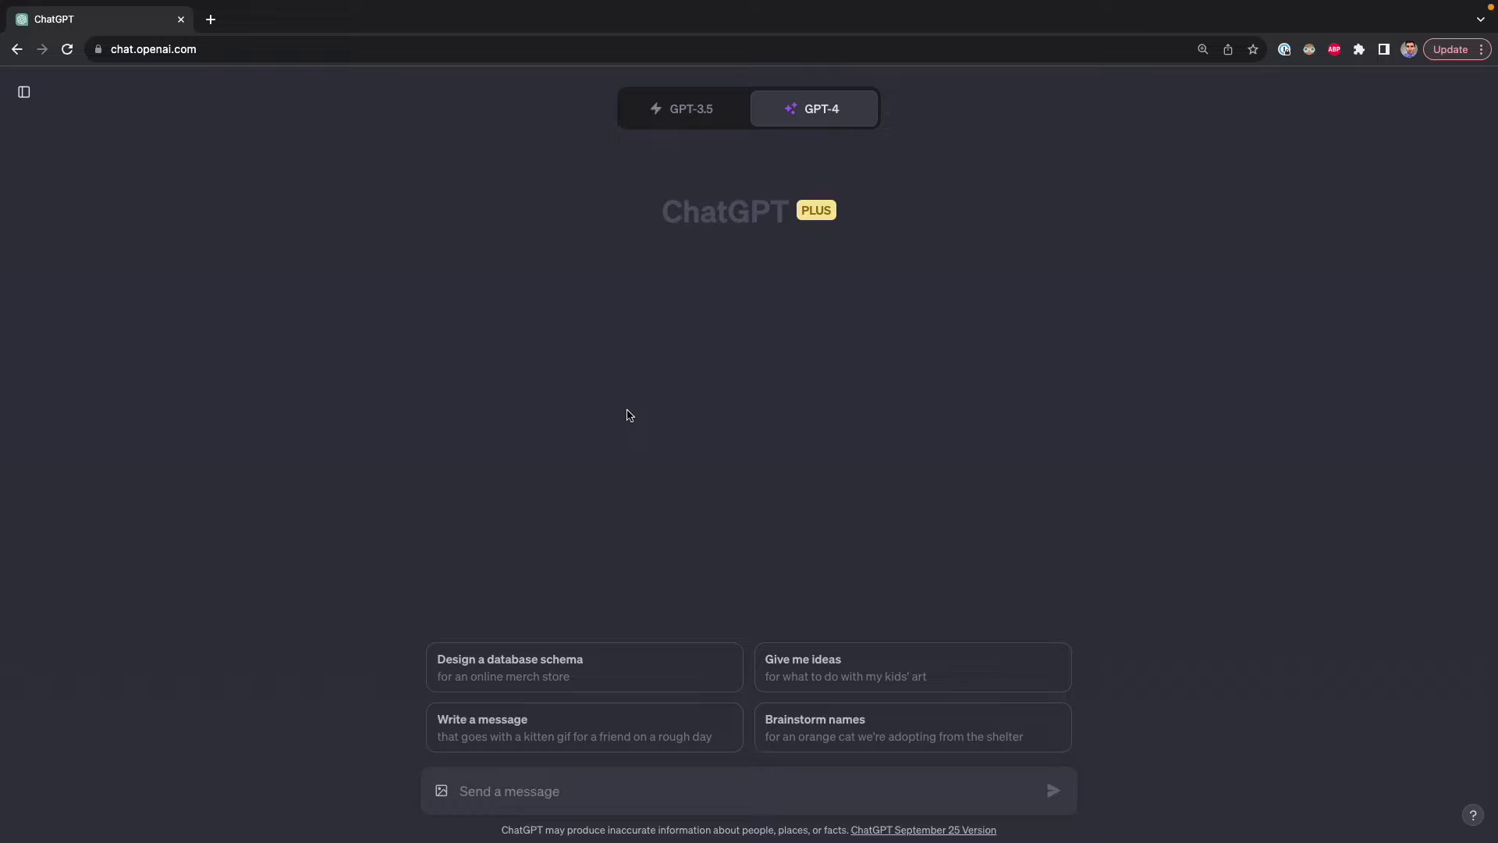
Step: Attach sales-analysis-dashboard.png and draft 'Make a quick analysis of this sales dashboard'
{"action": "mouse_move", "coordinate": [803, 105]}
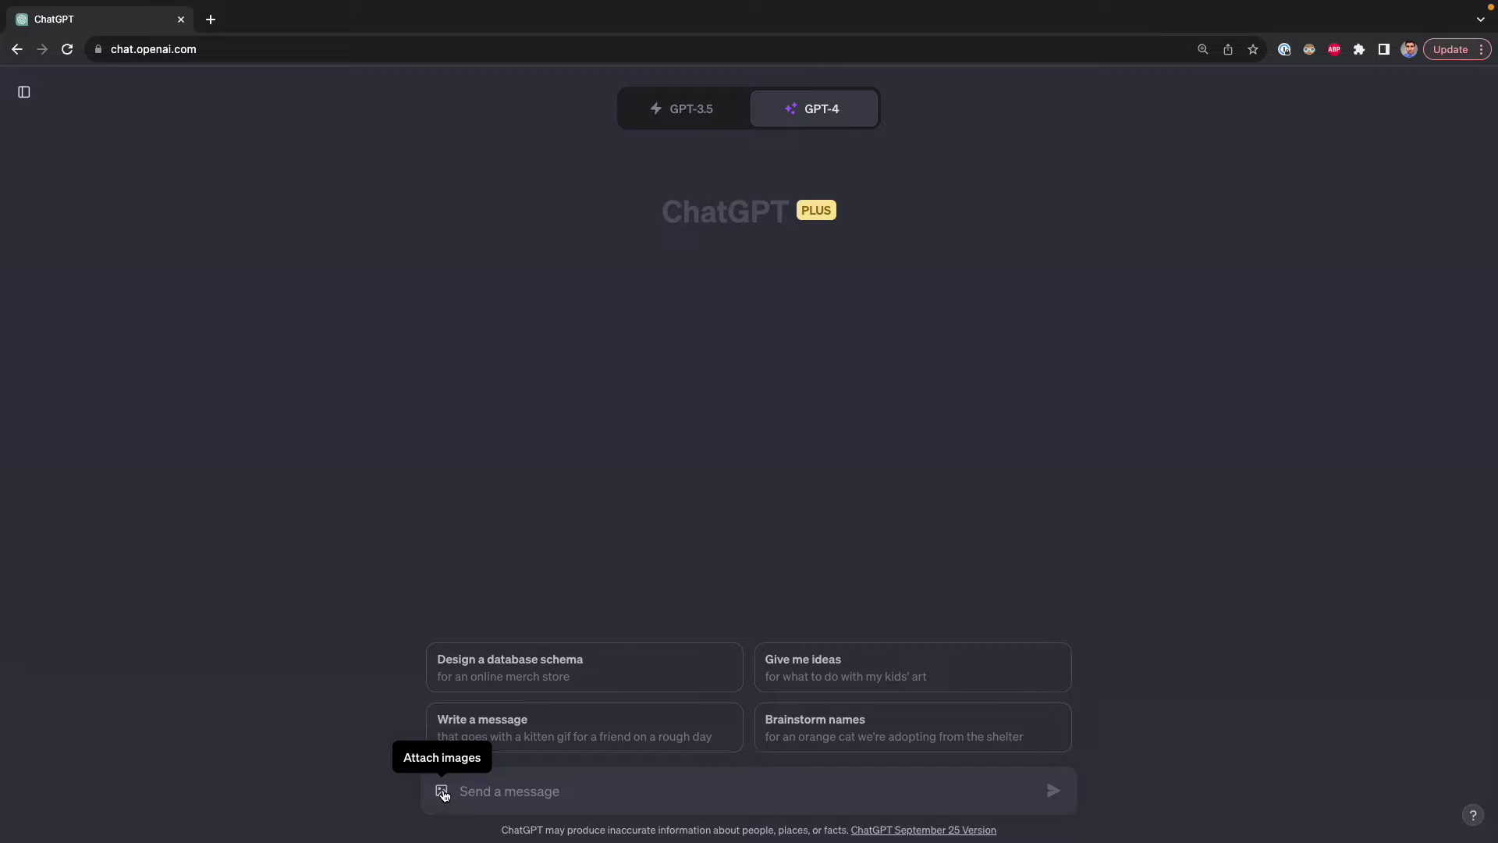
{"action": "left_click", "coordinate": [441, 791]}
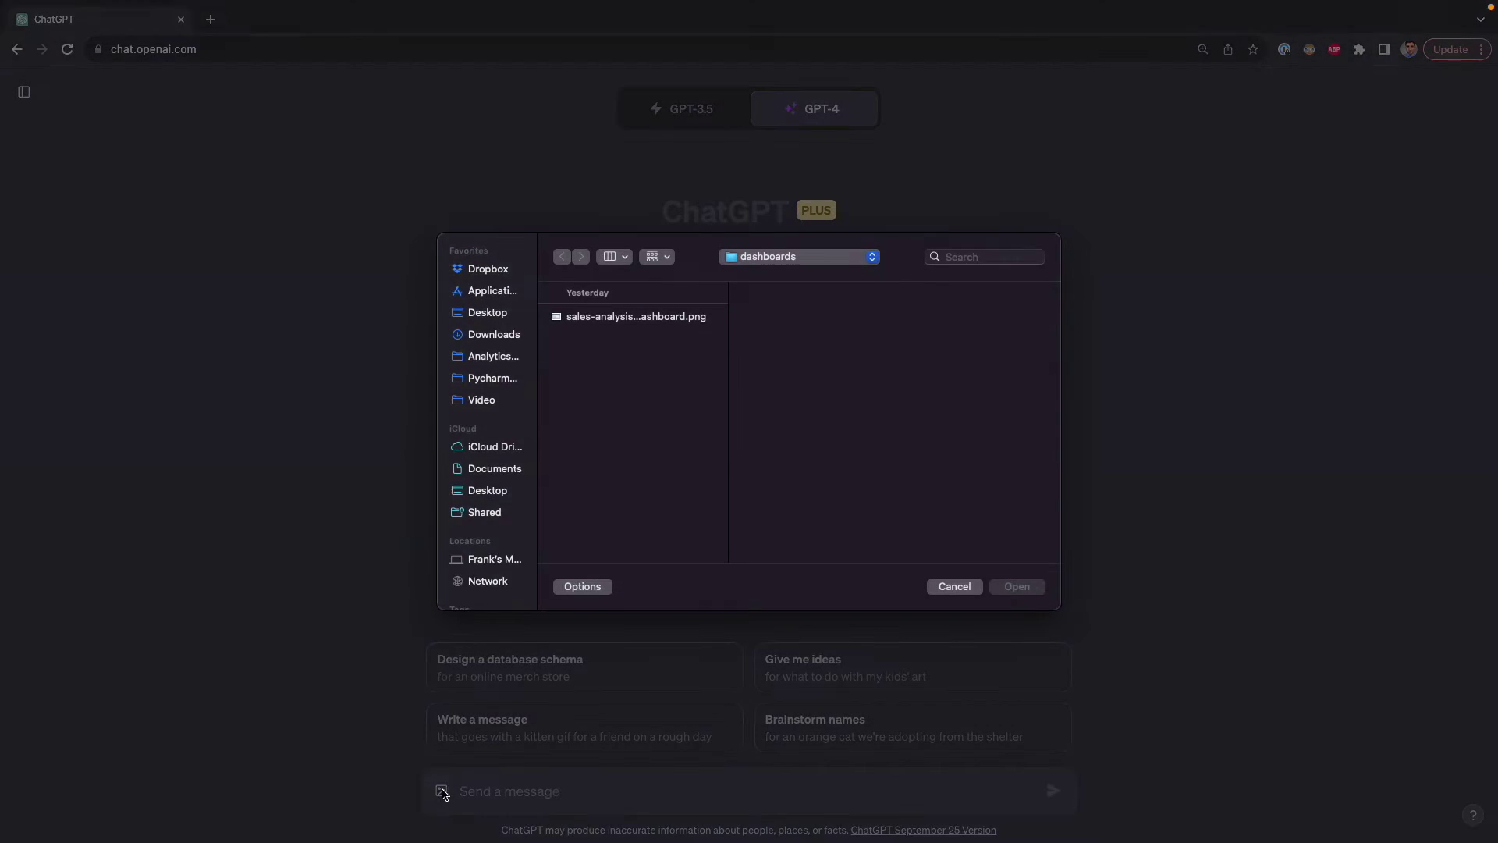
{"action": "left_click", "coordinate": [669, 317]}
{"action": "key", "text": "space"}
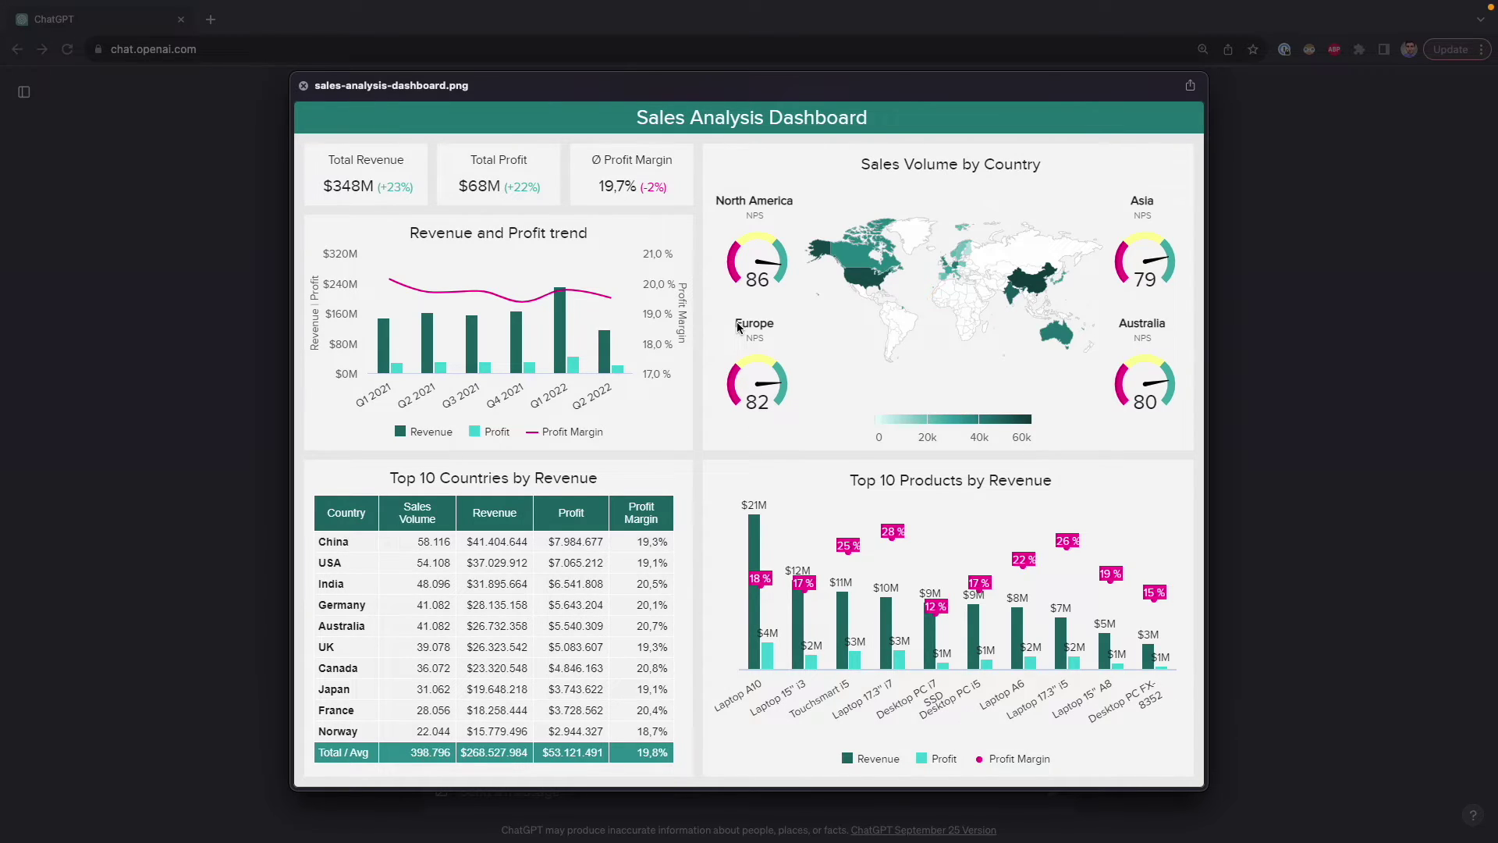
{"action": "left_click", "coordinate": [302, 86]}
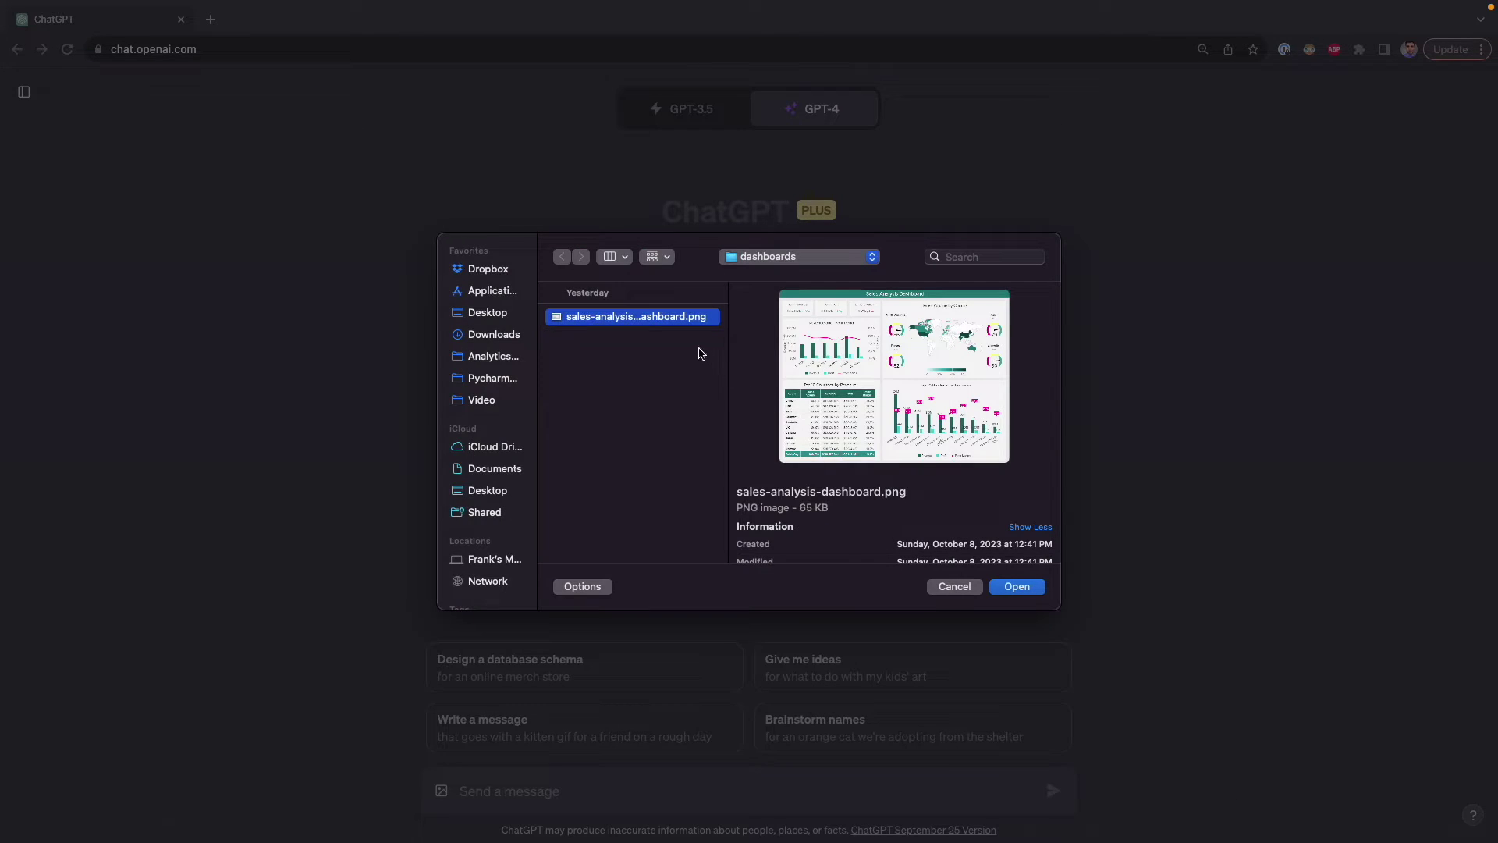
{"action": "double_click", "coordinate": [681, 320]}
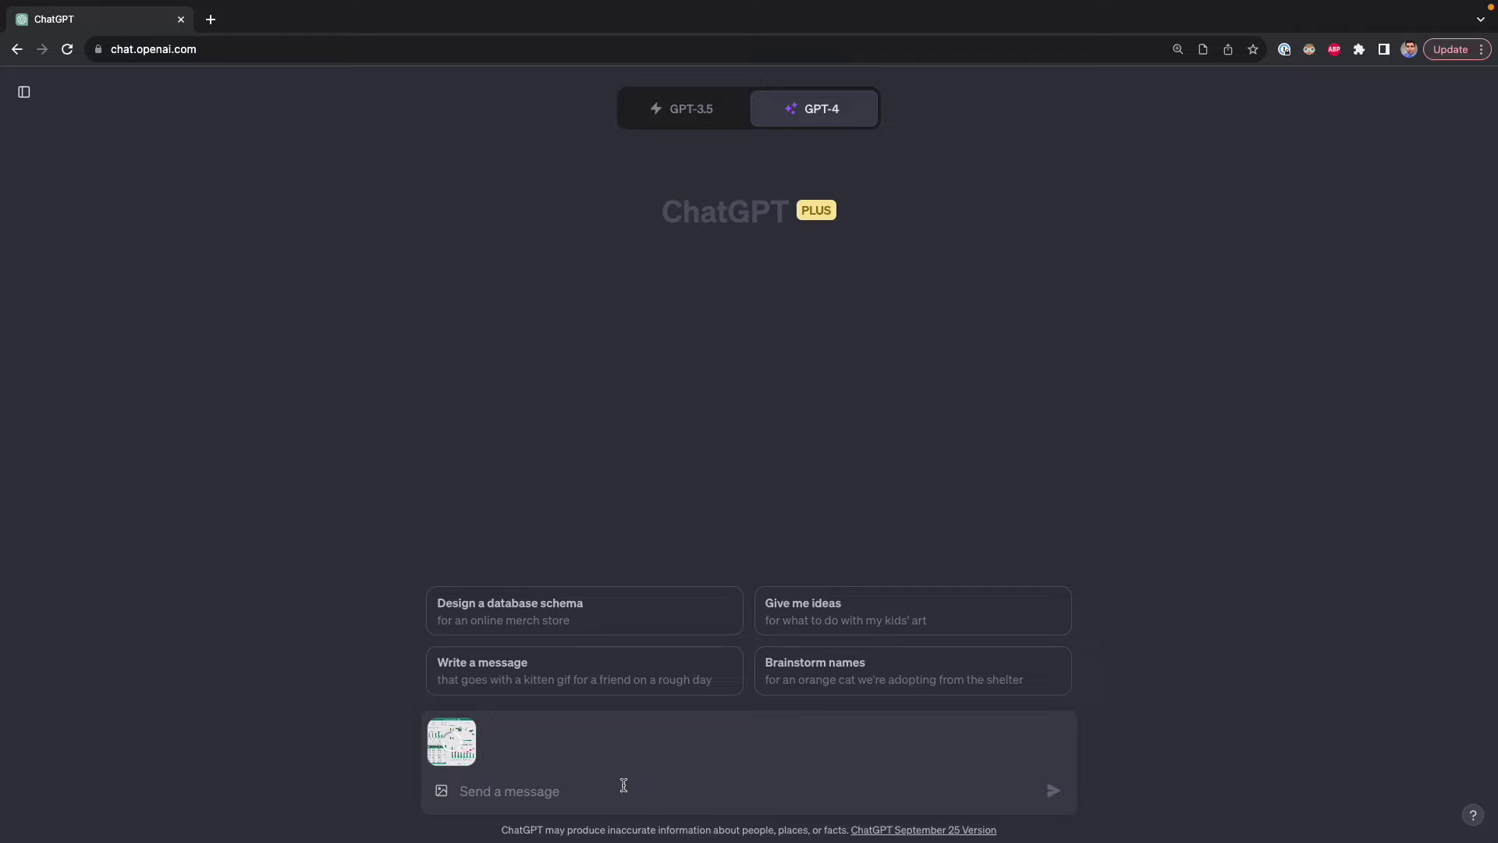
{"action": "type", "text": "Make a quick analysis of this sales dashboard"}
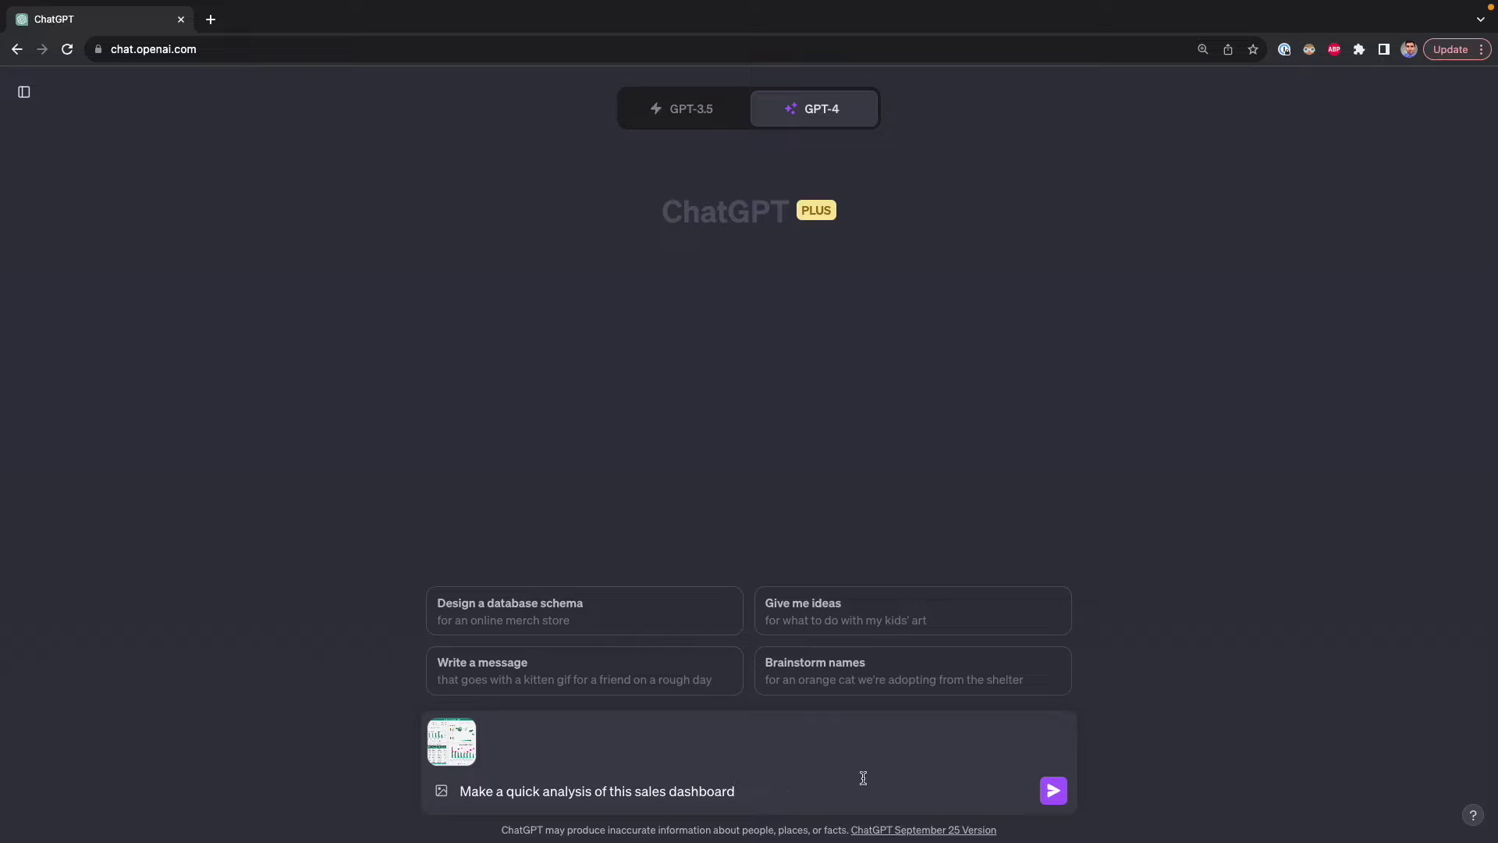
Step: Send the dashboard request, then read the reply and view the uploaded image enlarged
{"action": "left_click", "coordinate": [1050, 791]}
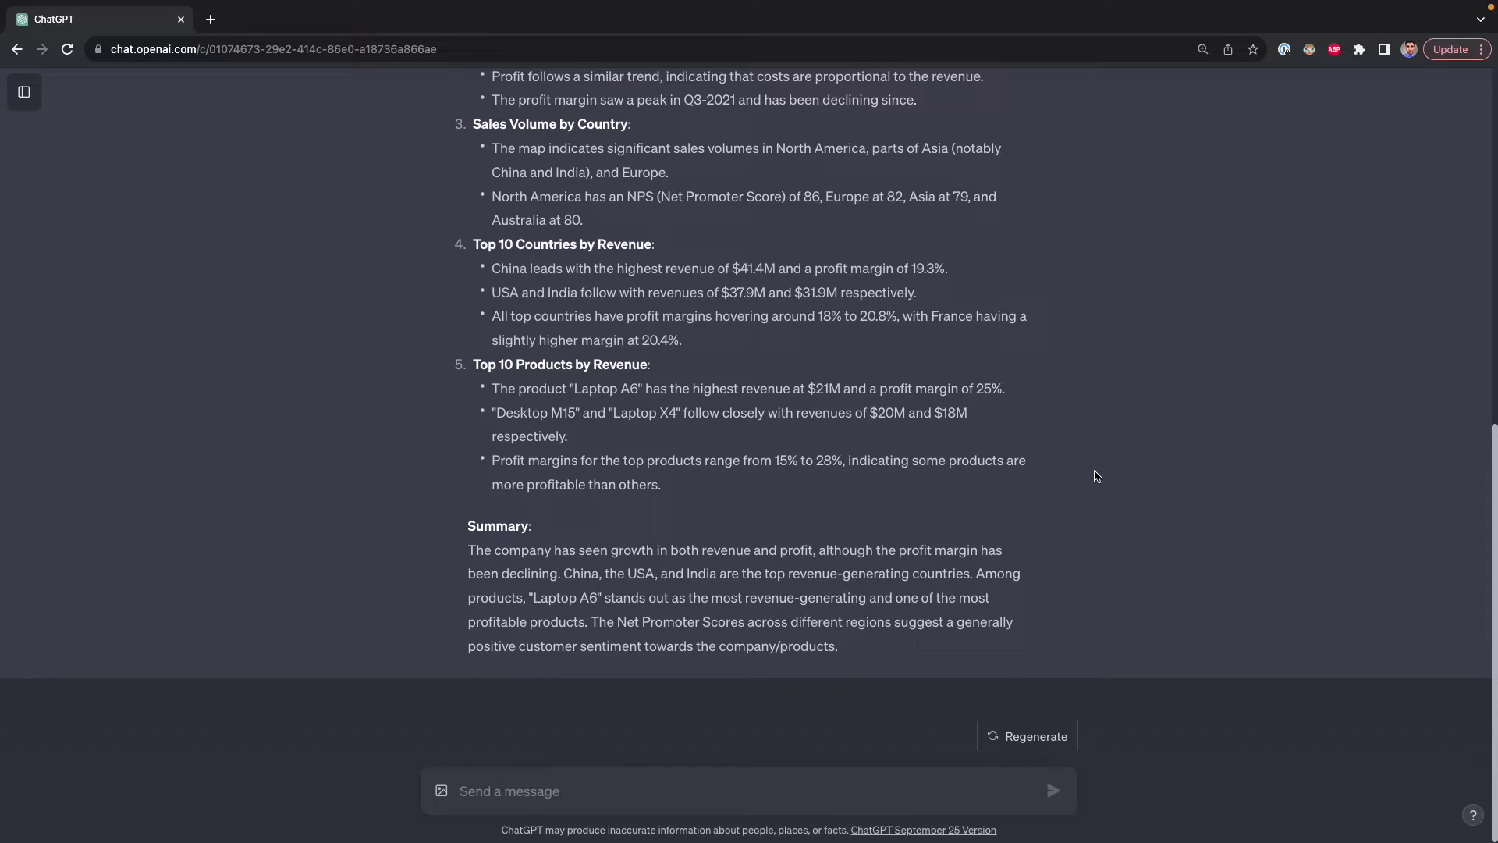
{"action": "scroll", "coordinate": [1096, 476], "scroll_direction": "up", "scroll_amount": 15}
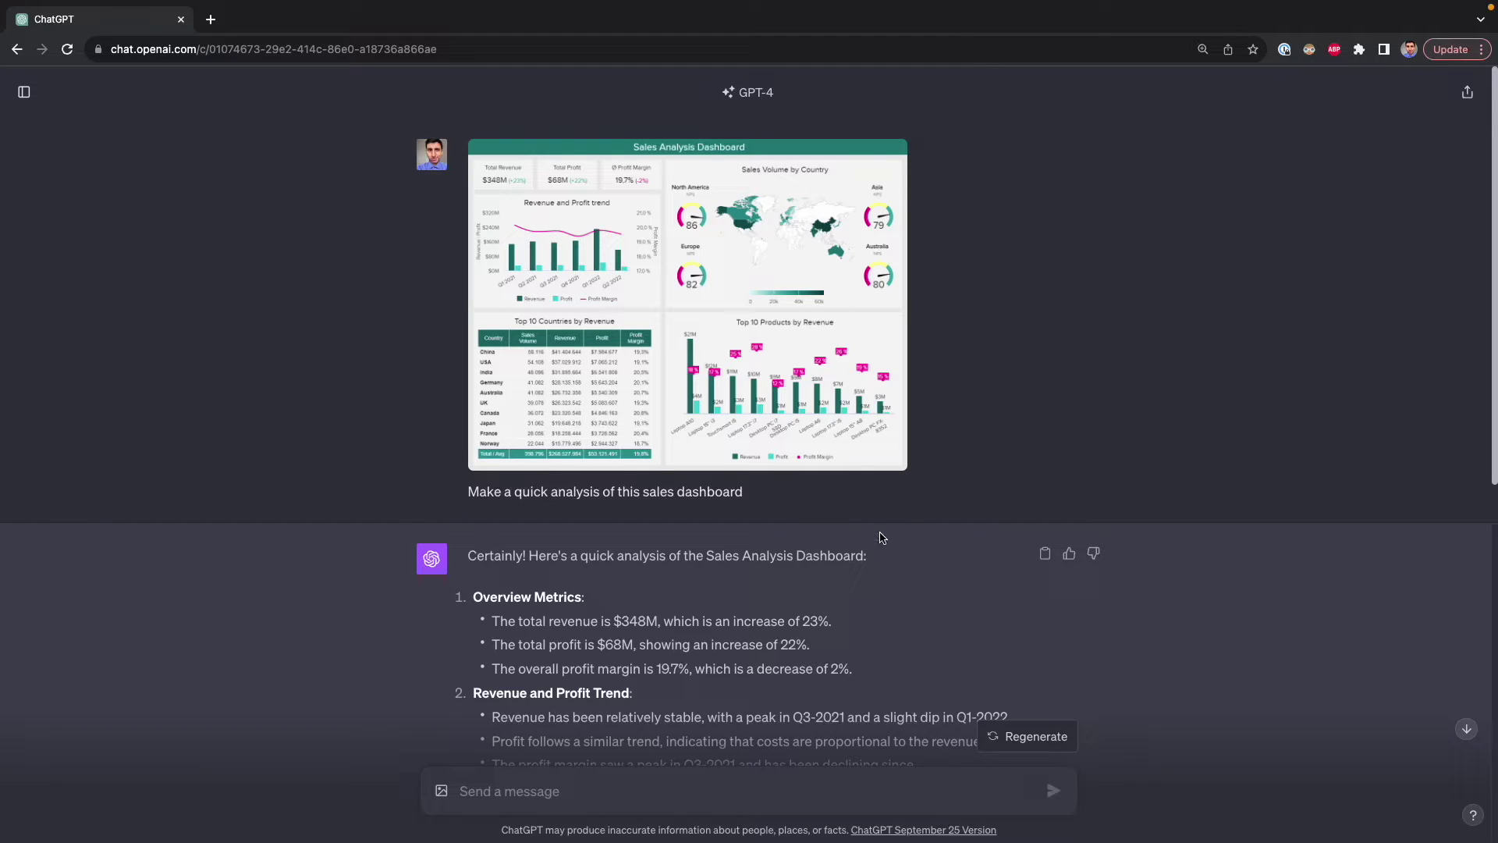
{"action": "scroll", "coordinate": [727, 595], "scroll_direction": "down", "scroll_amount": 2}
{"action": "scroll", "coordinate": [727, 595], "scroll_direction": "down", "scroll_amount": 5}
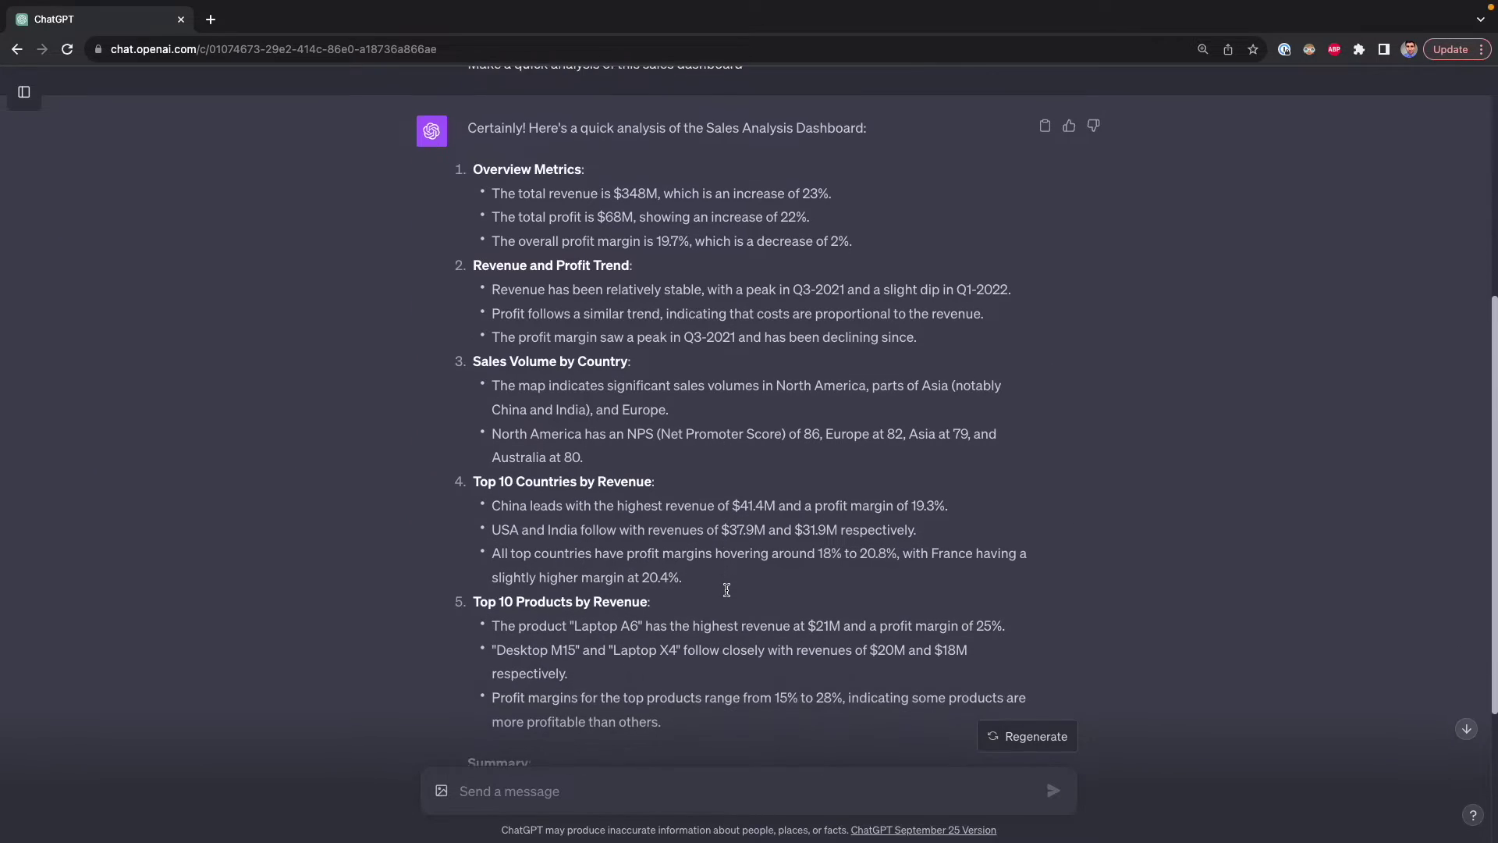
{"action": "scroll", "coordinate": [727, 594], "scroll_direction": "up", "scroll_amount": 6}
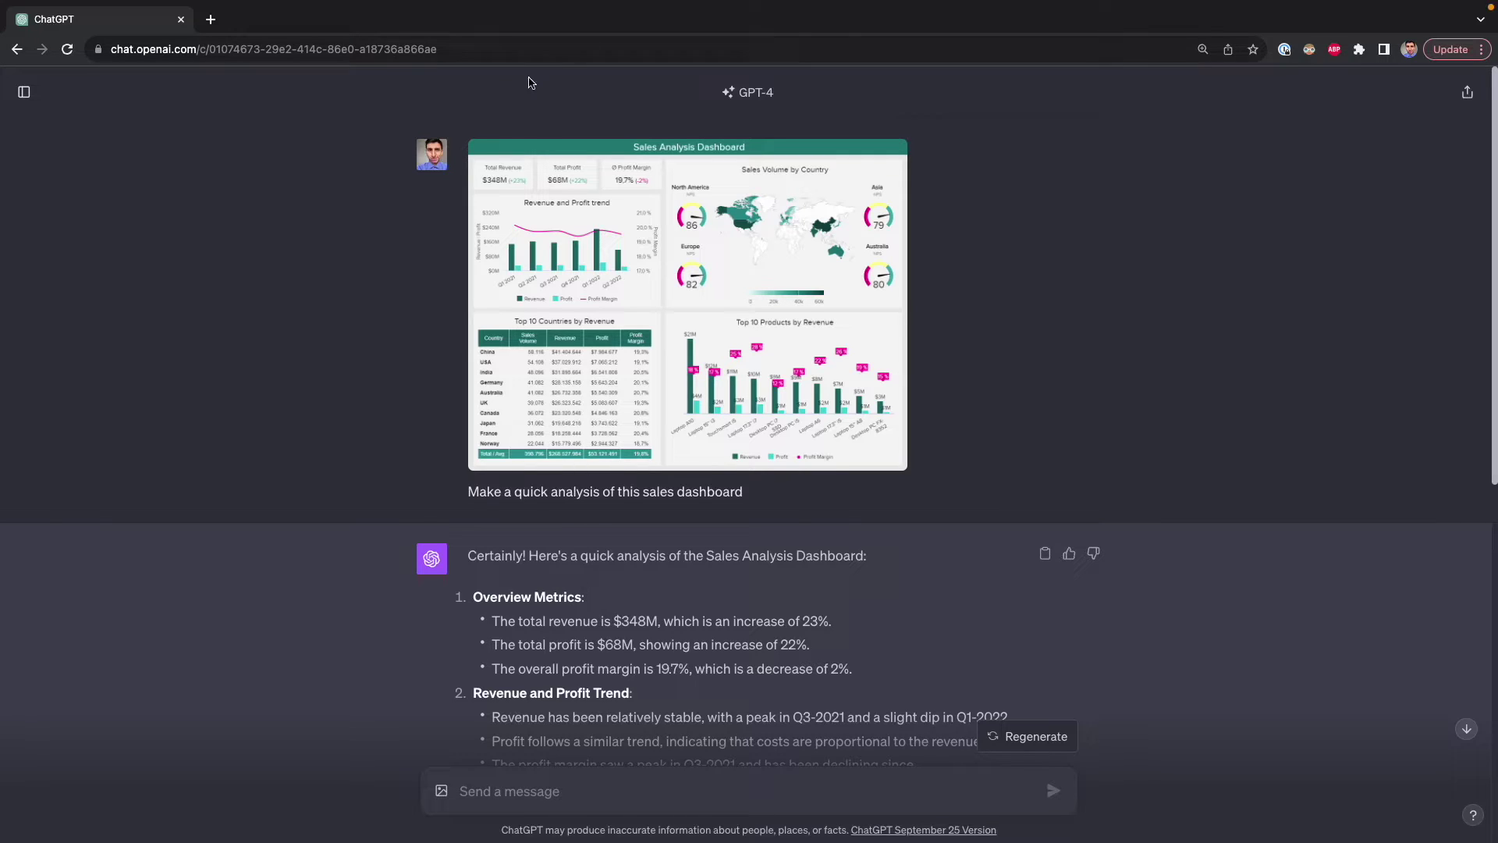
{"action": "left_click", "coordinate": [521, 164]}
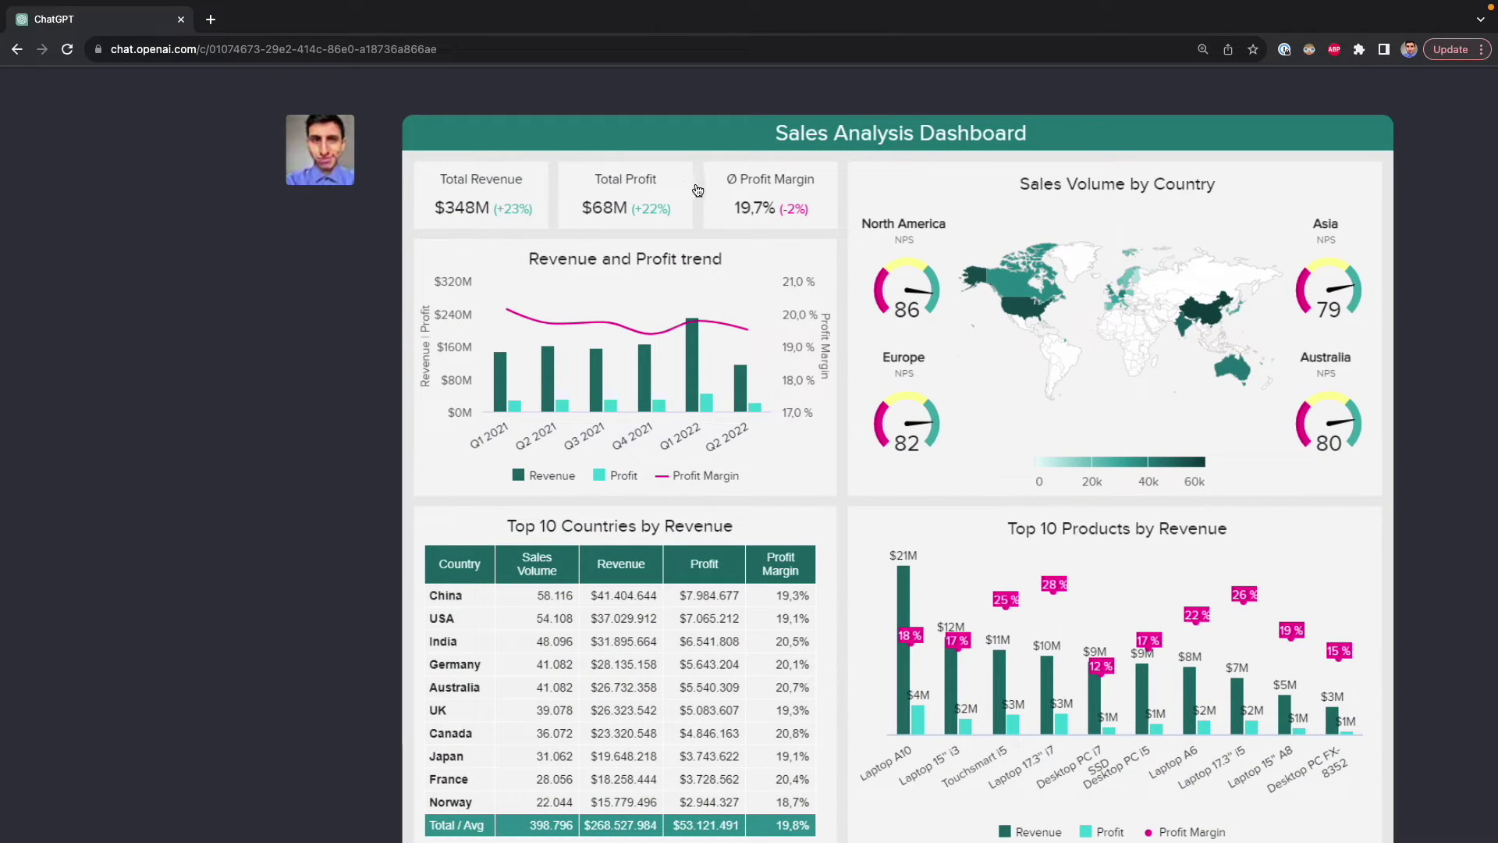
{"action": "left_click", "coordinate": [697, 190]}
{"action": "scroll", "coordinate": [616, 226], "scroll_direction": "up", "scroll_amount": 5}
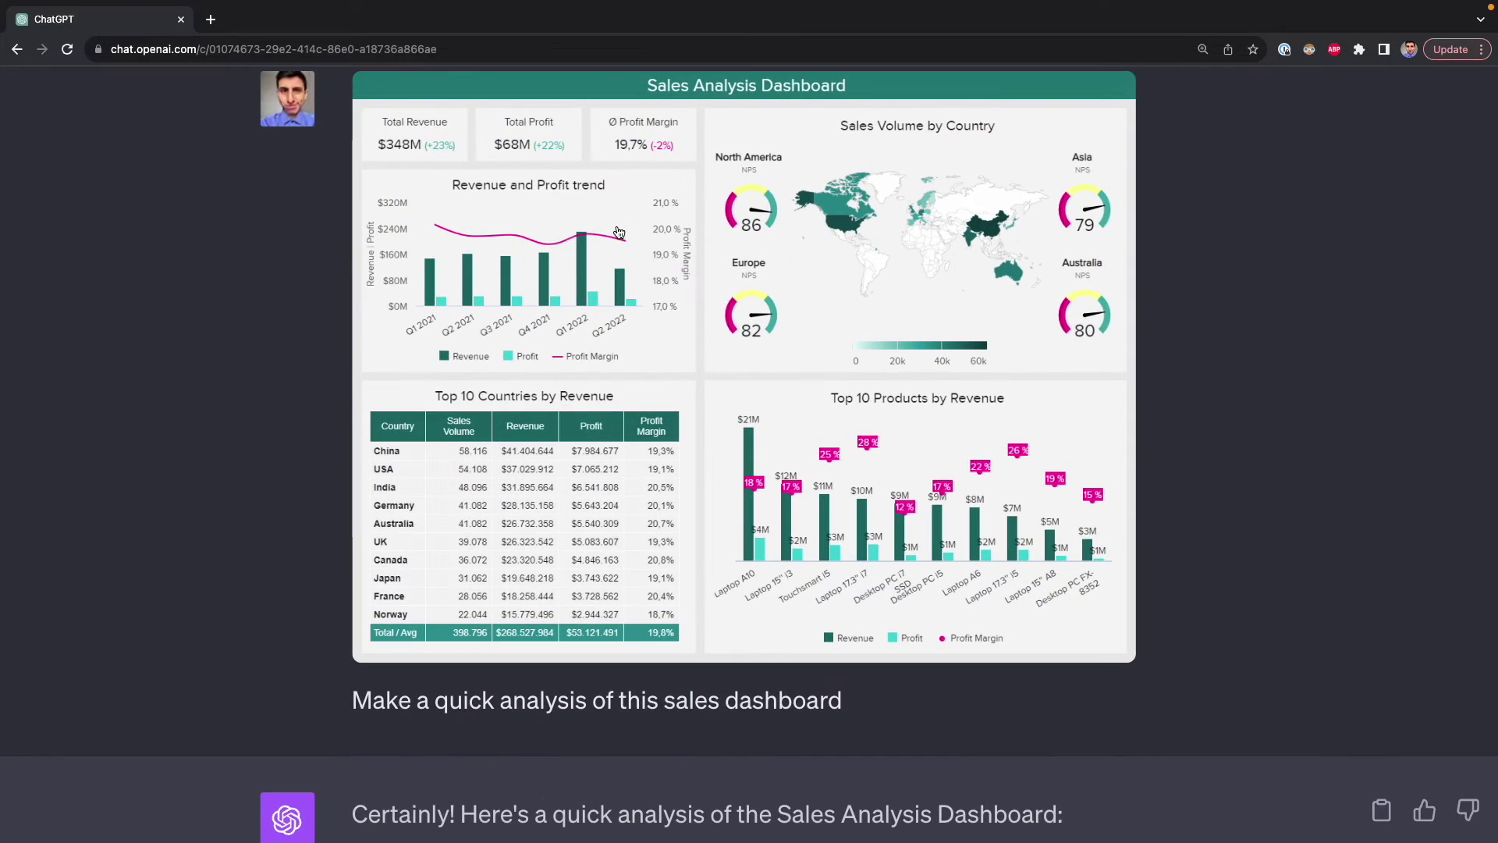
{"action": "scroll", "coordinate": [639, 297], "scroll_direction": "down", "scroll_amount": 5}
Step: Review the five-part analysis, highlighting lines such as the Top 10 Products by Revenue heading
{"action": "left_click_drag", "start_coordinate": [653, 511], "coordinate": [491, 515]}
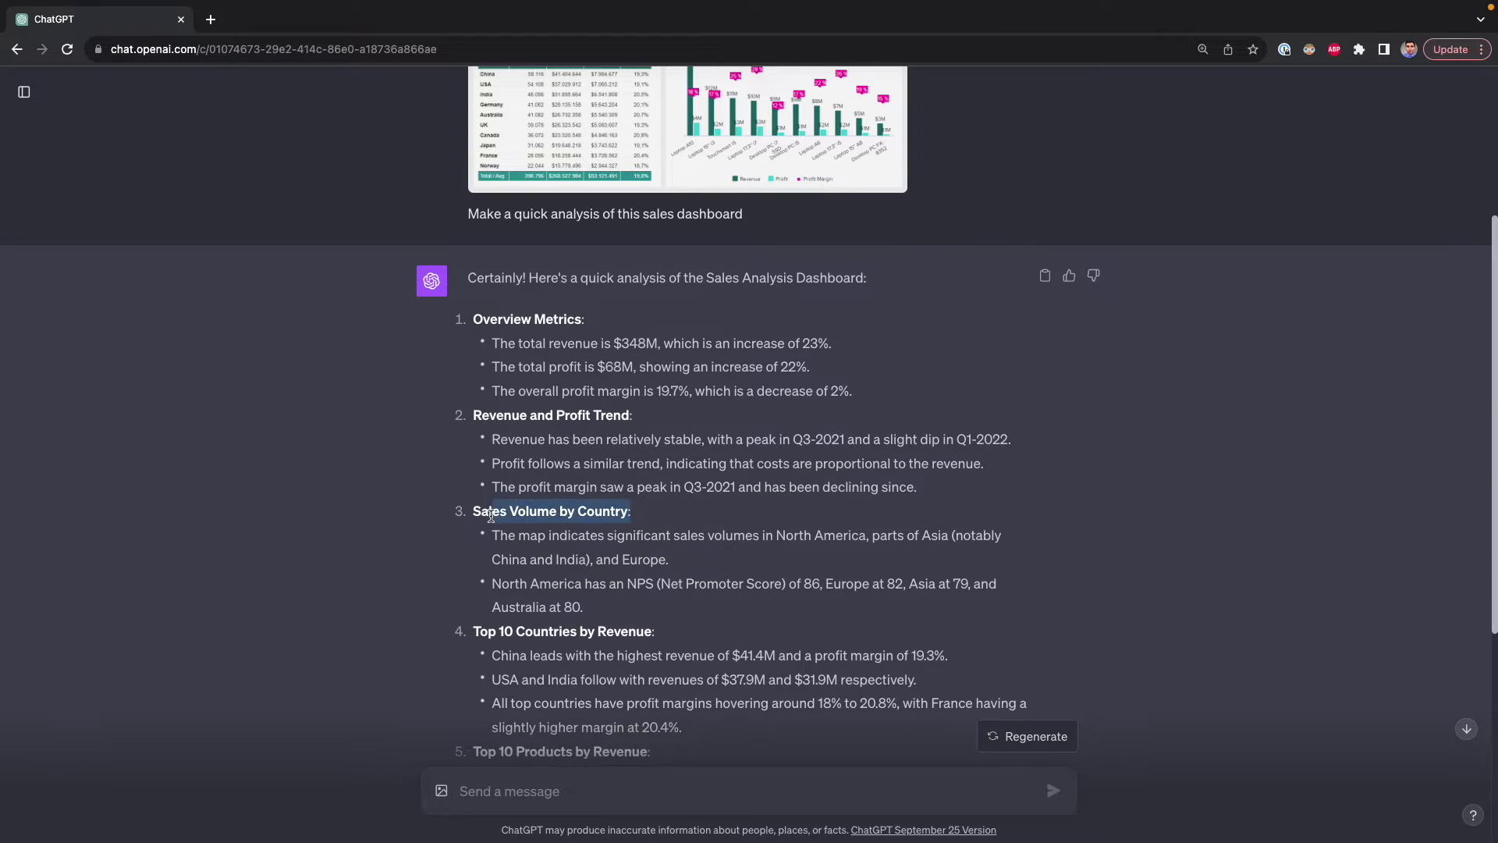
{"action": "scroll", "coordinate": [491, 515], "scroll_direction": "up", "scroll_amount": 5}
{"action": "scroll", "coordinate": [843, 134], "scroll_direction": "up", "scroll_amount": 5}
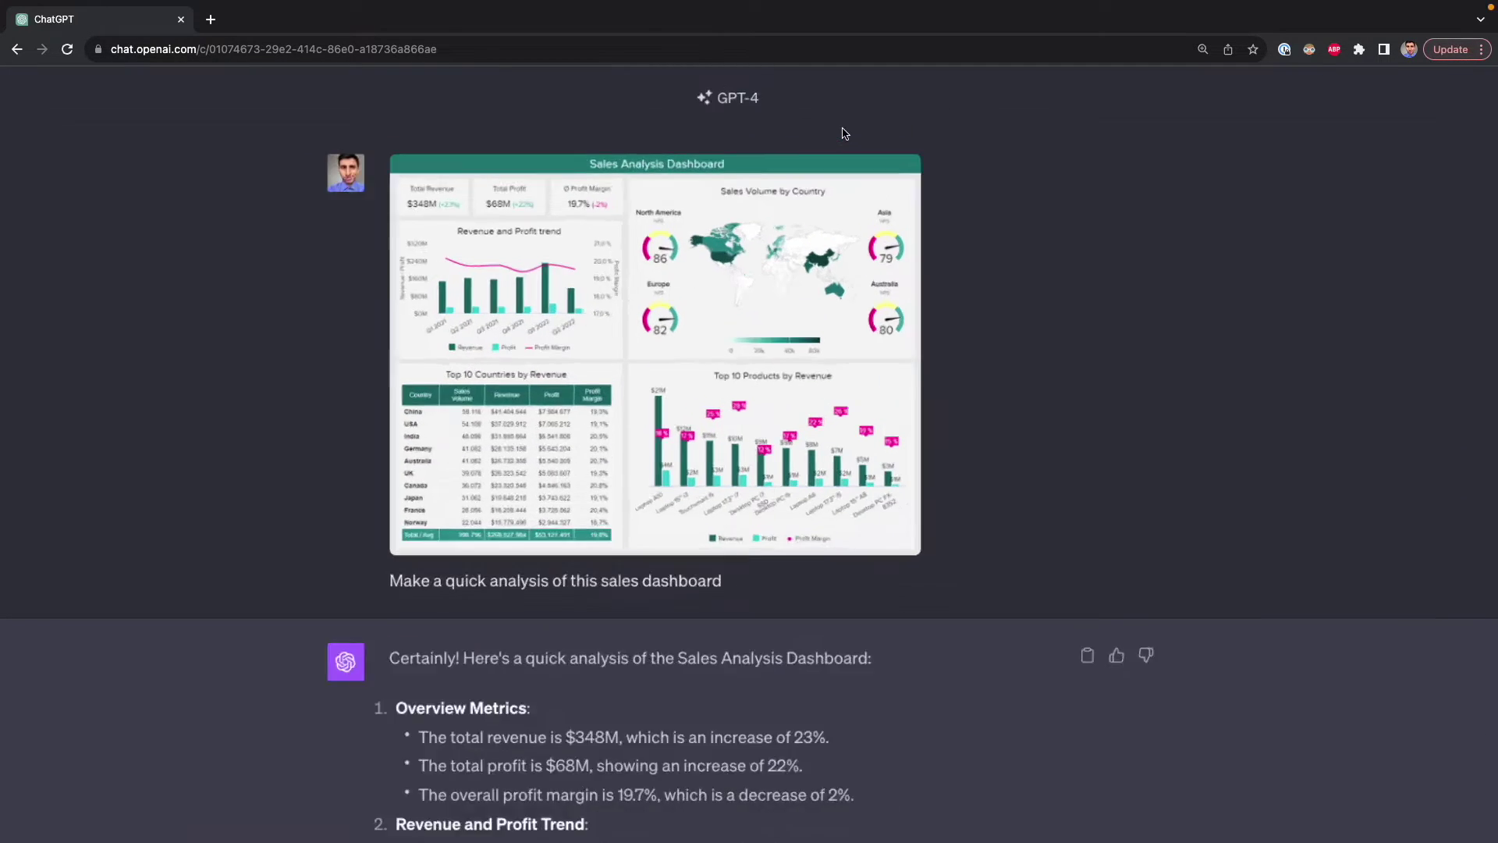
{"action": "scroll", "coordinate": [742, 317], "scroll_direction": "down", "scroll_amount": 5}
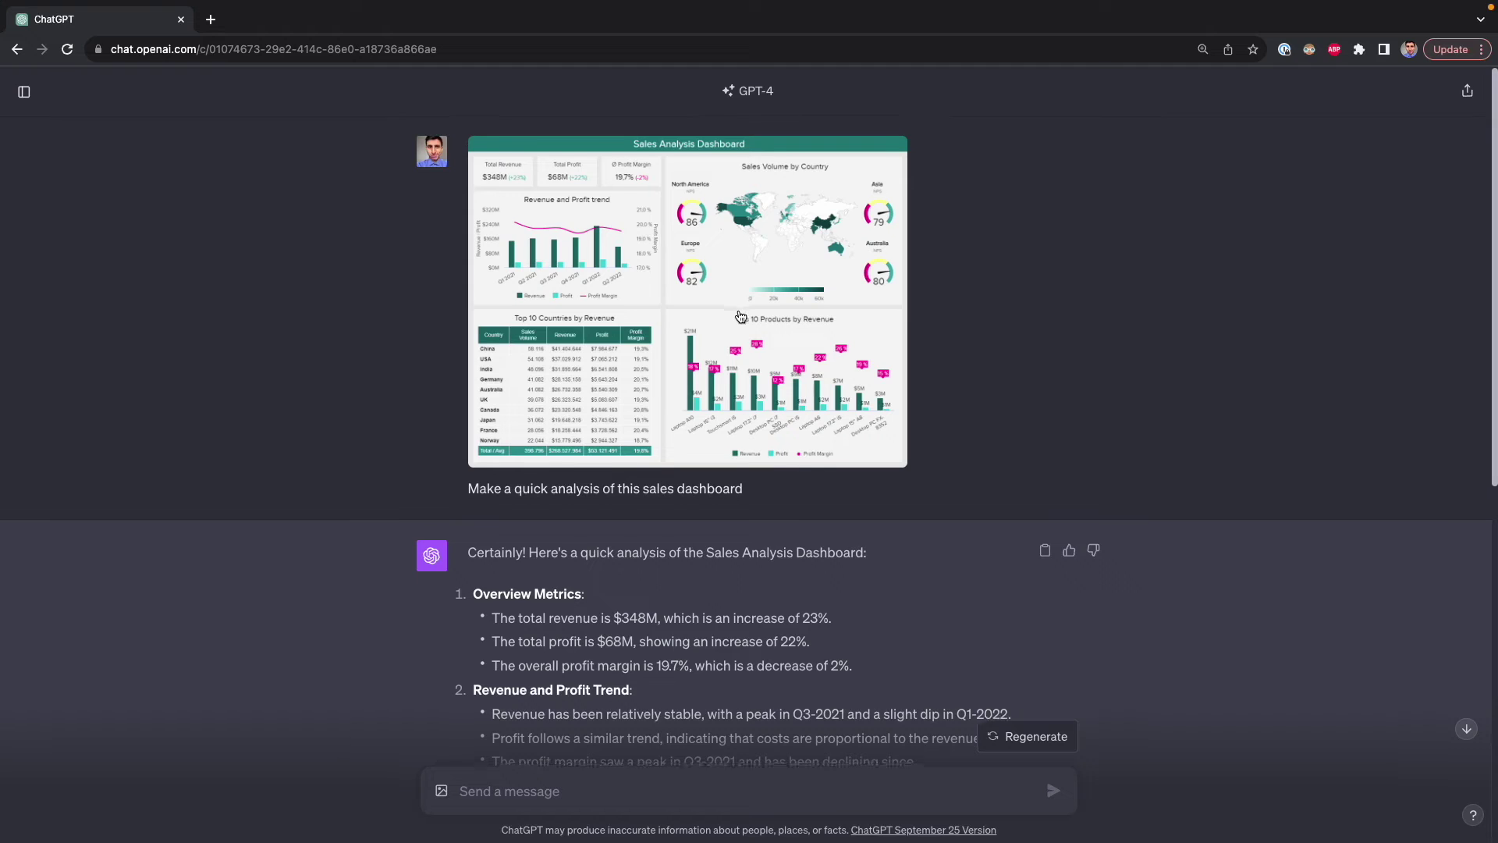
{"action": "scroll", "coordinate": [622, 324], "scroll_direction": "down", "scroll_amount": 1}
{"action": "scroll", "coordinate": [622, 324], "scroll_direction": "down", "scroll_amount": 8}
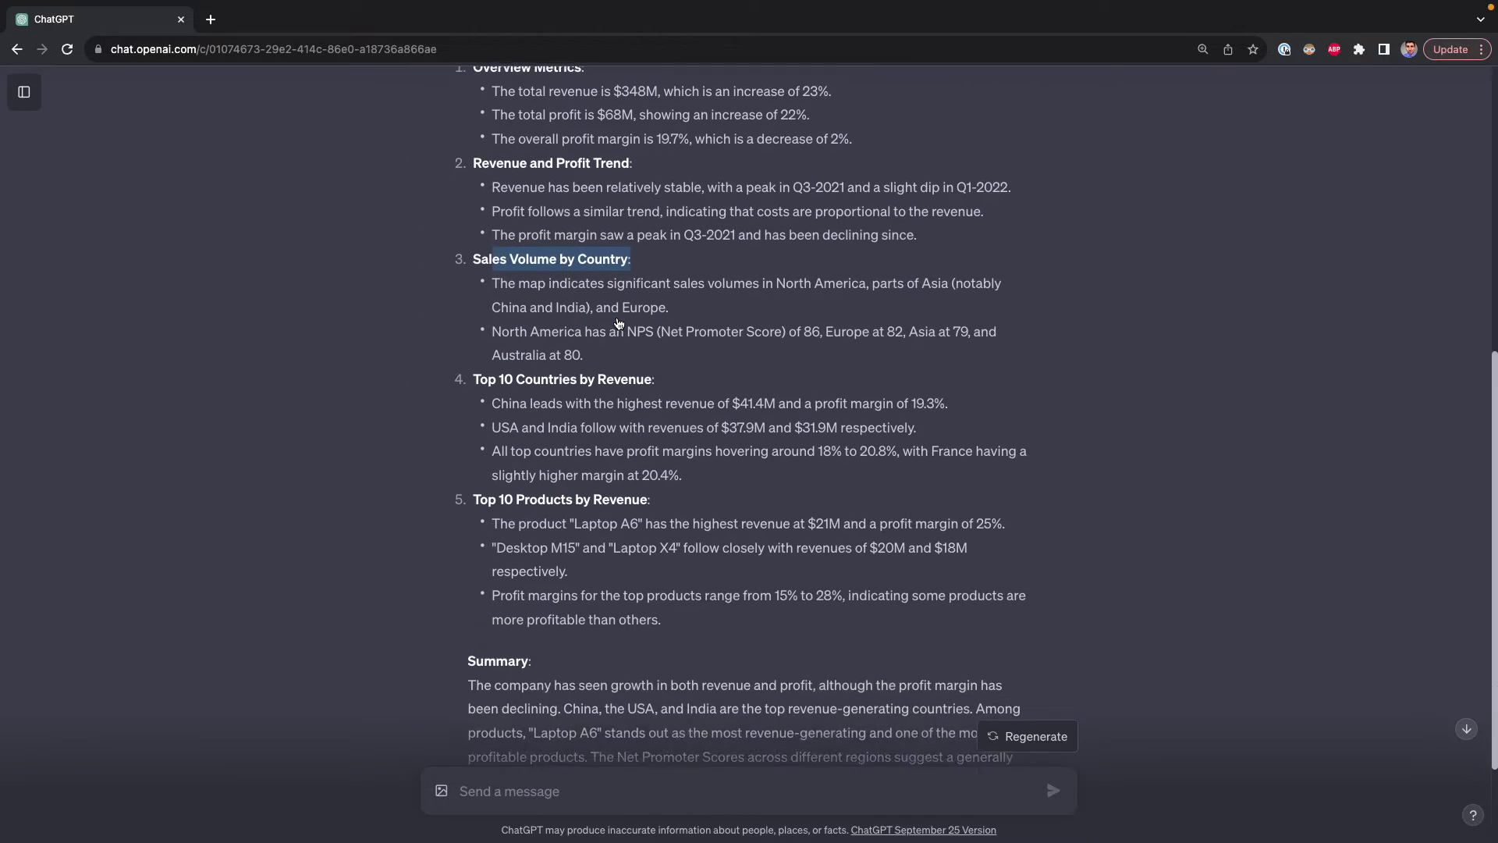
{"action": "scroll", "coordinate": [617, 317], "scroll_direction": "up", "scroll_amount": 2}
{"action": "left_click_drag", "start_coordinate": [663, 373], "coordinate": [473, 373]}
{"action": "left_click_drag", "start_coordinate": [658, 493], "coordinate": [471, 493]}
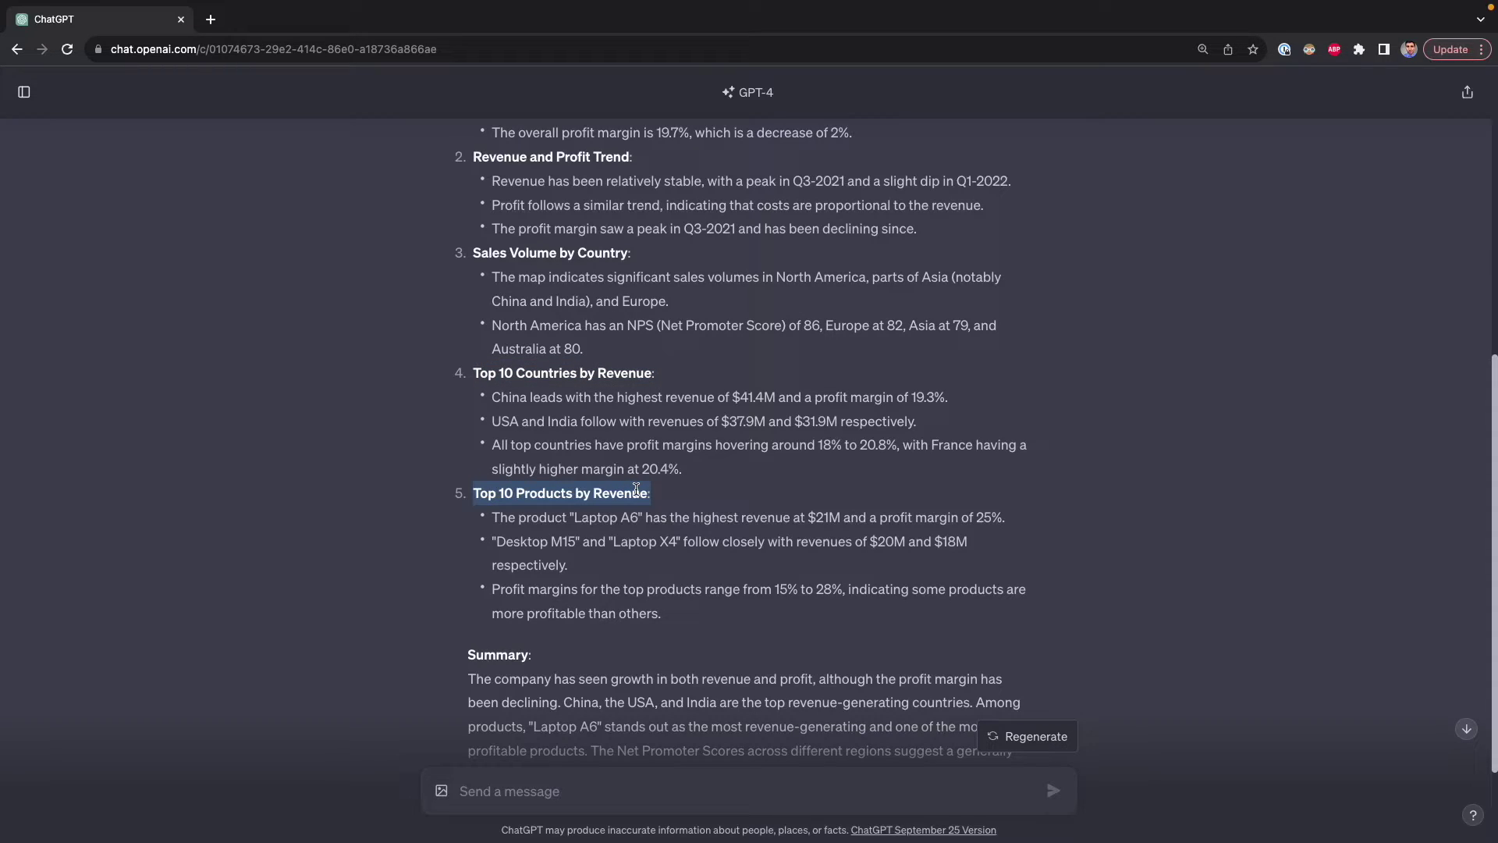
{"action": "scroll", "coordinate": [636, 489], "scroll_direction": "up", "scroll_amount": 7}
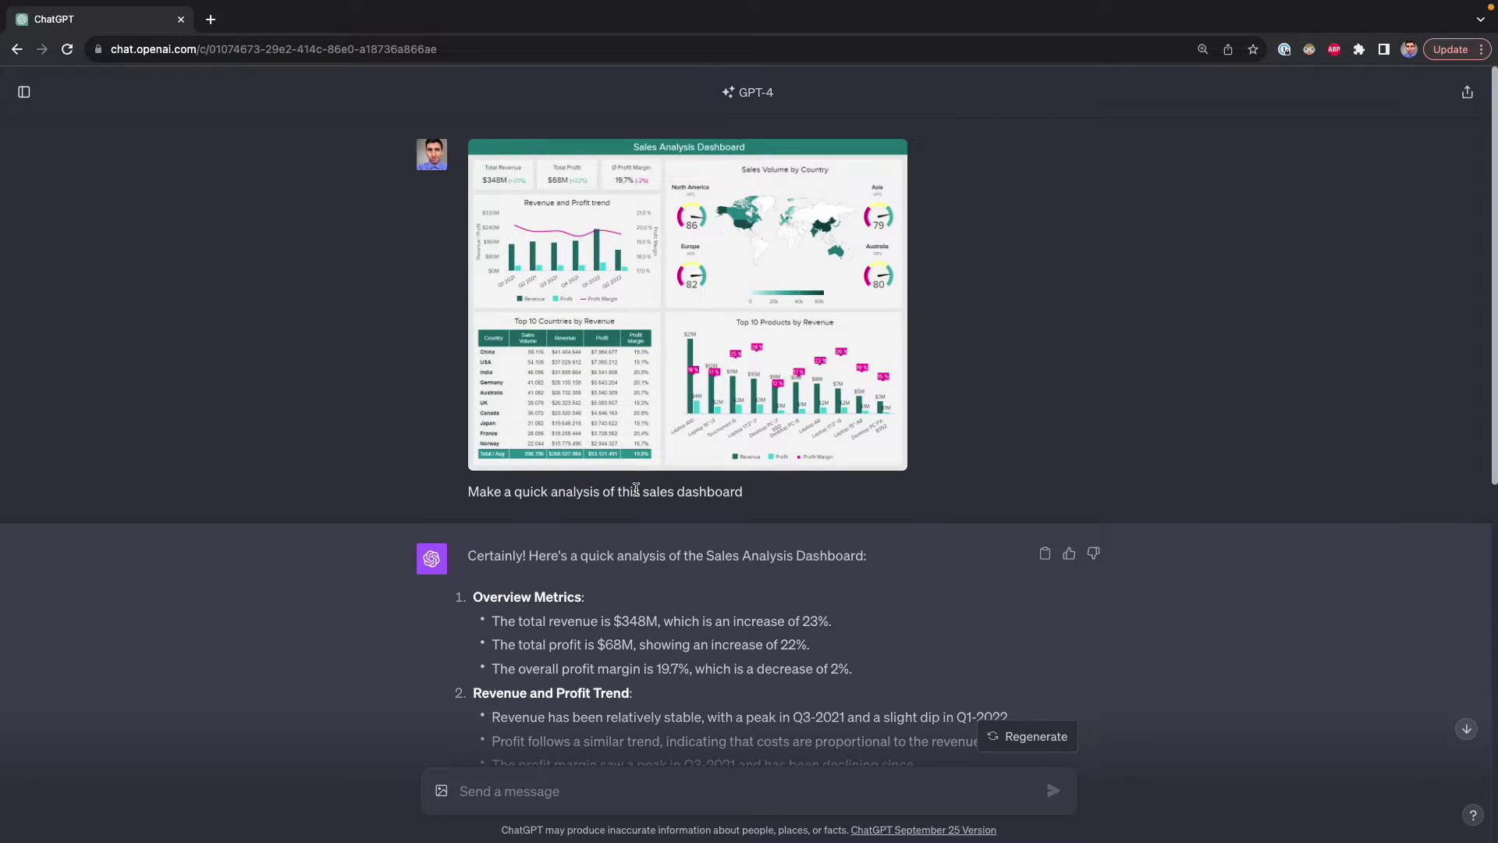
{"action": "scroll", "coordinate": [679, 525], "scroll_direction": "down", "scroll_amount": 7}
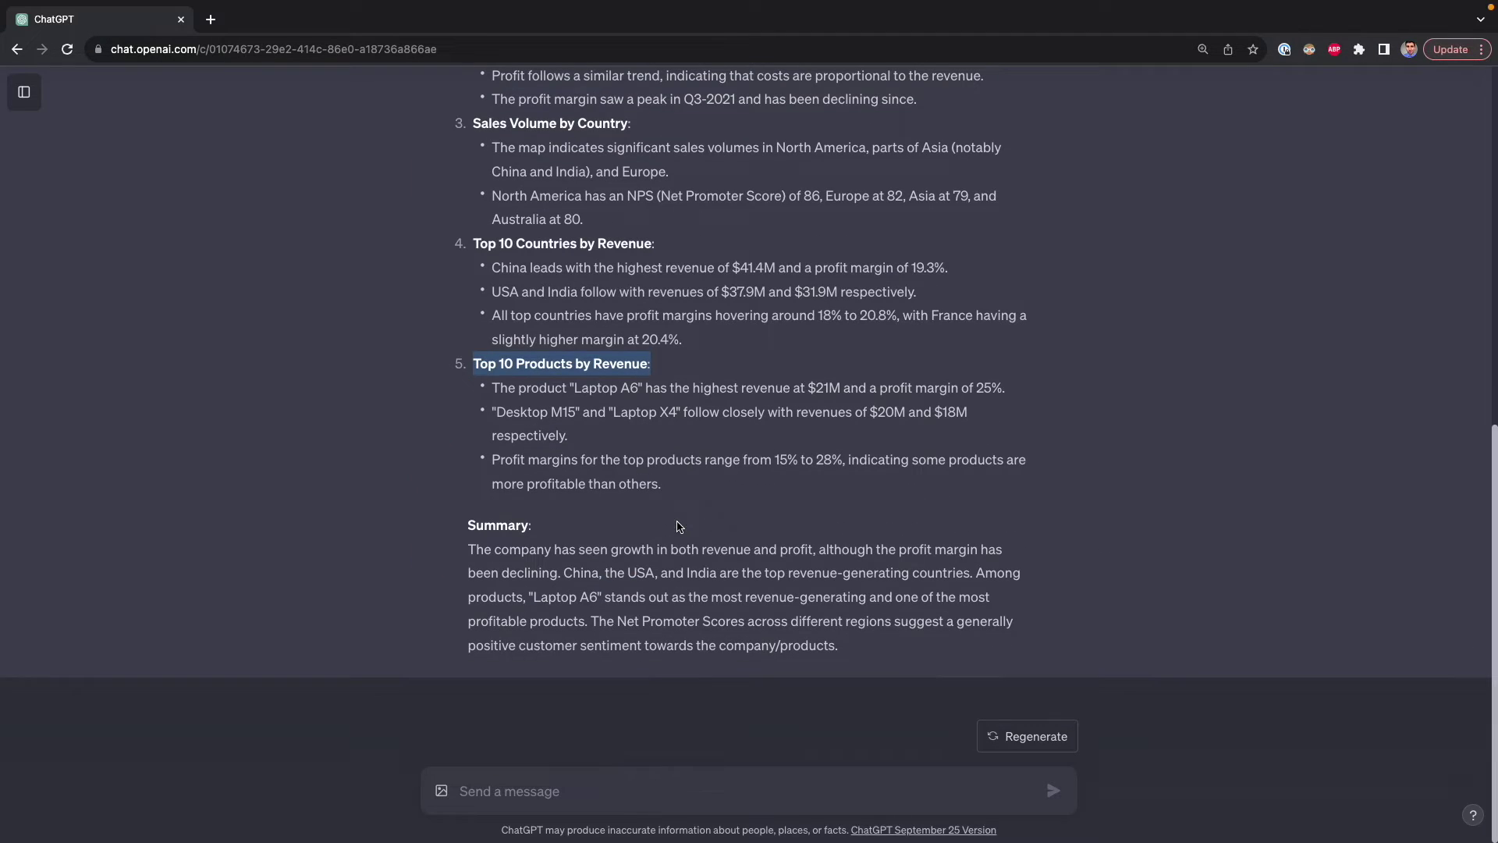
{"action": "left_click", "coordinate": [600, 784]}
Step: Ask 'what conclusions can you make from the dashboard?' and read through the seven conclusions
{"action": "type", "text": "what conclusions can you make from the dashboard?"}
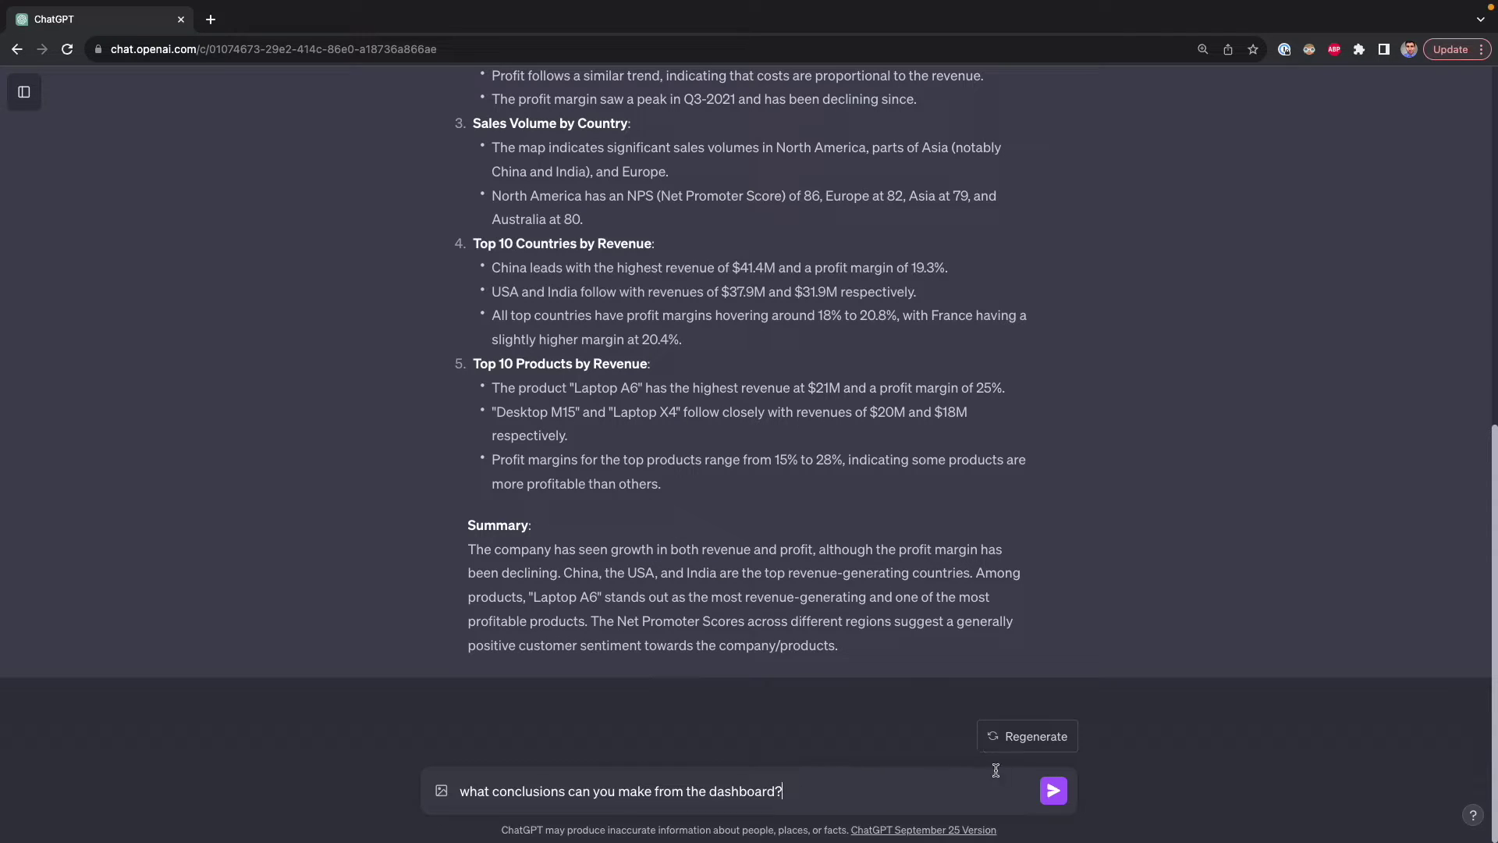
{"action": "left_click", "coordinate": [1052, 790]}
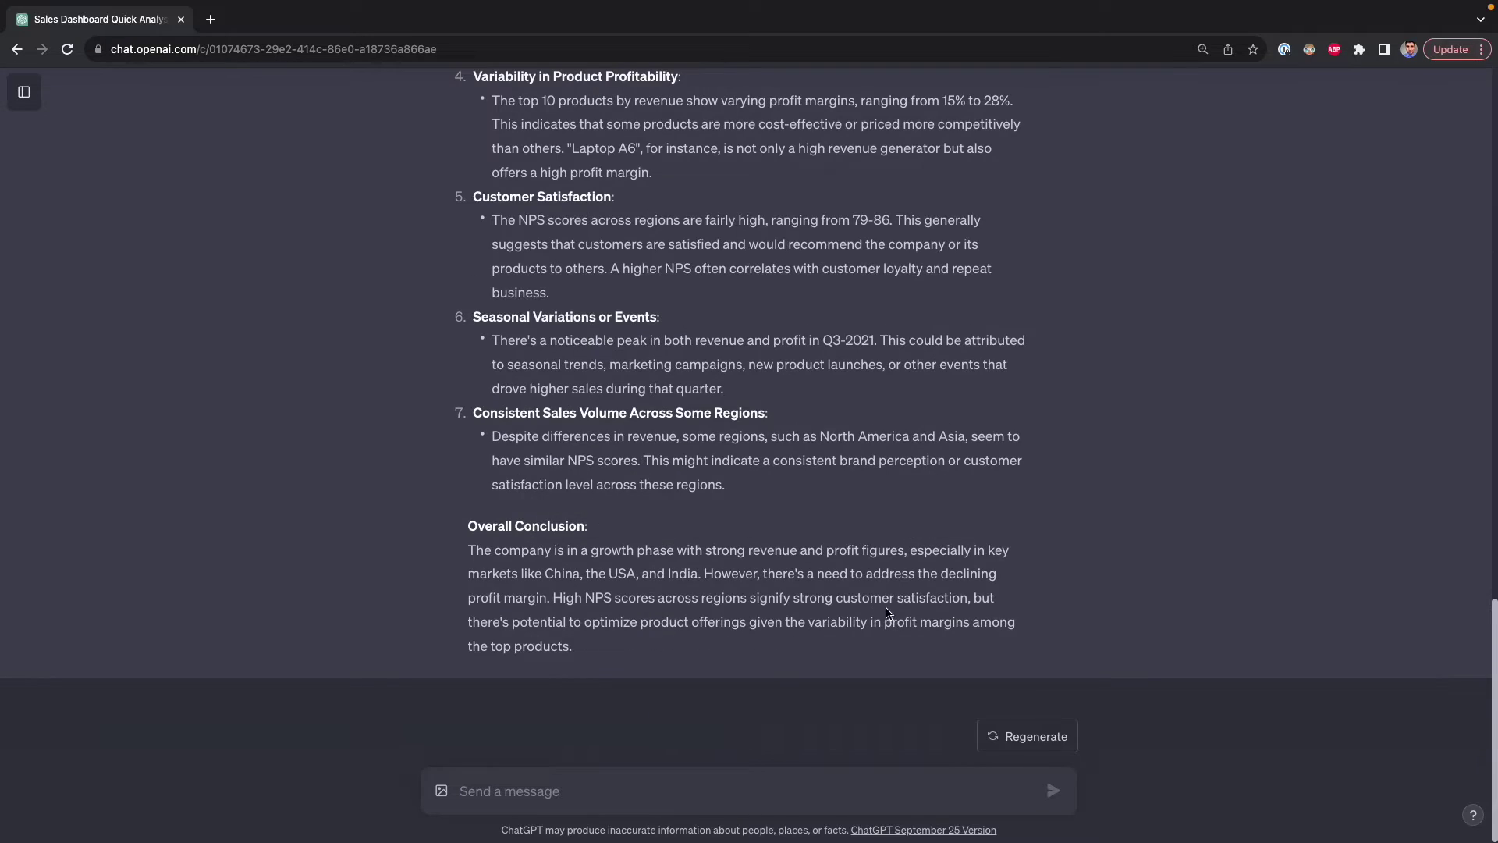
{"action": "scroll", "coordinate": [883, 574], "scroll_direction": "up", "scroll_amount": 8}
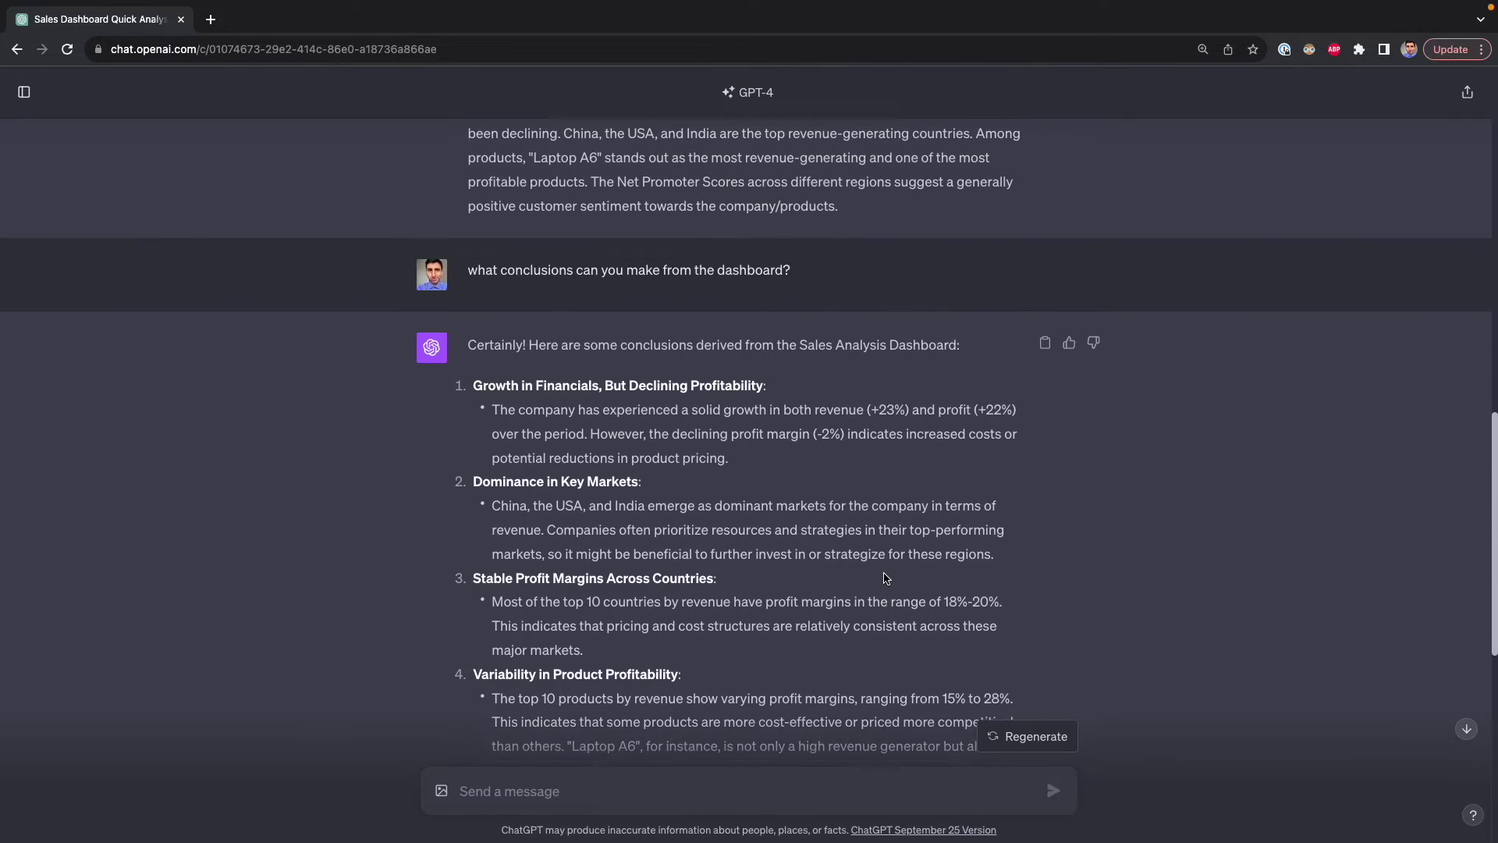
{"action": "scroll", "coordinate": [885, 577], "scroll_direction": "up", "scroll_amount": 15}
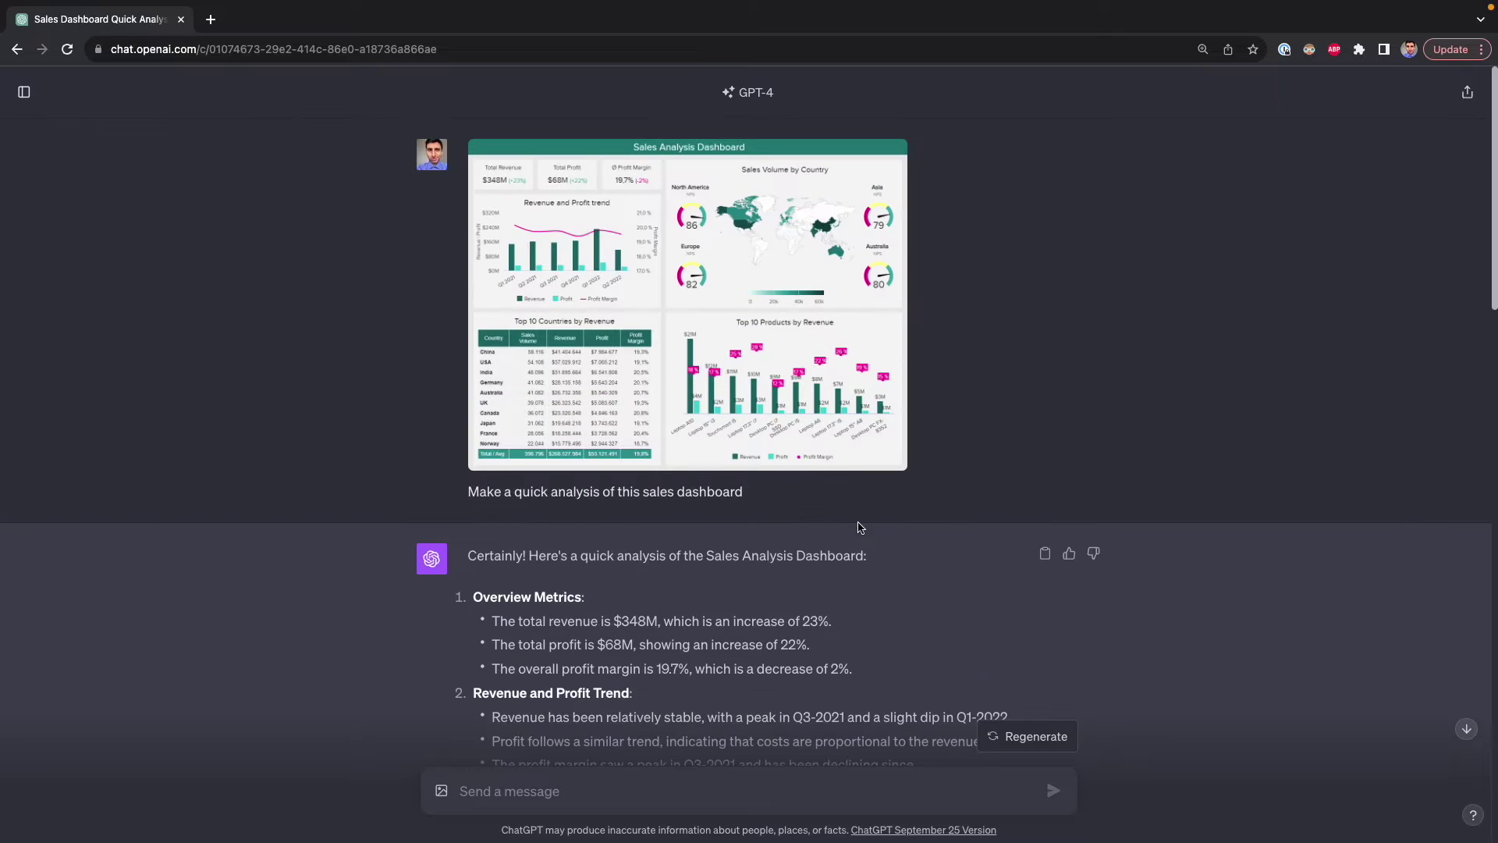
{"action": "scroll", "coordinate": [842, 455], "scroll_direction": "down", "scroll_amount": 20}
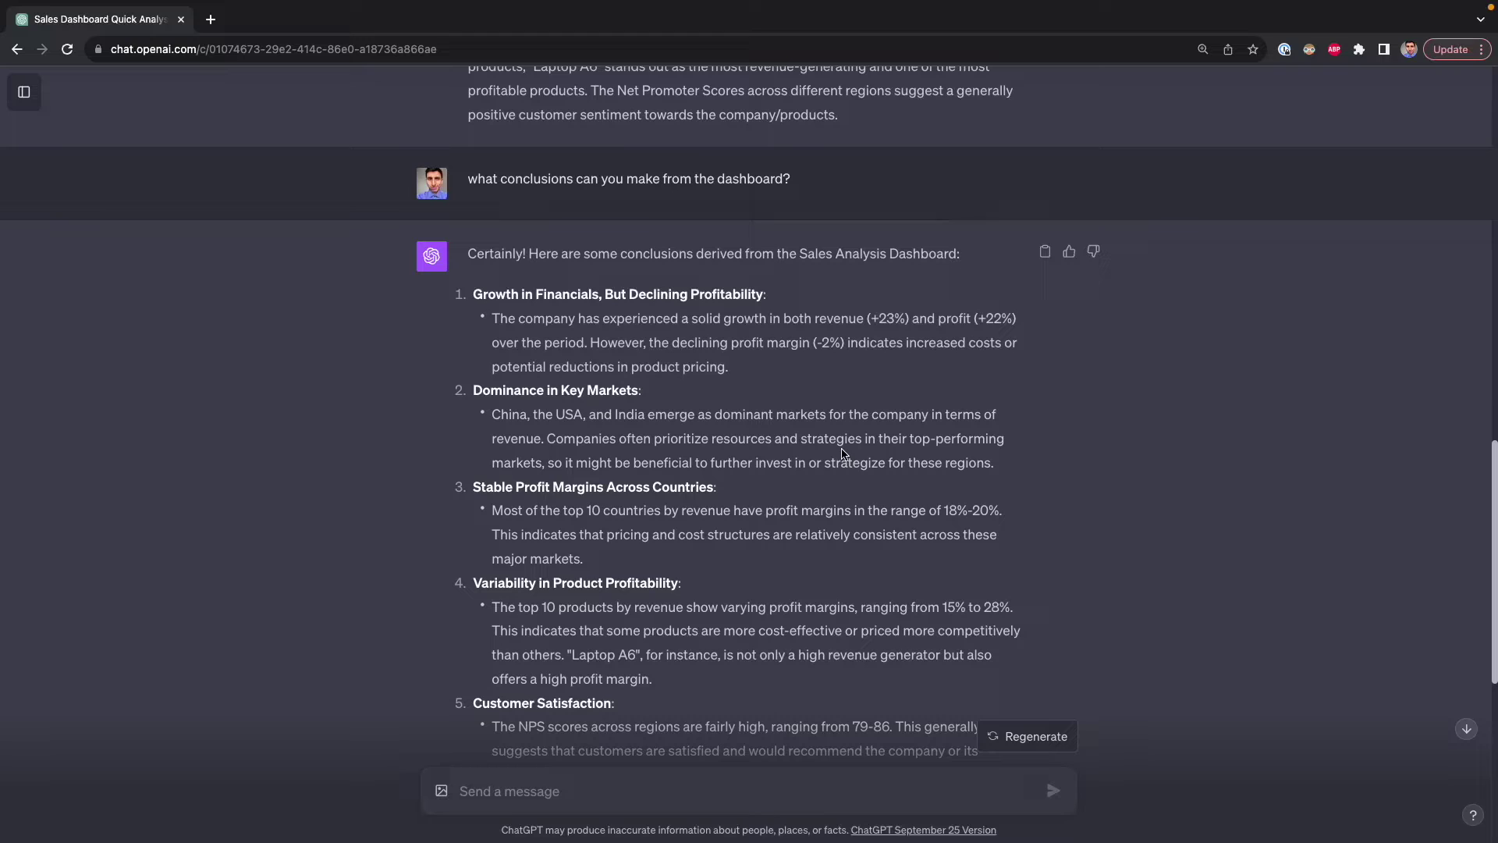
{"action": "scroll", "coordinate": [843, 453], "scroll_direction": "down", "scroll_amount": 3}
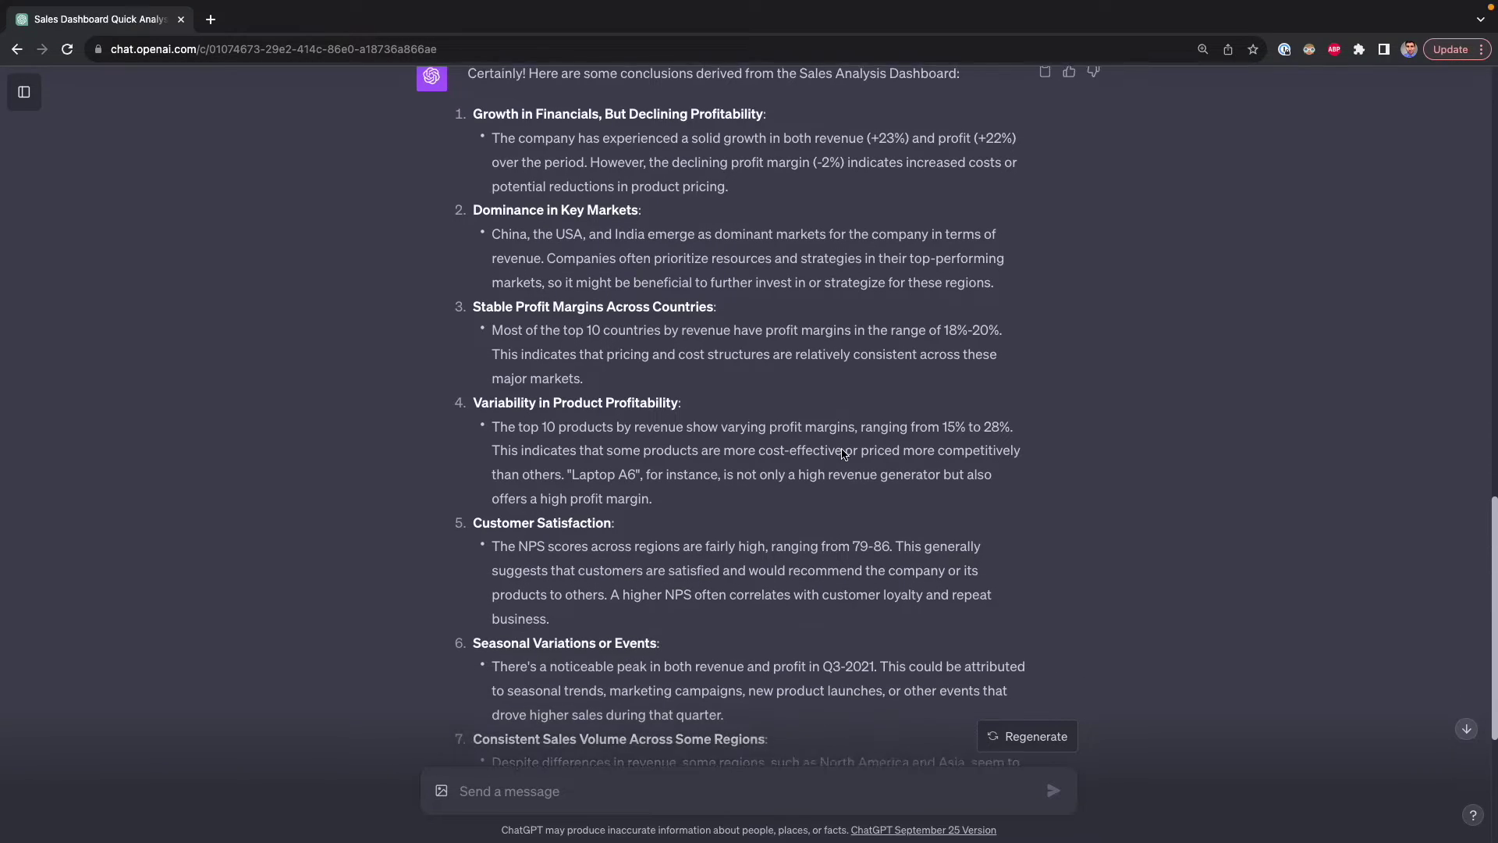
{"action": "scroll", "coordinate": [844, 454], "scroll_direction": "down", "scroll_amount": 1}
{"action": "scroll", "coordinate": [843, 454], "scroll_direction": "up", "scroll_amount": 20}
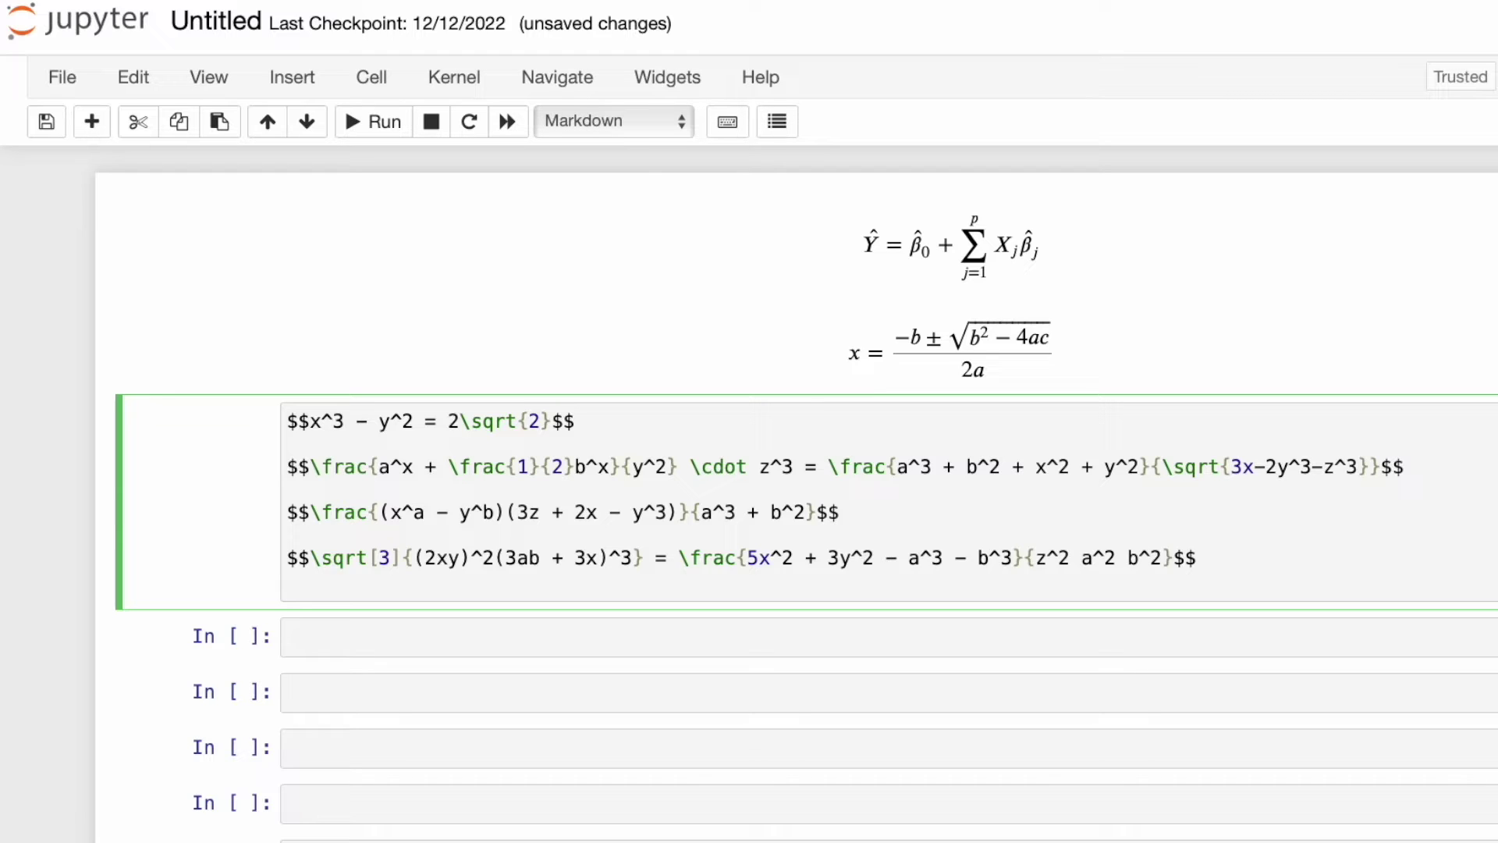
Step: Remove the trailing blank line and render the four LaTeX equations in the Markdown cell
{"action": "key", "text": "BackSpace"}
{"action": "key", "text": "shift+Return"}
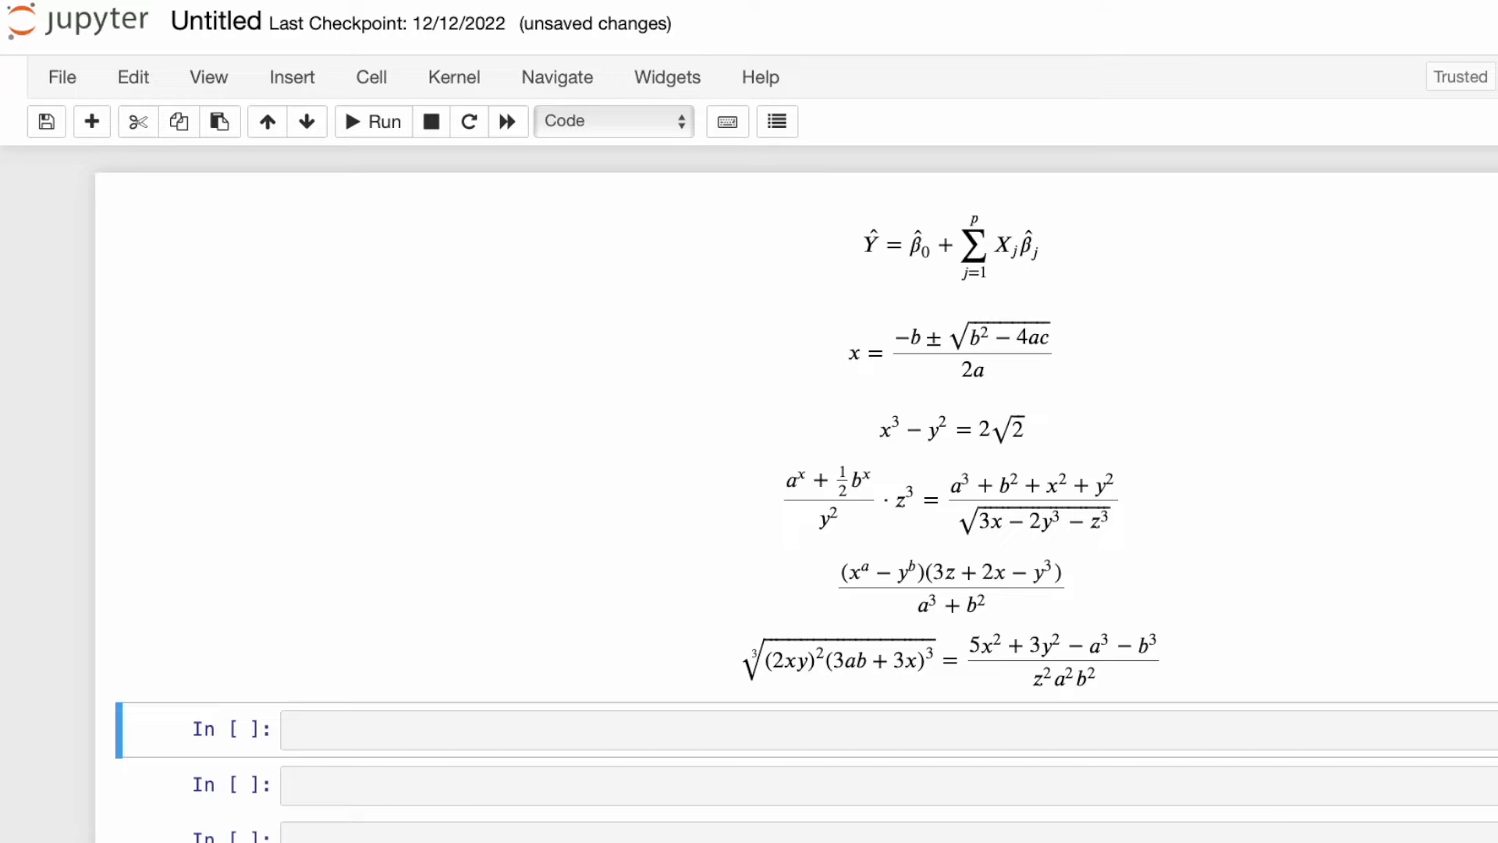
{"action": "left_click", "coordinate": [664, 505]}
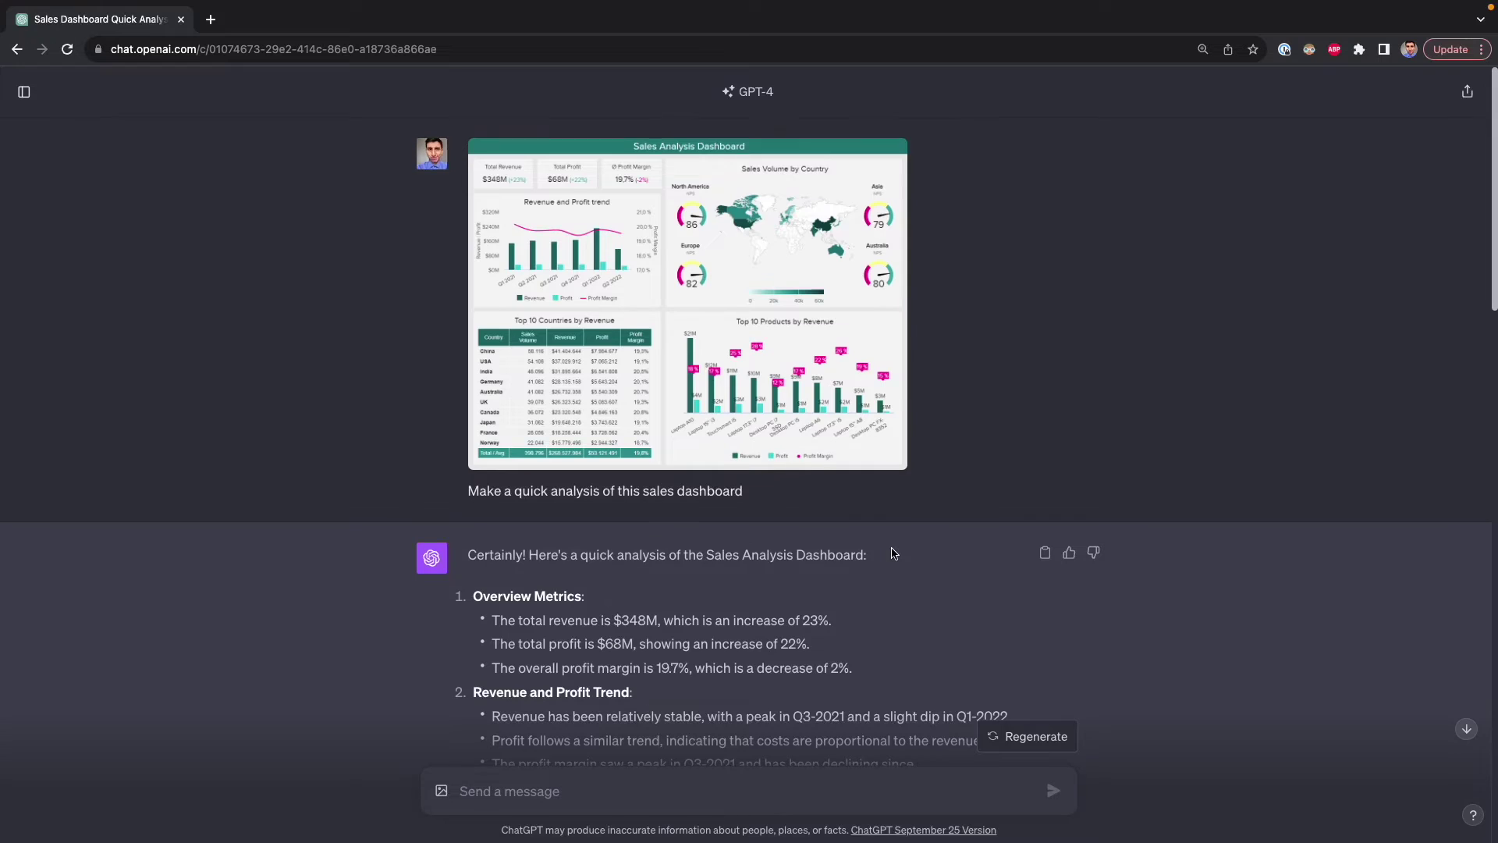
Step: Browse to Video > ChatGPT Vision > latex and preview the formula images
{"action": "scroll", "coordinate": [893, 553], "scroll_direction": "down", "scroll_amount": 10}
{"action": "left_click", "coordinate": [441, 791]}
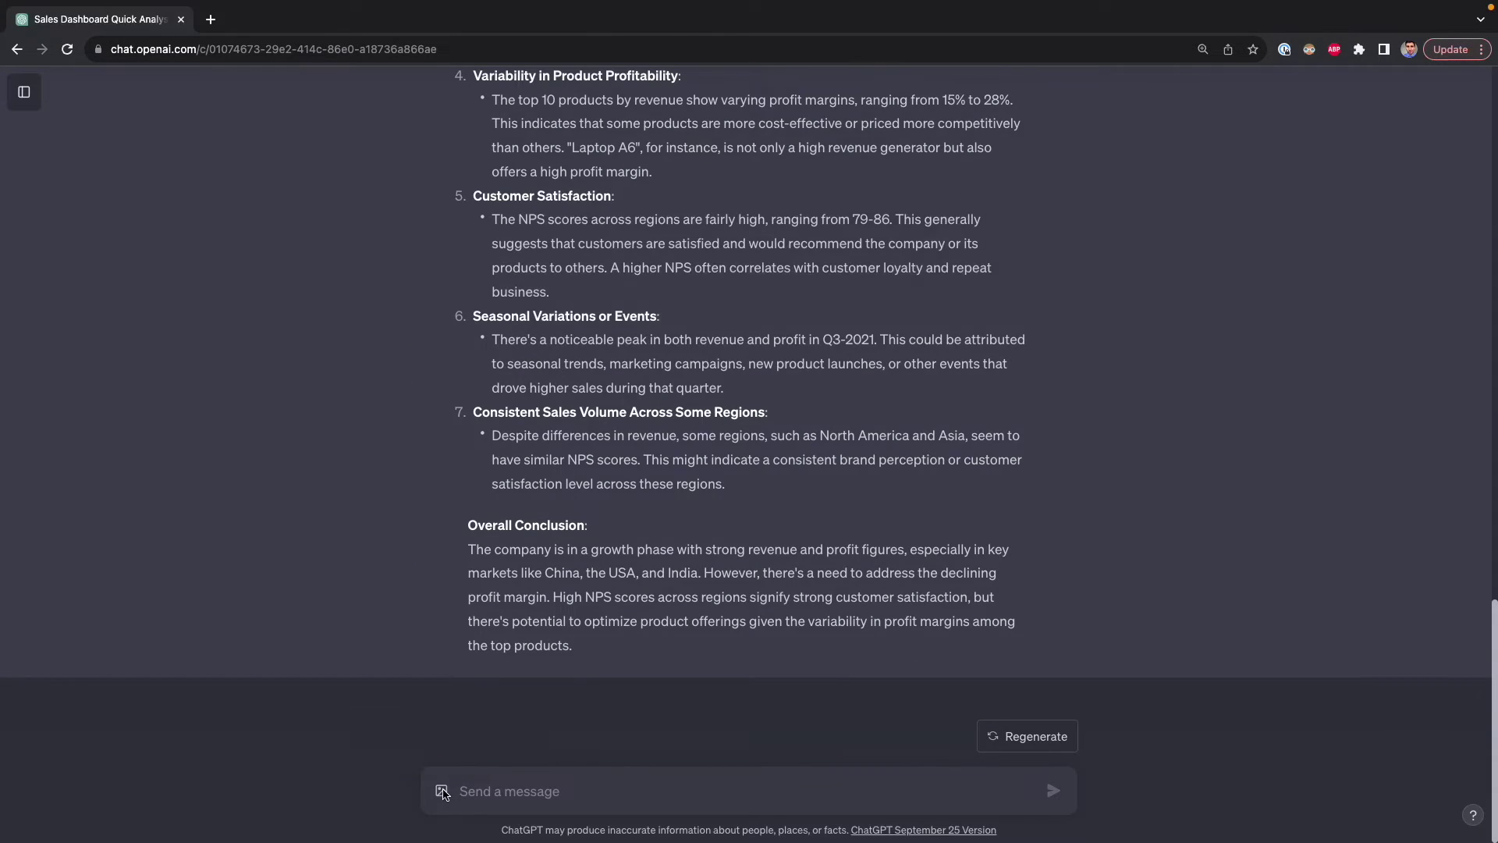
{"action": "left_click", "coordinate": [501, 399]}
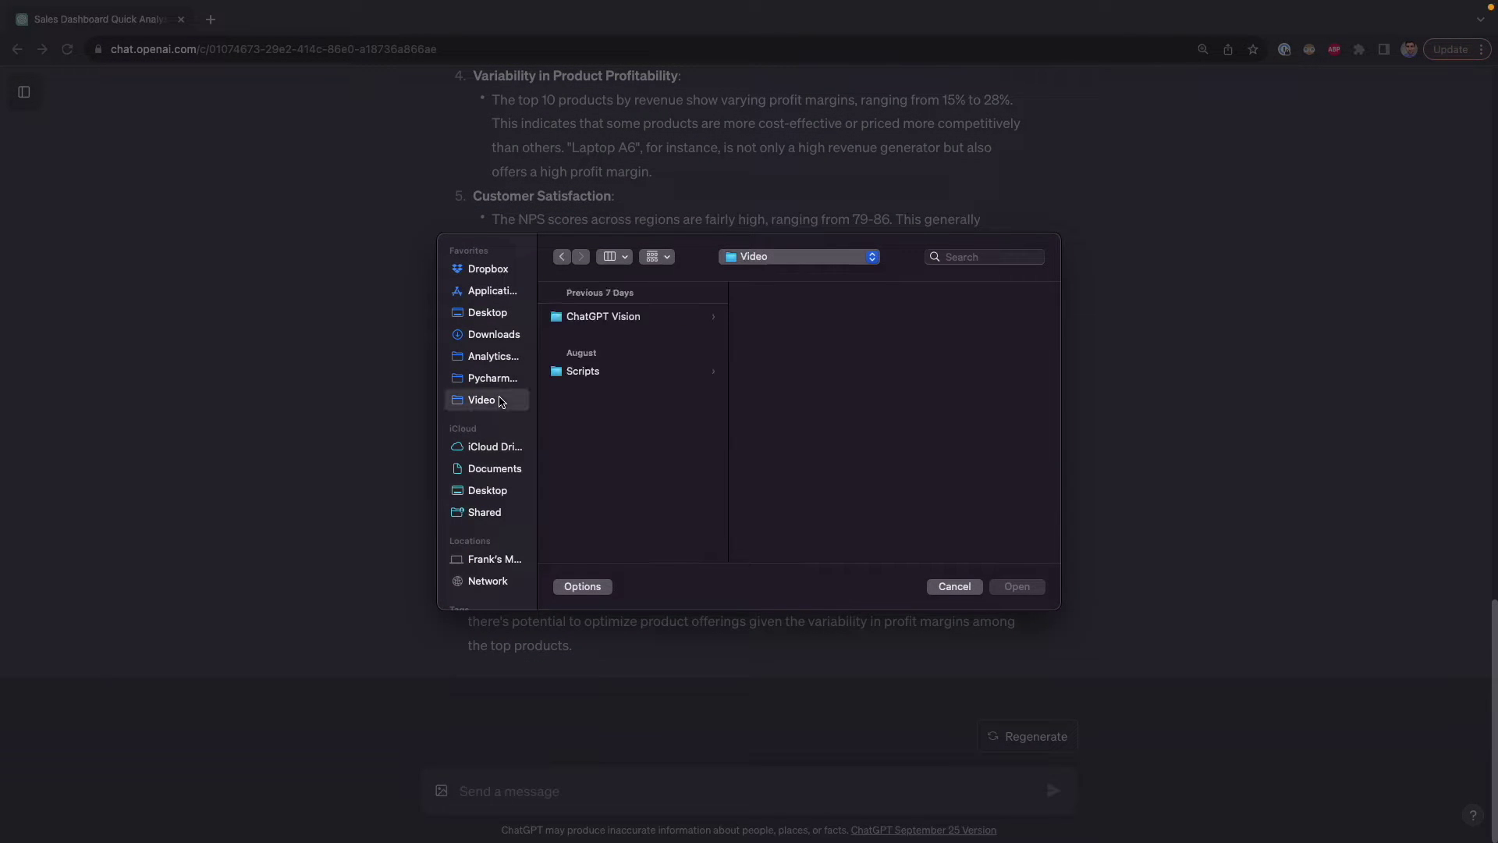
{"action": "left_click", "coordinate": [663, 316]}
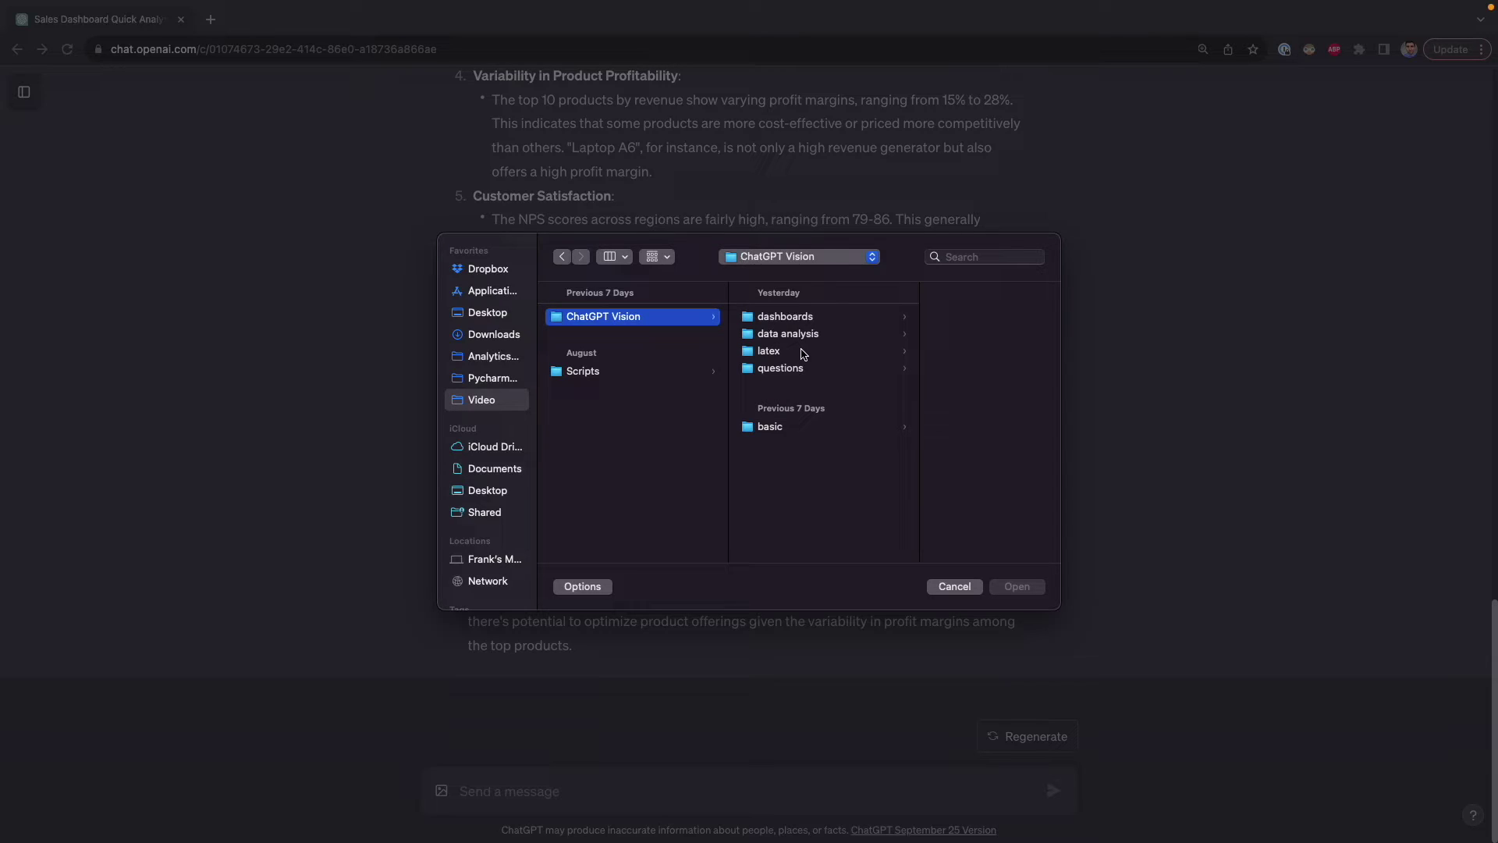
{"action": "left_click", "coordinate": [805, 351]}
{"action": "left_click", "coordinate": [887, 336]}
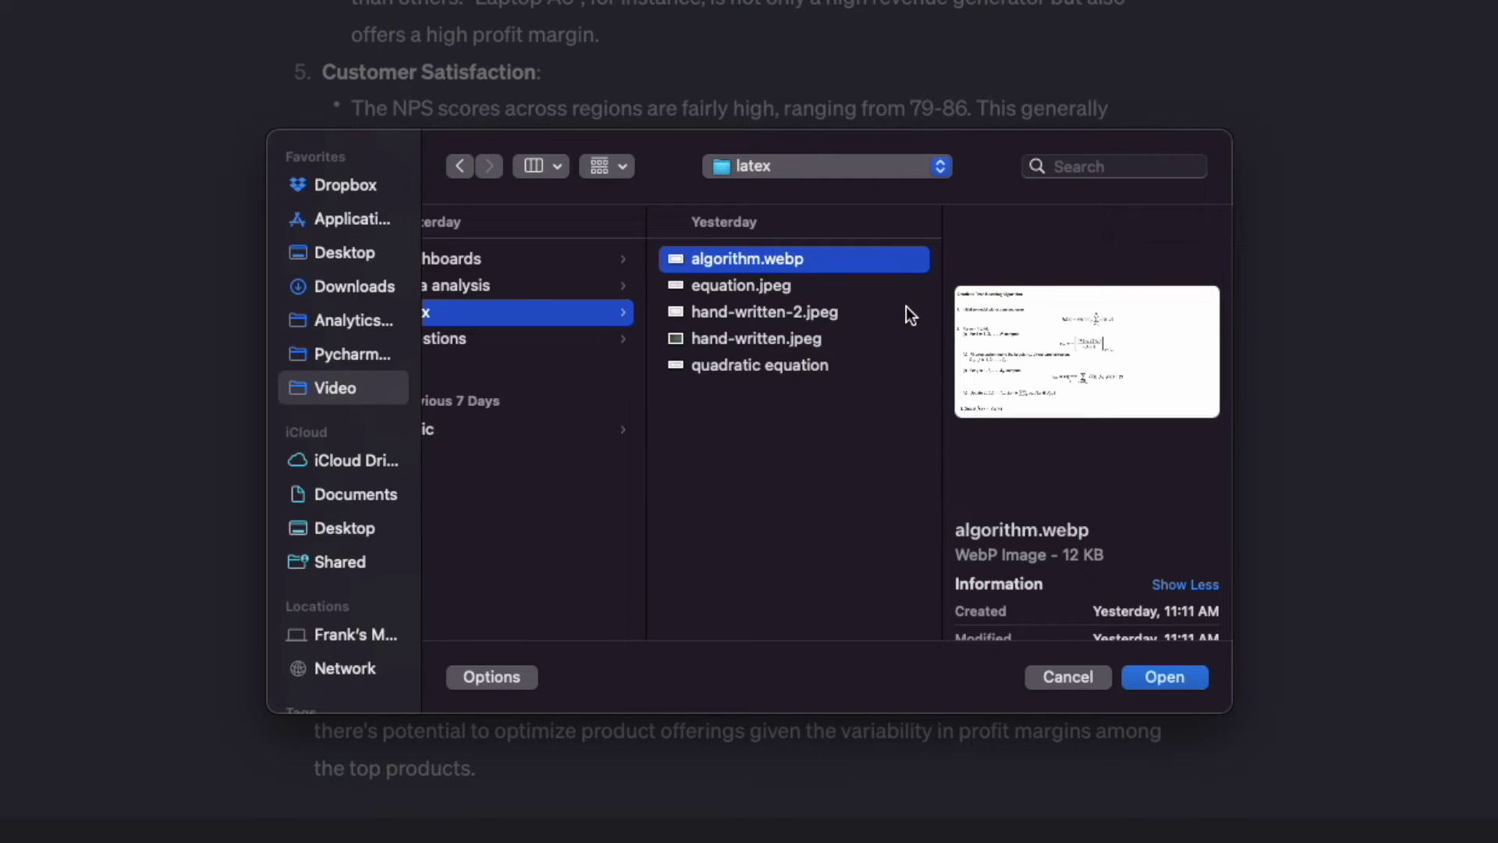
{"action": "left_click", "coordinate": [879, 290]}
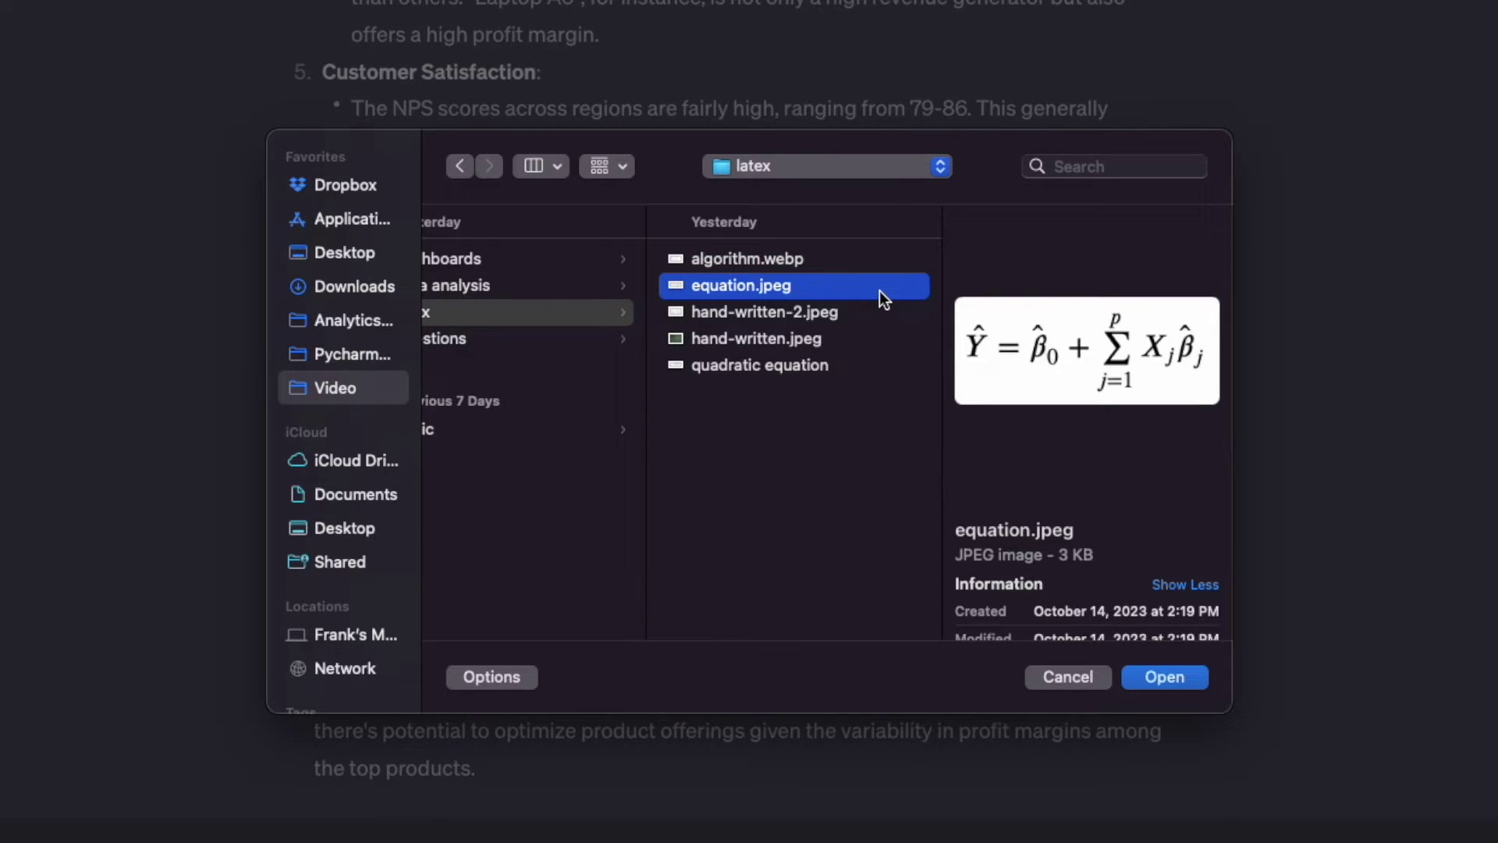
Step: Attach equation.jpeg and quadratic equation and send the request to convert them to LaTeX
{"action": "left_click", "coordinate": [843, 311]}
{"action": "key", "text": "Down"}
{"action": "key", "text": "Down"}
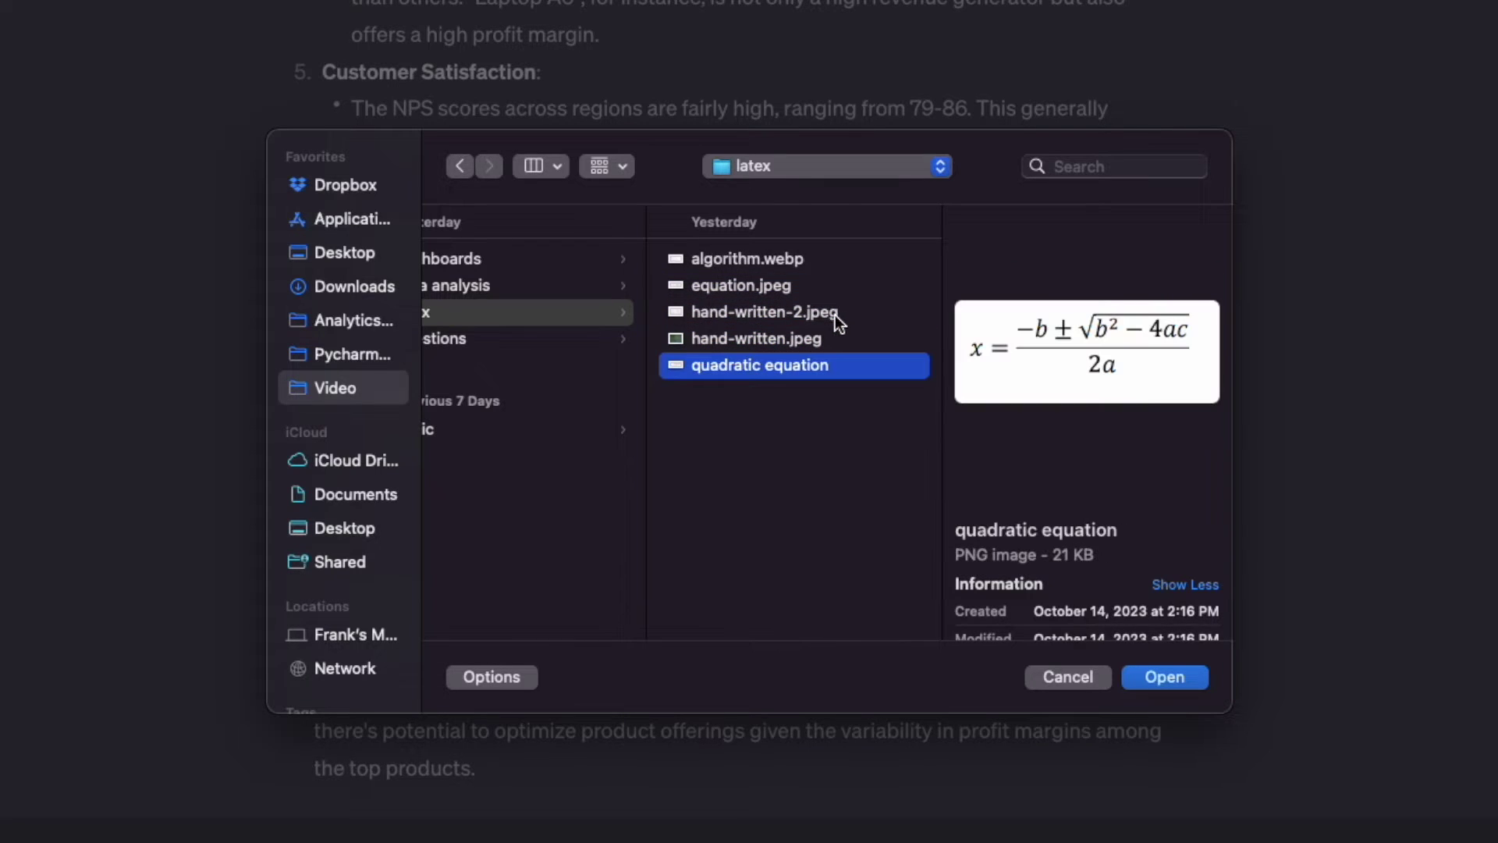
{"action": "left_click", "coordinate": [780, 286], "text": "super"}
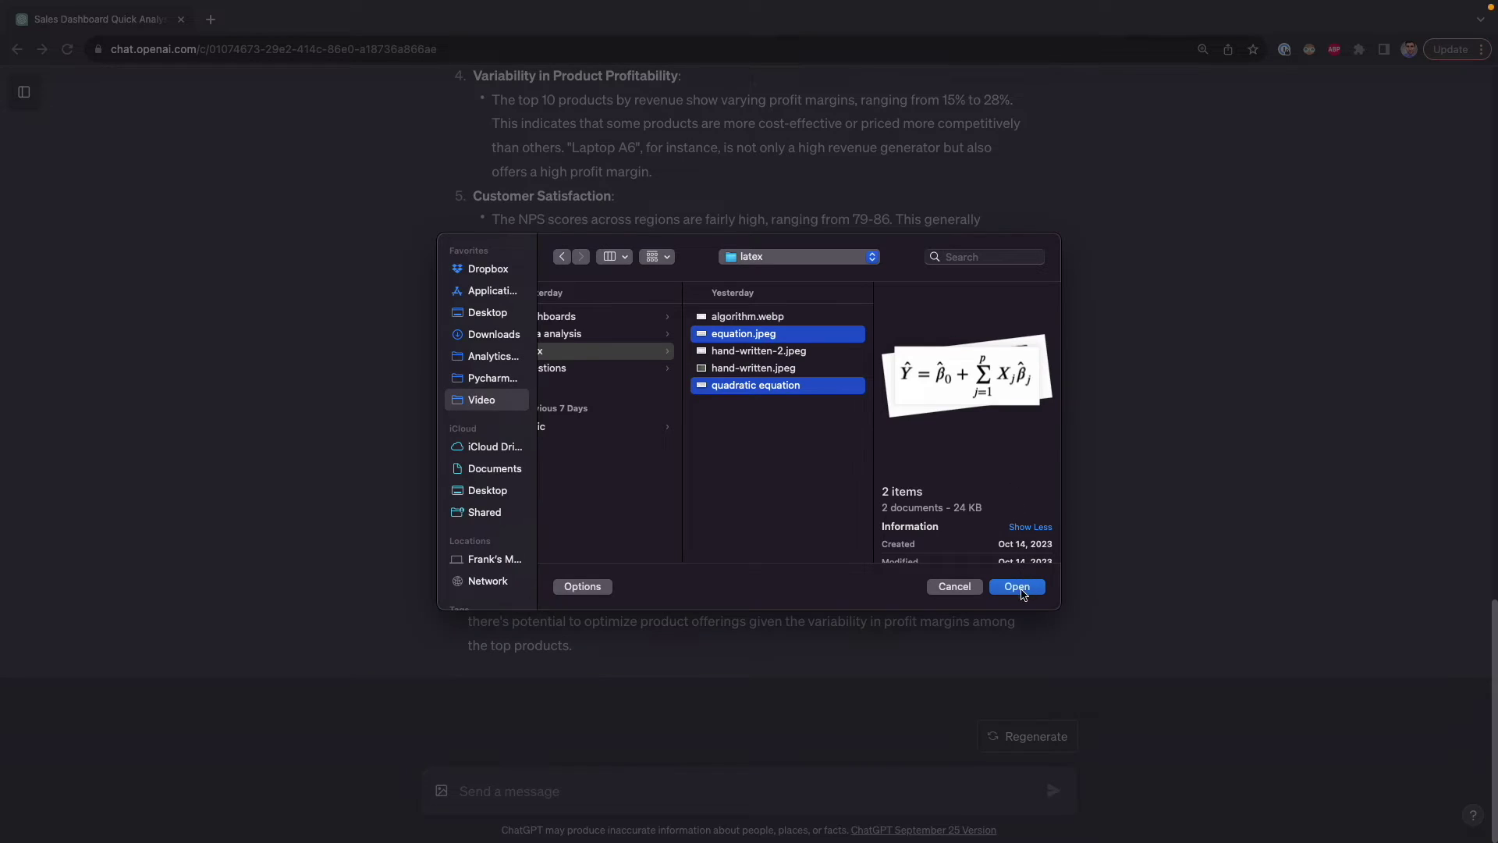
{"action": "left_click", "coordinate": [1016, 587]}
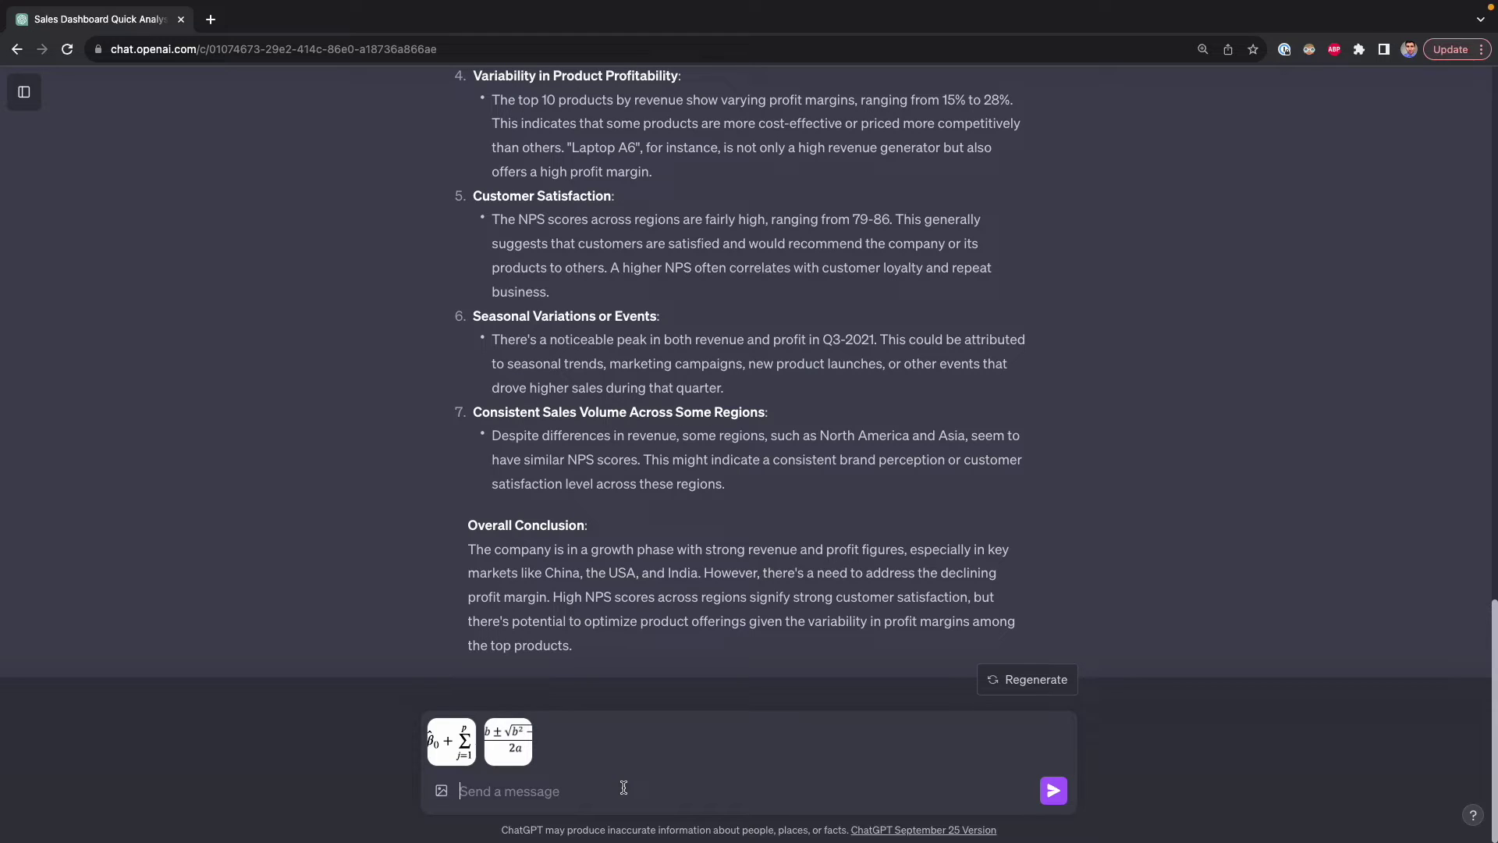
{"action": "type", "text": "Translate this math formula to latex"}
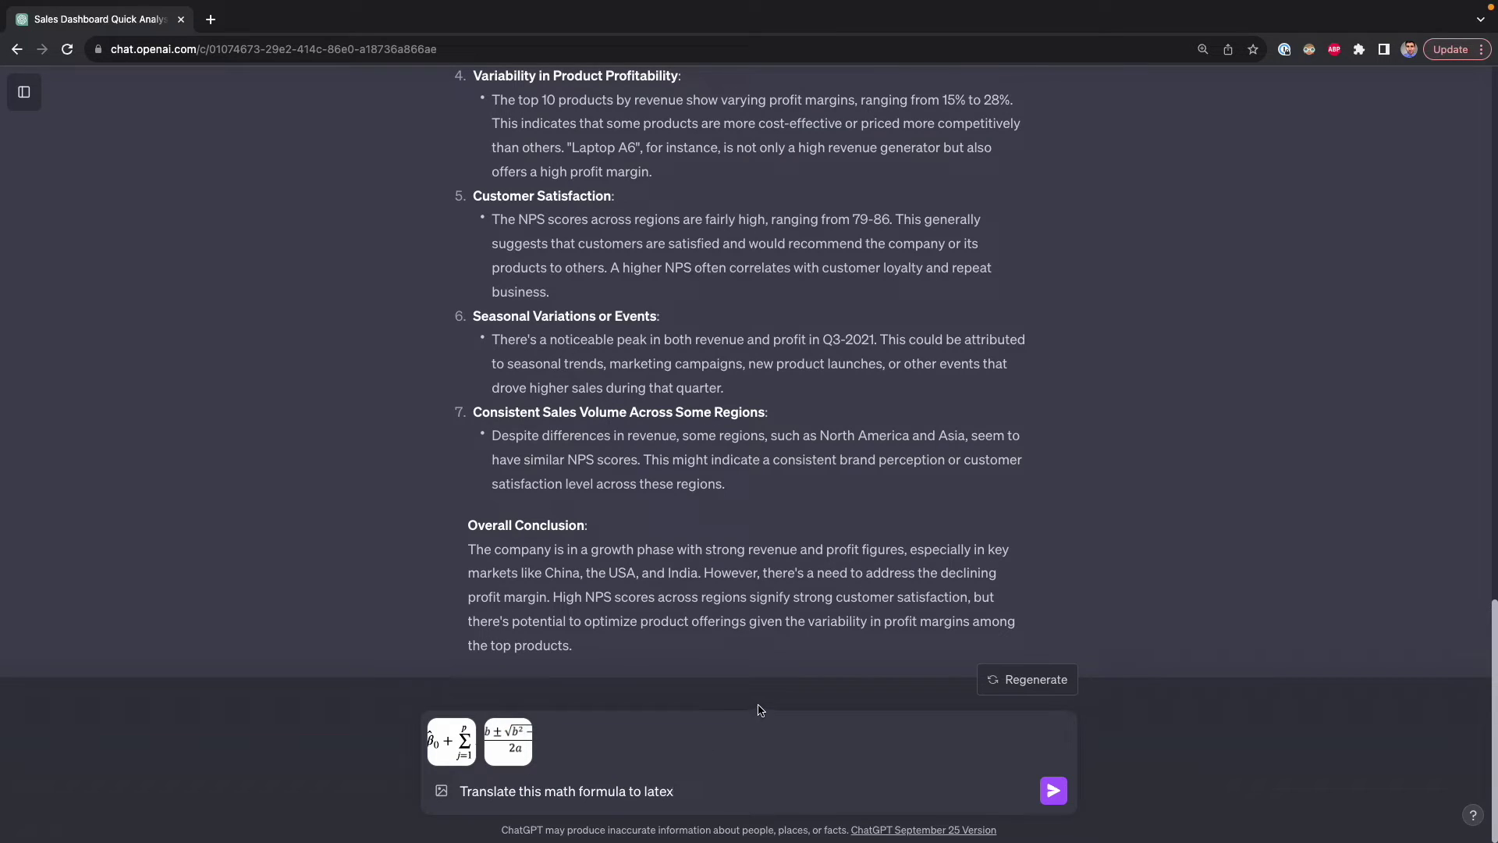
{"action": "left_click", "coordinate": [1053, 790]}
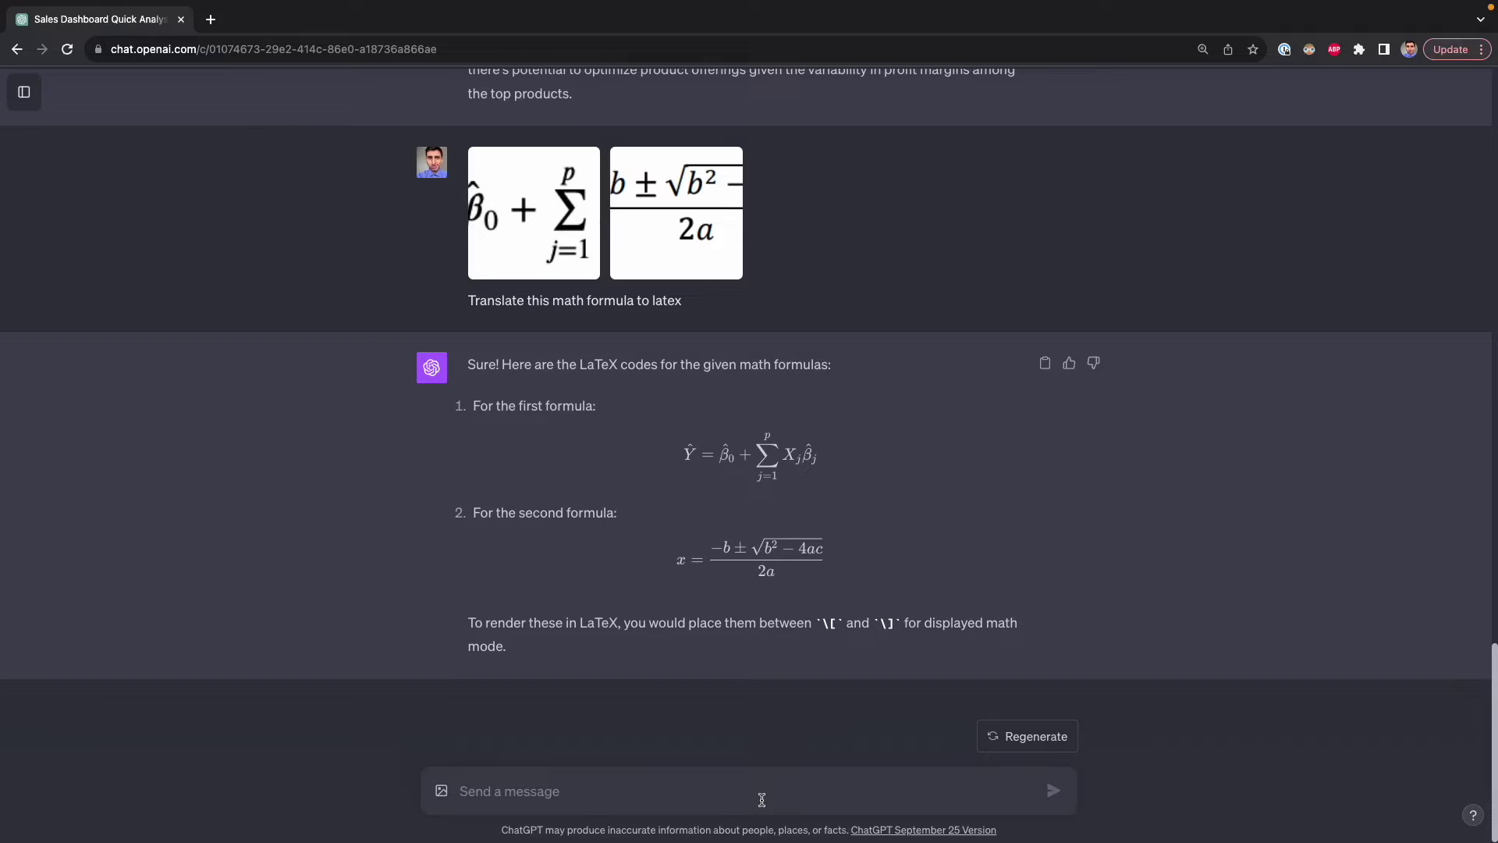
Step: Ask ChatGPT to 'give me the latex code adapted to jupyter notebook'
{"action": "type", "text": "give me the latex code adapted to jupyter notebook"}
{"action": "key", "text": "Return"}
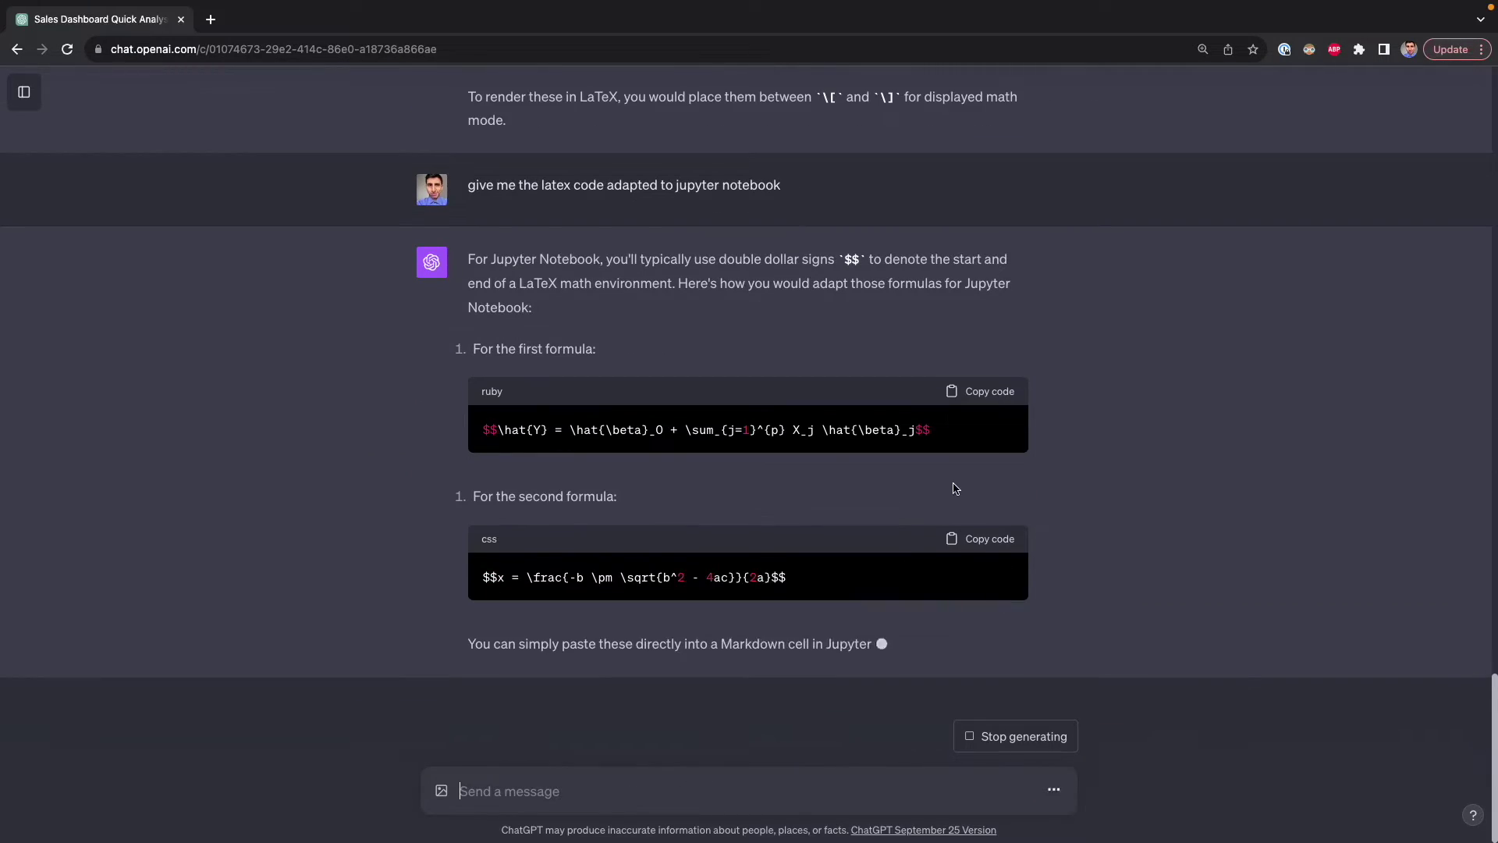
{"action": "scroll", "coordinate": [667, 360], "scroll_direction": "up", "scroll_amount": 1}
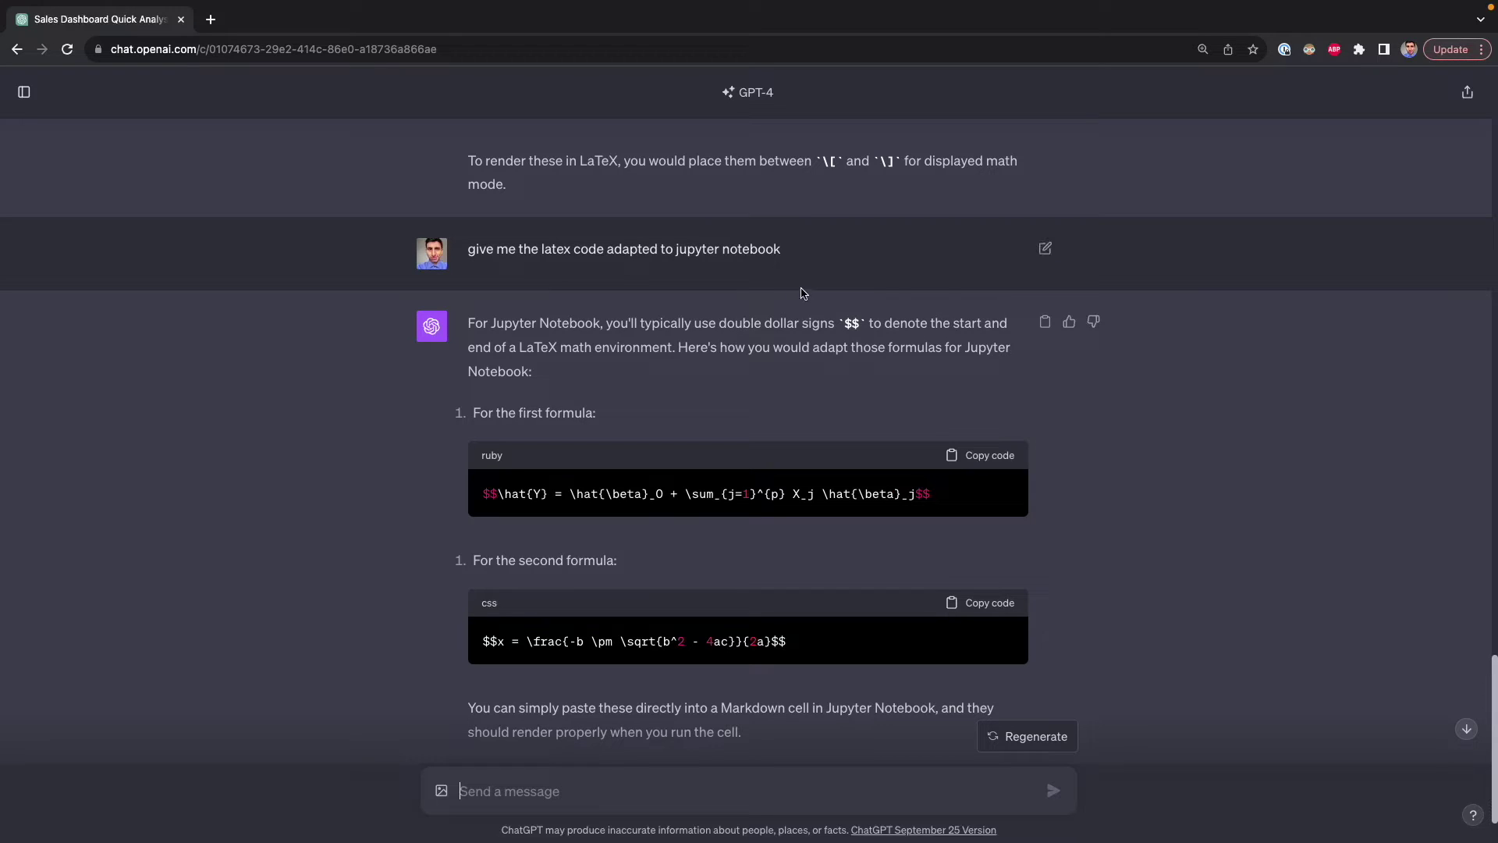
Step: Copy the first formula's $$-wrapped LaTeX code for use in Jupyter
{"action": "left_click", "coordinate": [841, 326]}
{"action": "left_click", "coordinate": [990, 457]}
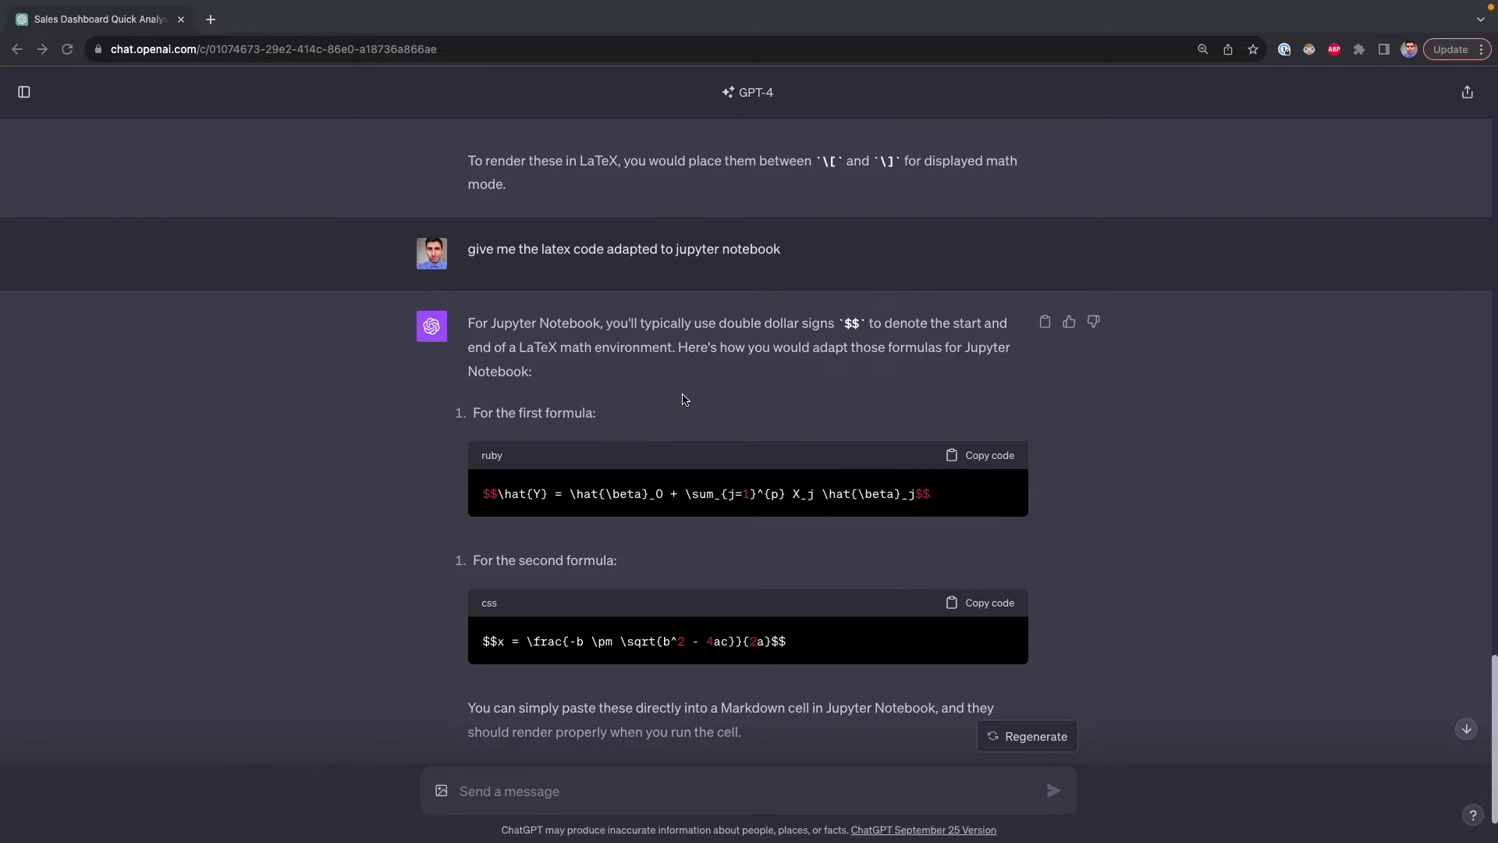
{"action": "key", "text": "ctrl+Right"}
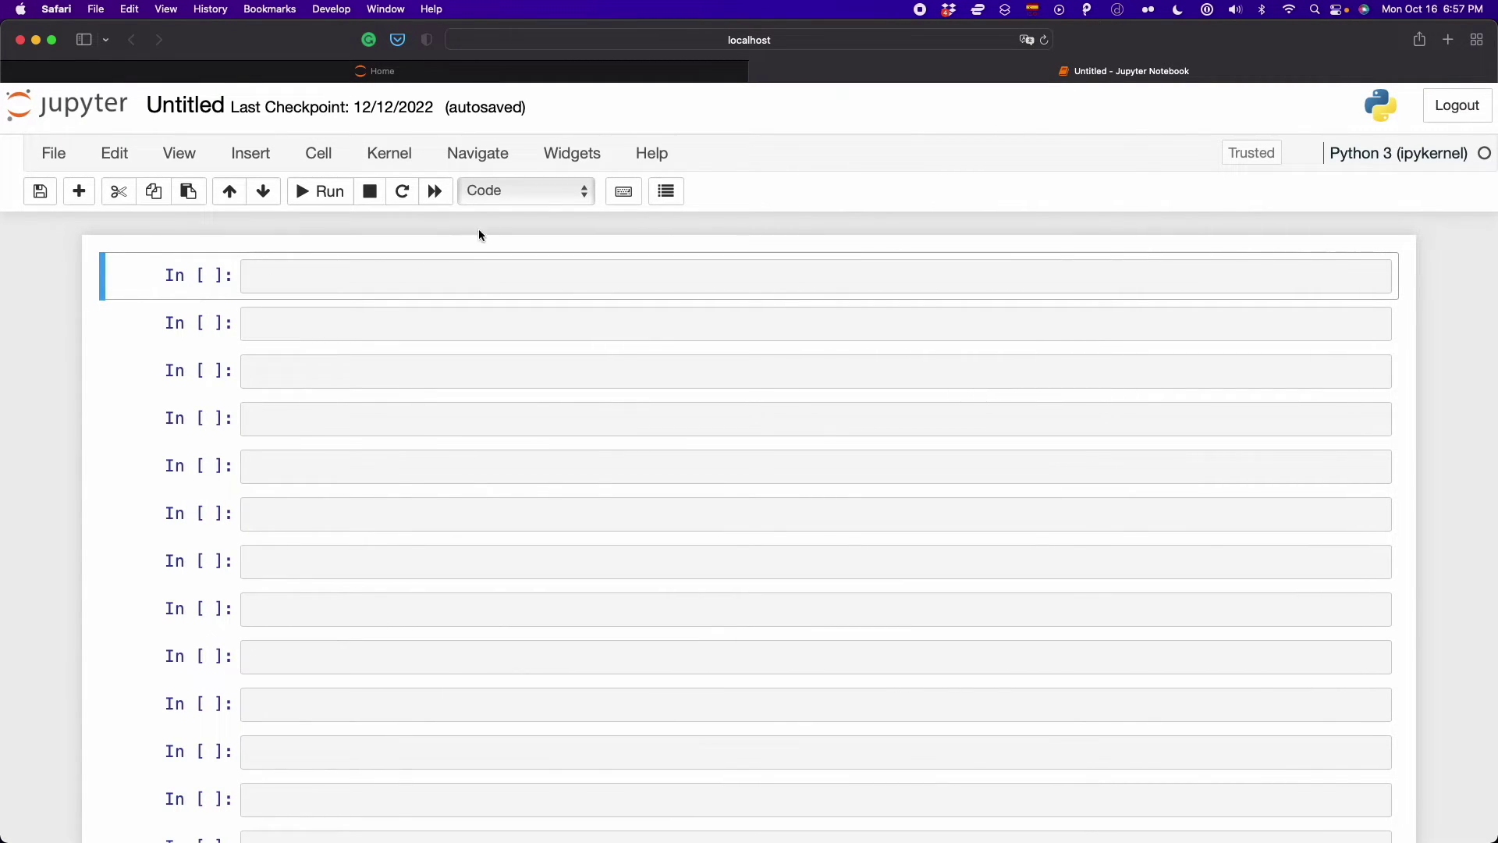
Step: Make the first cell Markdown and render the pasted Ŷ regression formula
{"action": "left_click", "coordinate": [511, 192]}
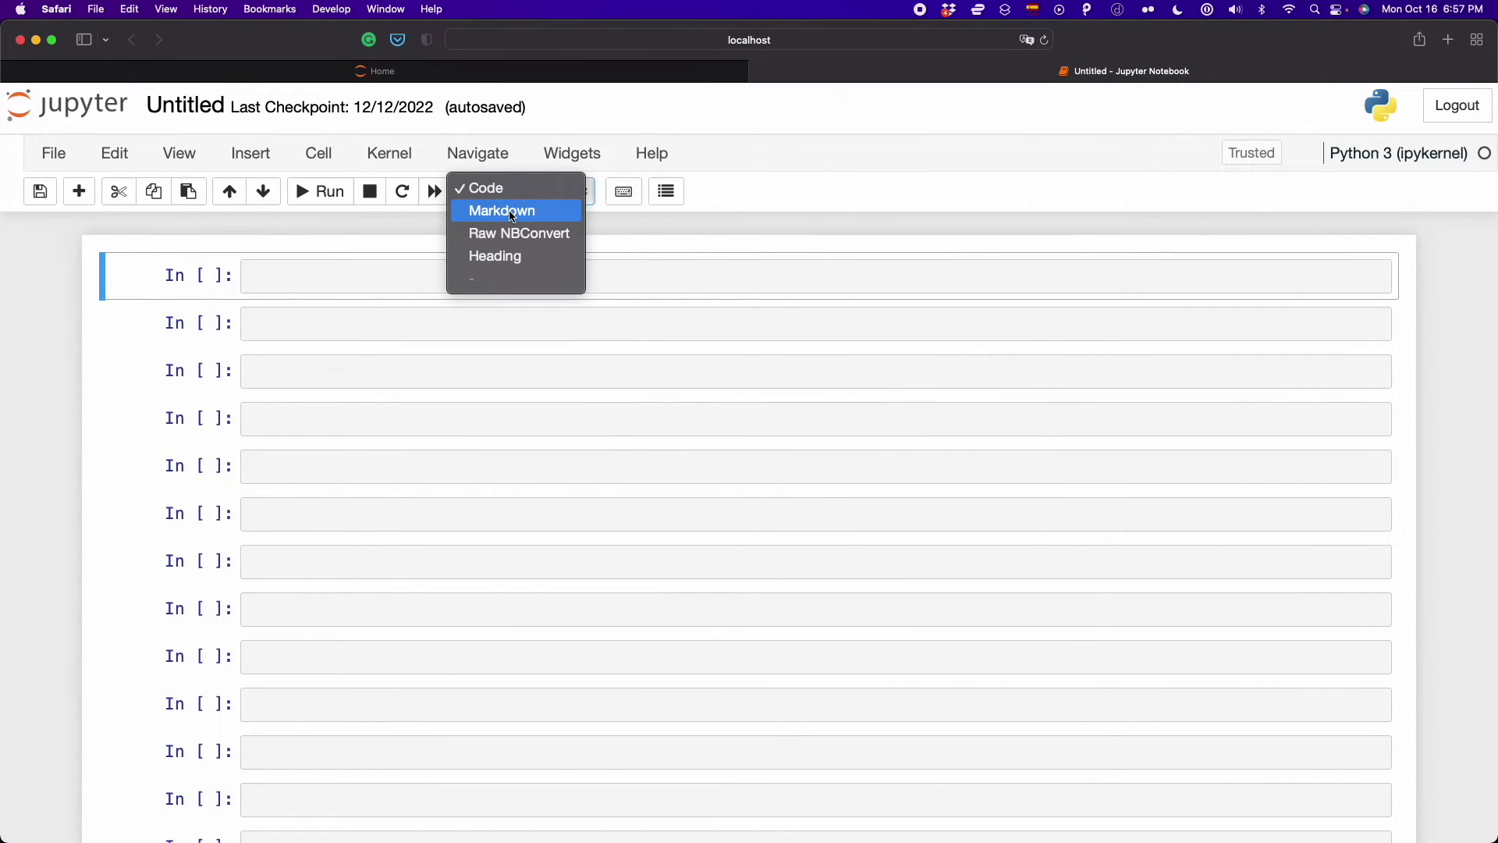
{"action": "left_click", "coordinate": [516, 213]}
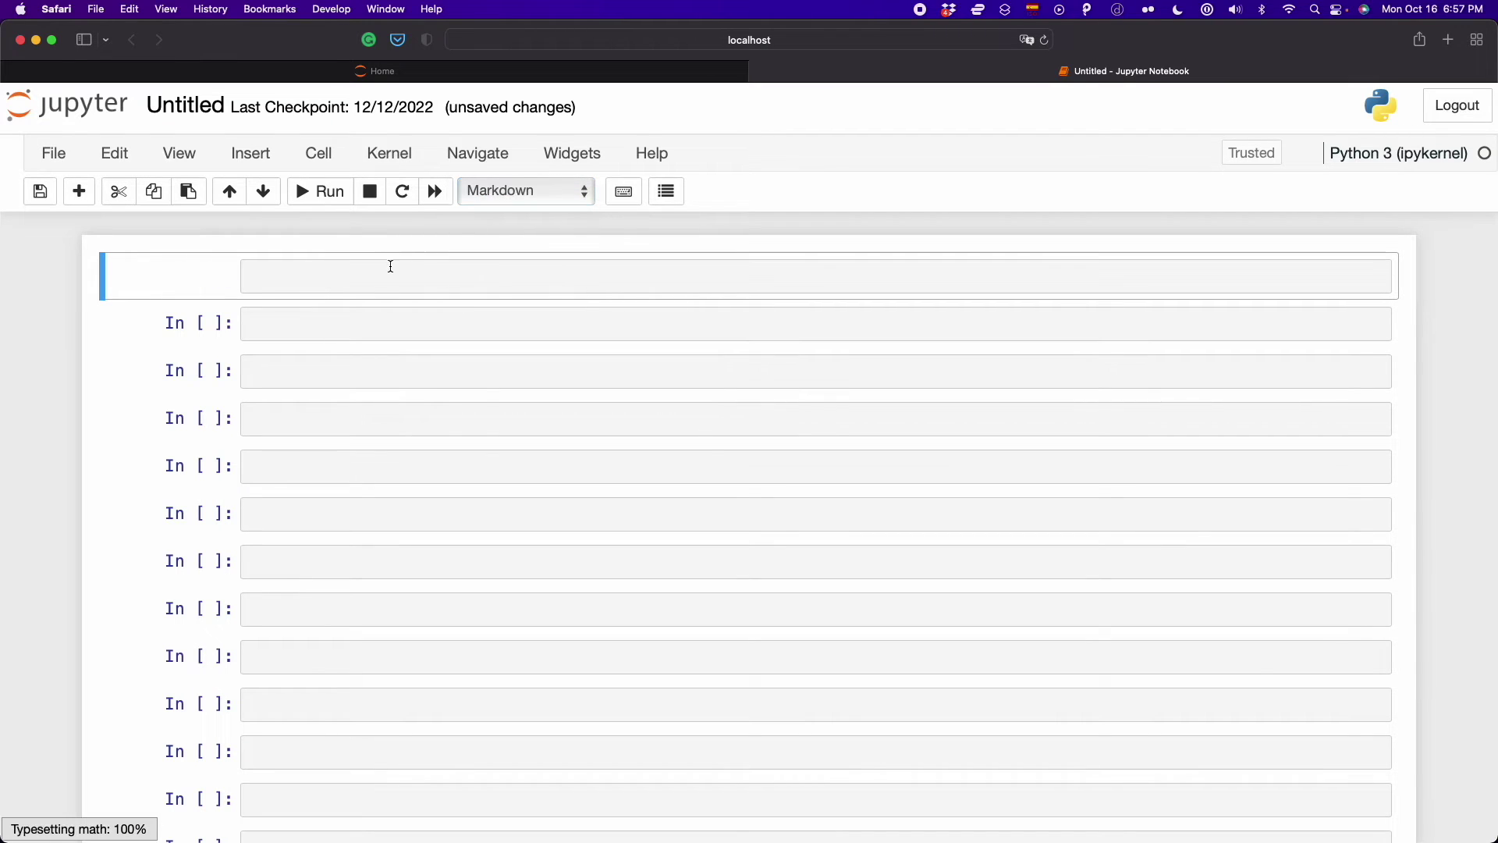
{"action": "left_click", "coordinate": [348, 281]}
{"action": "key", "text": "super+v"}
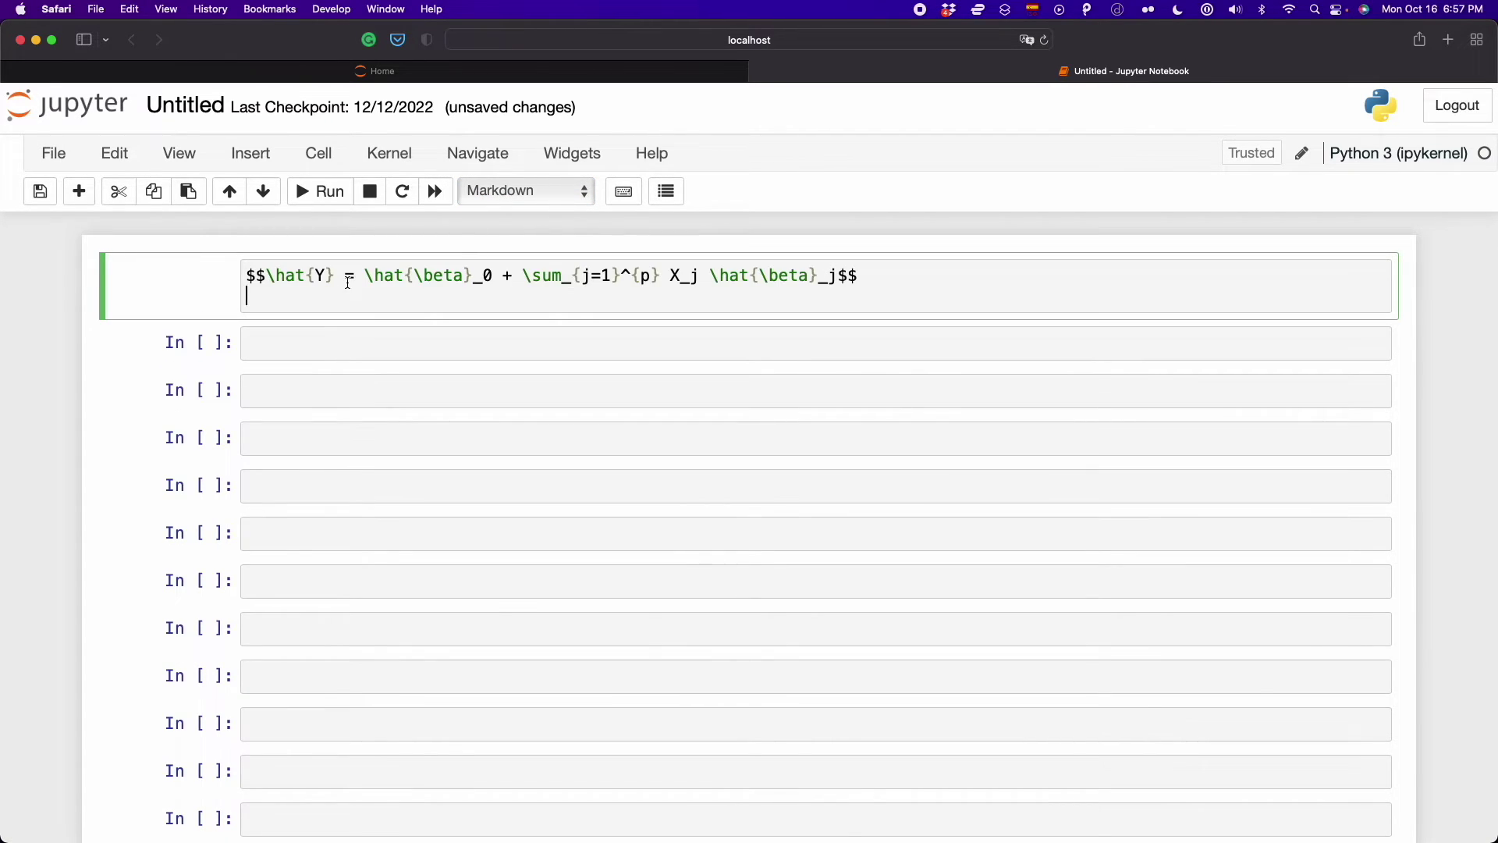
{"action": "key", "text": "BackSpace"}
{"action": "key", "text": "shift+Return"}
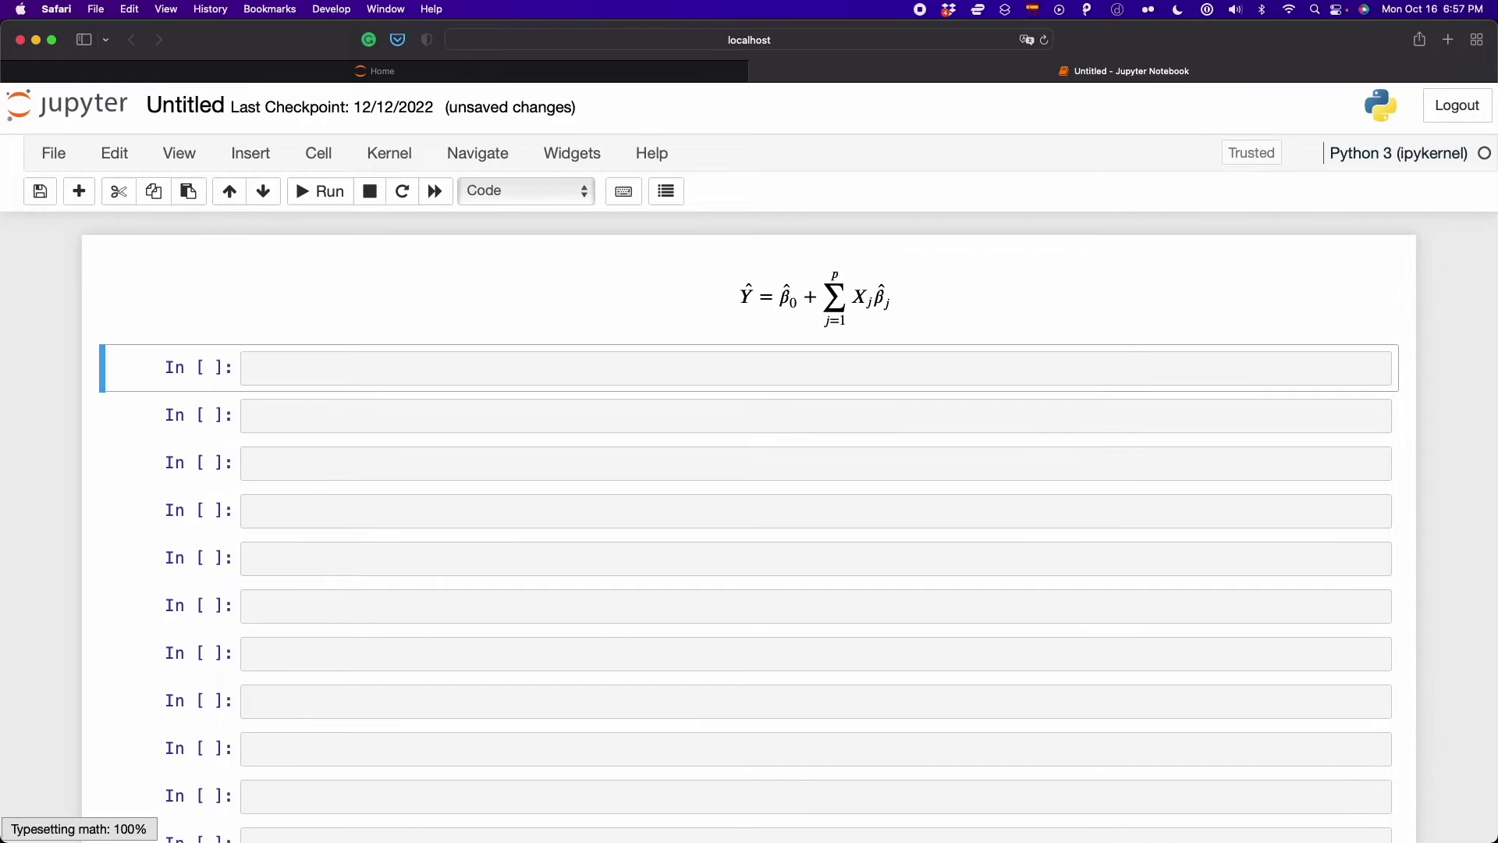
{"action": "double_click", "coordinate": [867, 308]}
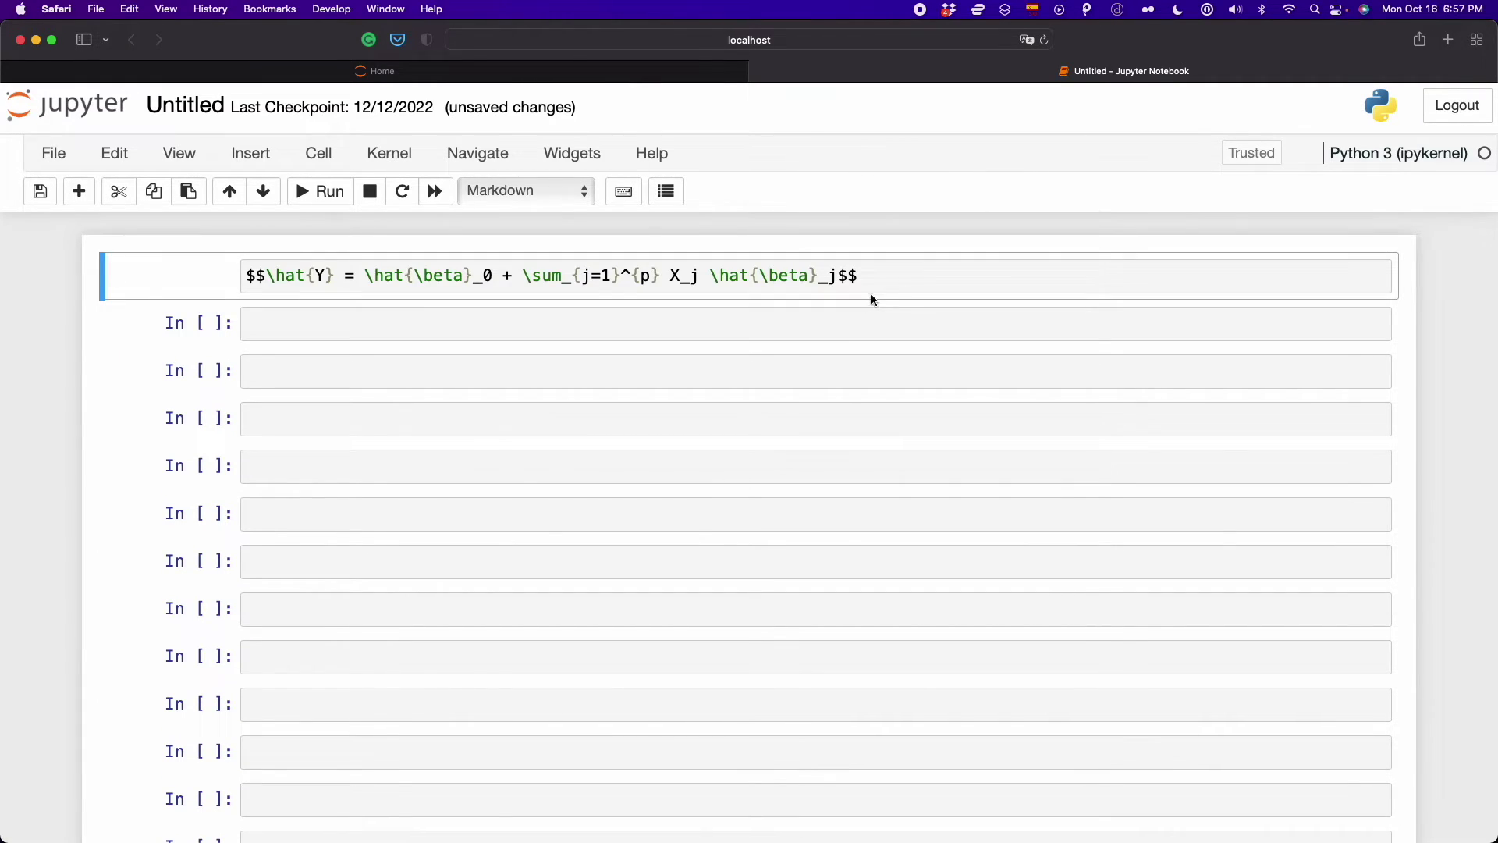
{"action": "left_click", "coordinate": [880, 285]}
{"action": "key", "text": "shift+Return"}
Step: Copy the quadratic formula's LaTeX and render it in a second Markdown cell
{"action": "key", "text": "ctrl+Left"}
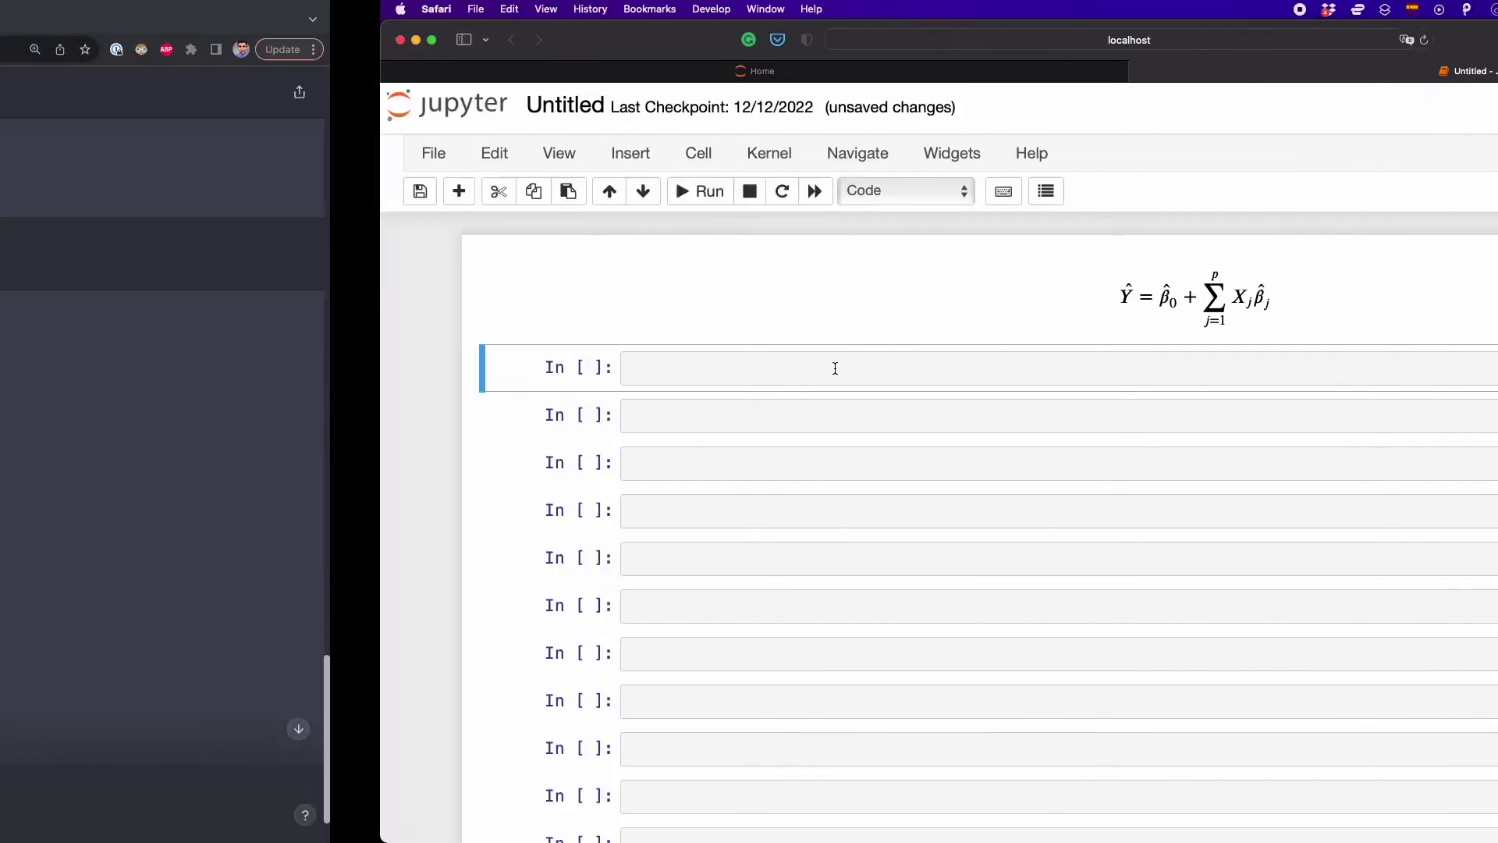
{"action": "left_click", "coordinate": [981, 610]}
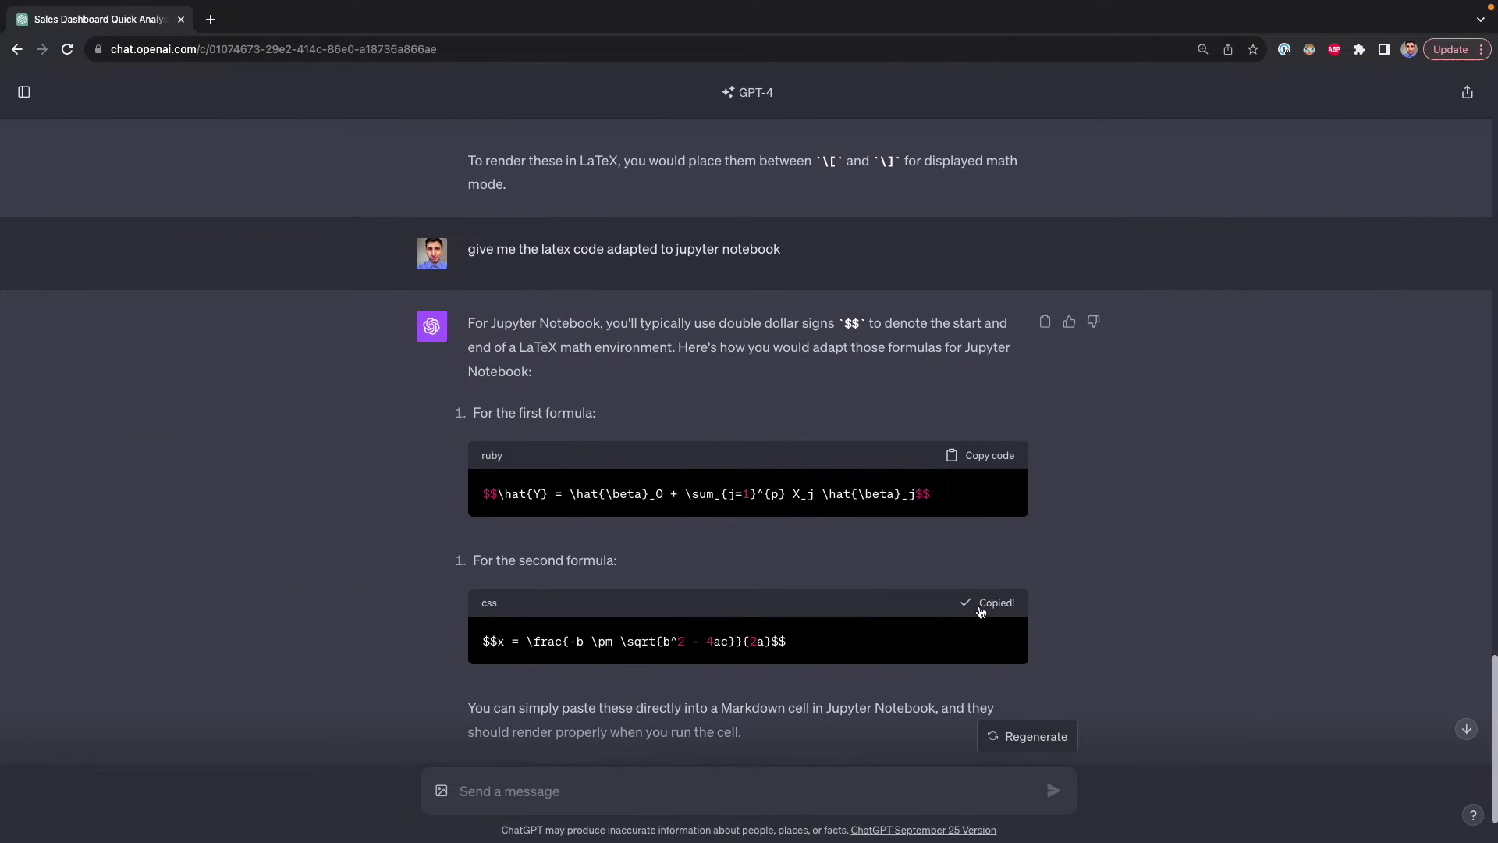
{"action": "key", "text": "ctrl+Right"}
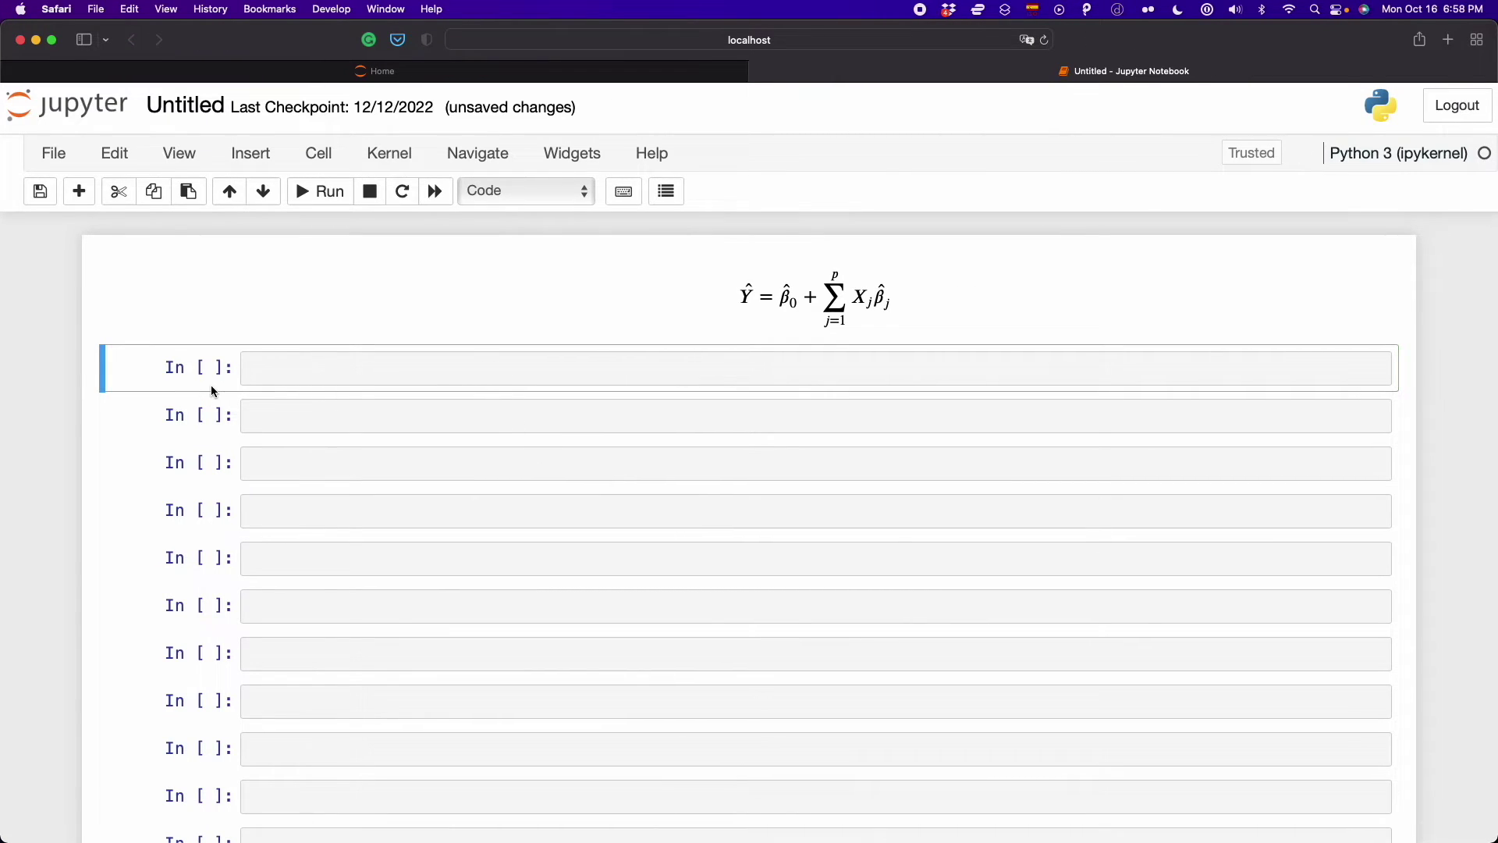
{"action": "left_click", "coordinate": [526, 191]}
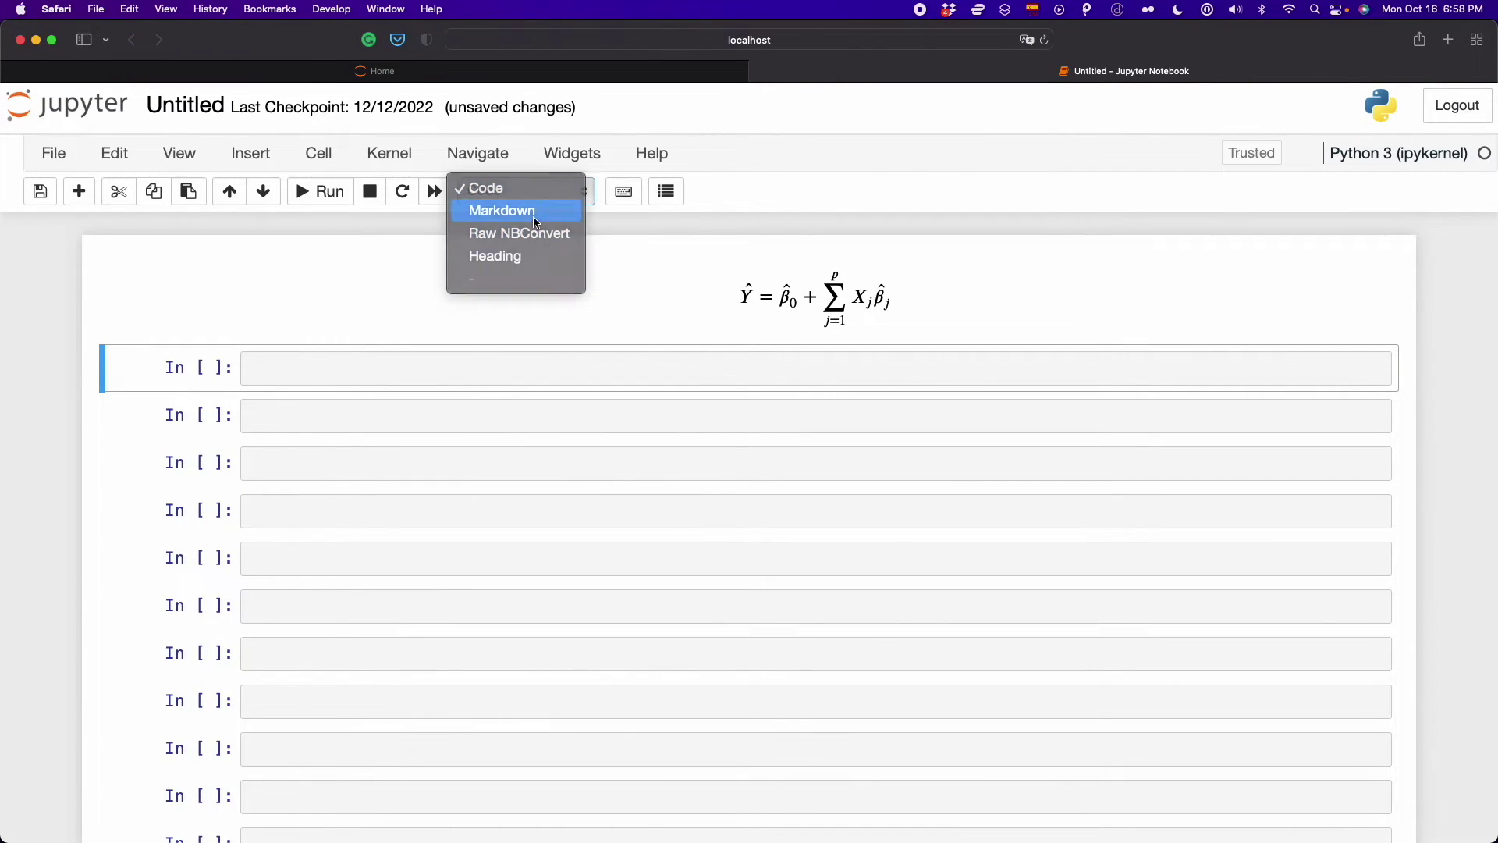
{"action": "left_click", "coordinate": [505, 211]}
{"action": "left_click", "coordinate": [553, 367]}
{"action": "key", "text": "super+v"}
{"action": "key", "text": "BackSpace"}
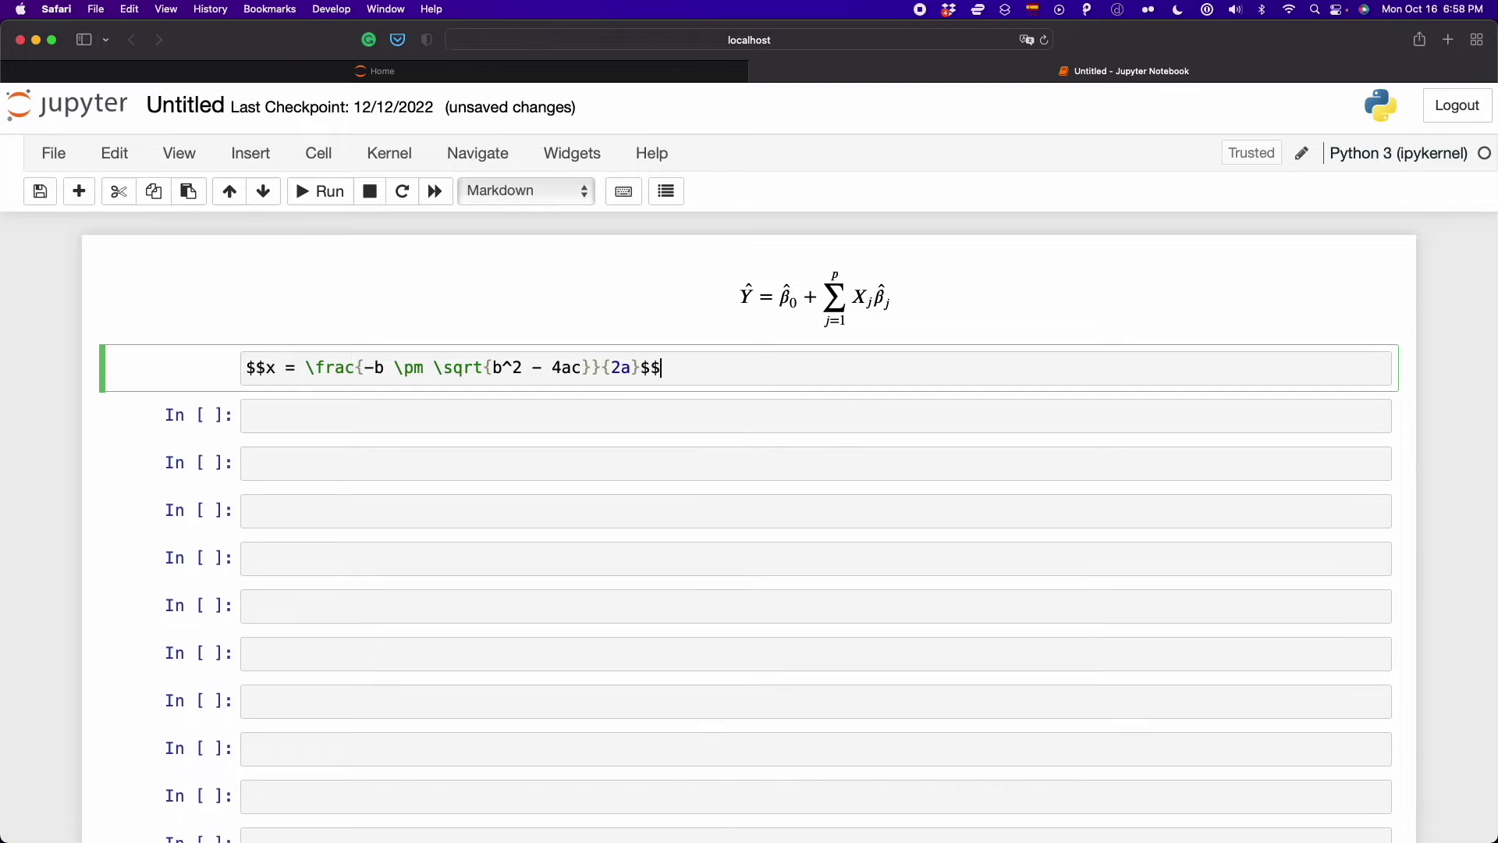
{"action": "key", "text": "shift+Return"}
Step: Compare the ChatGPT reply with both formulas rendered in the notebook
{"action": "key", "text": "ctrl+Left"}
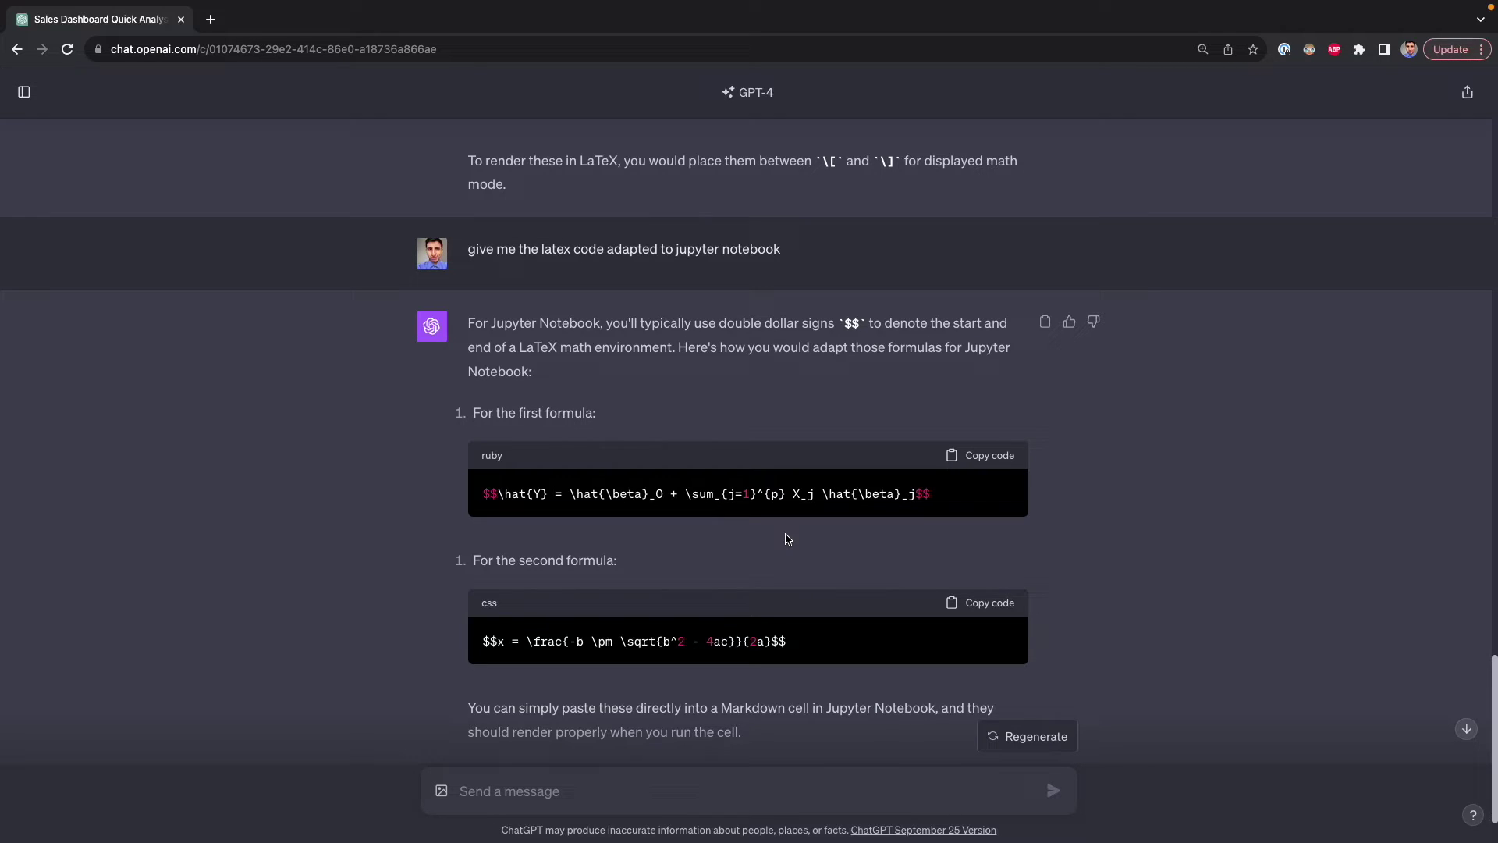
{"action": "key", "text": "ctrl+Right"}
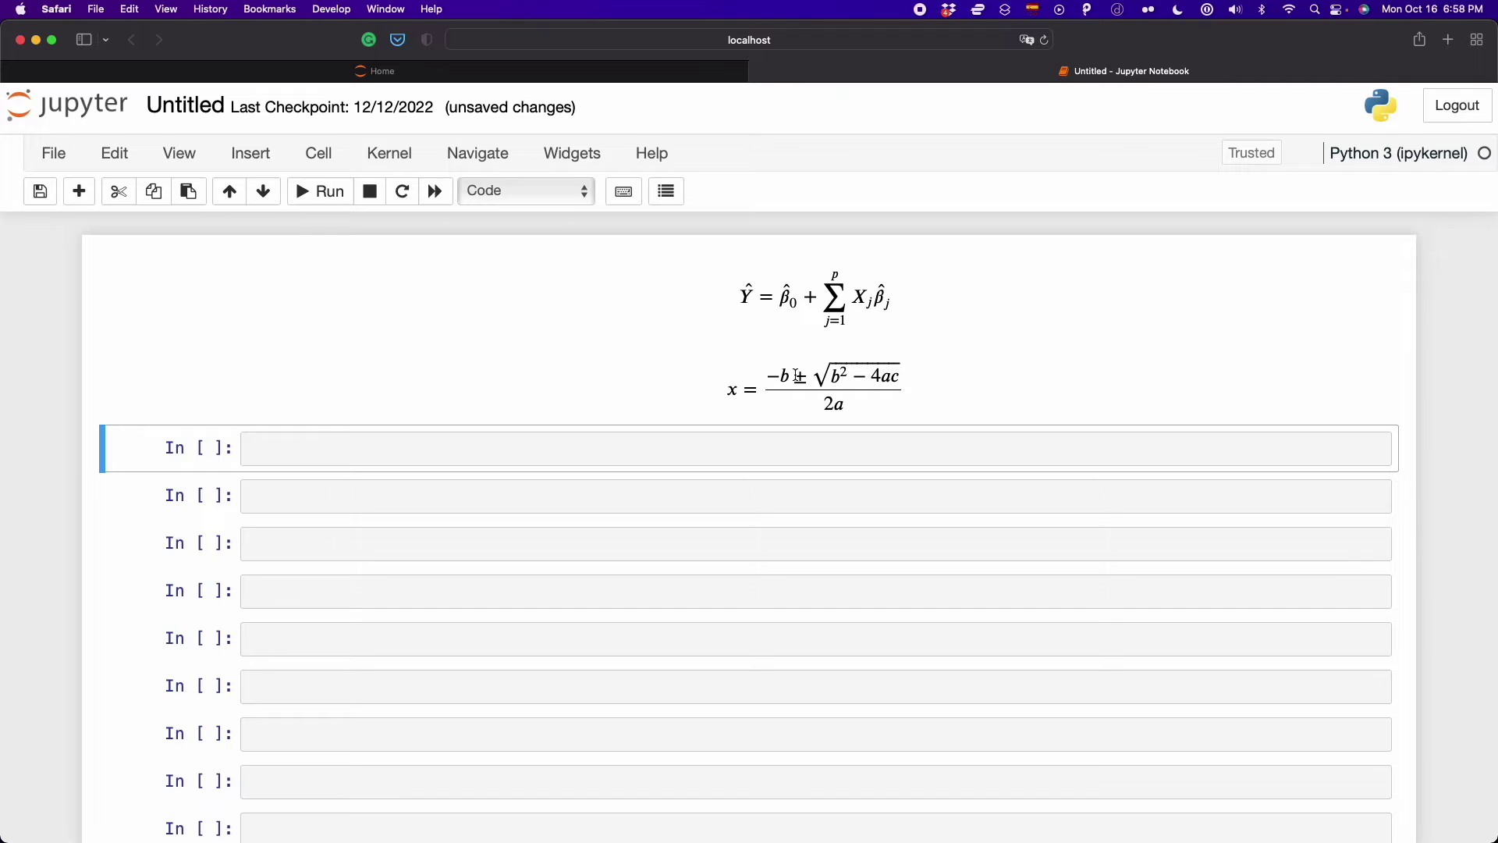
{"action": "key", "text": "ctrl+Left"}
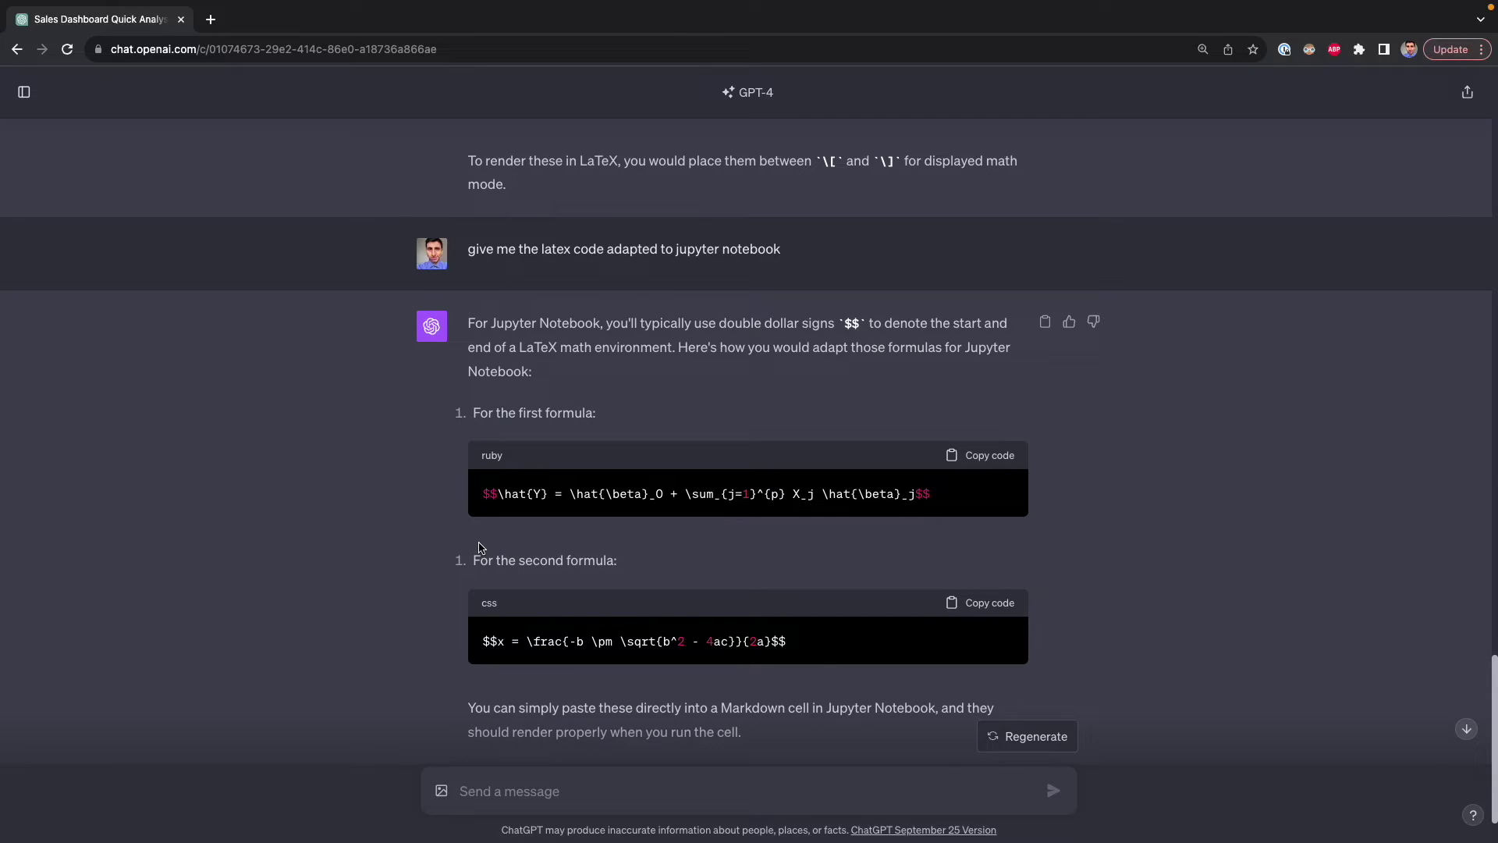
Step: Attach both hand-written formula images and send the formula-to-LaTeX request
{"action": "left_click", "coordinate": [441, 792]}
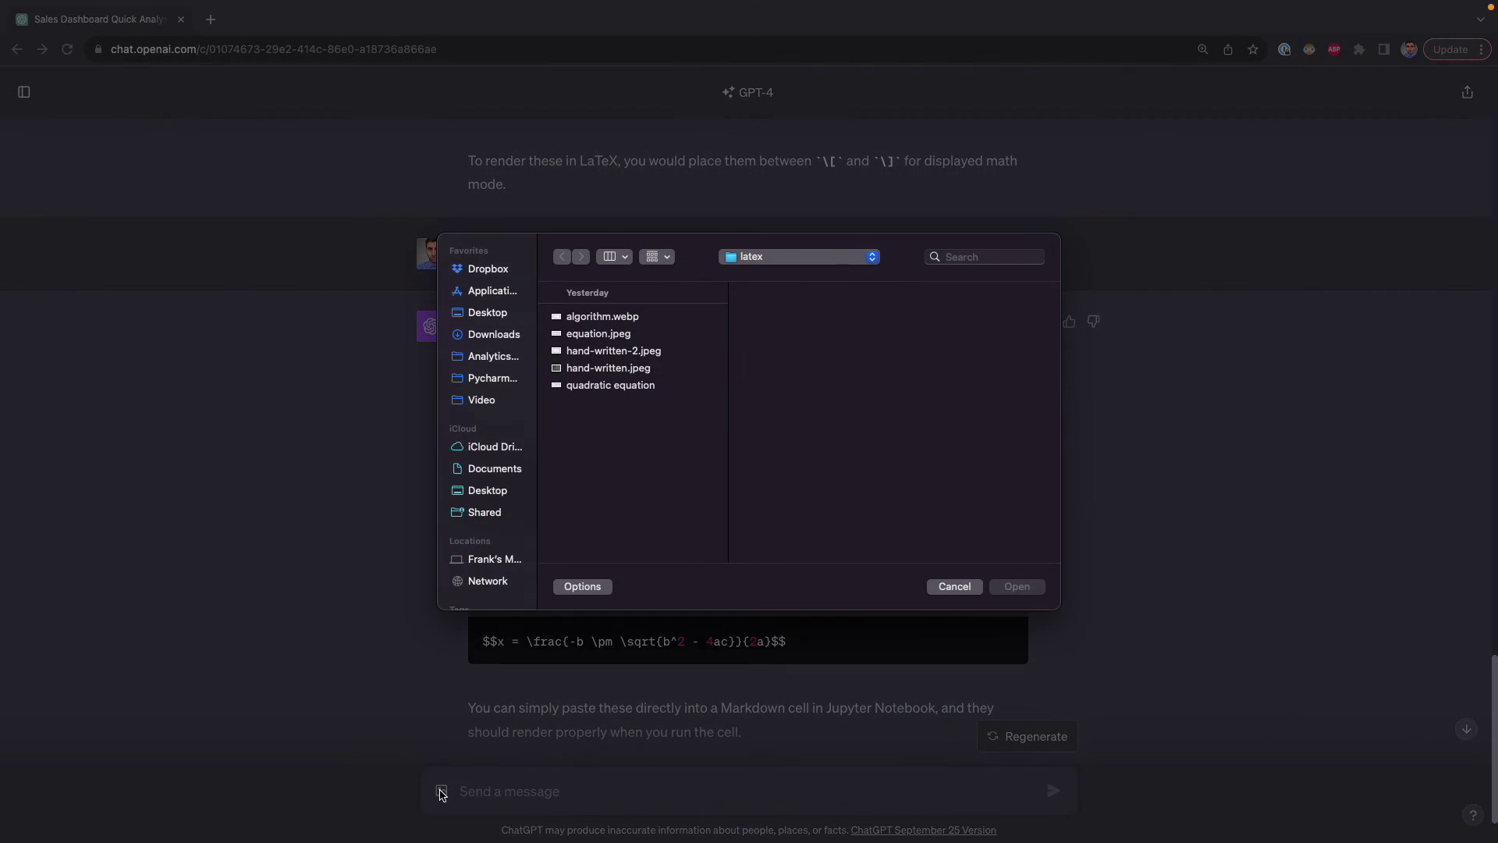
{"action": "left_click", "coordinate": [644, 369]}
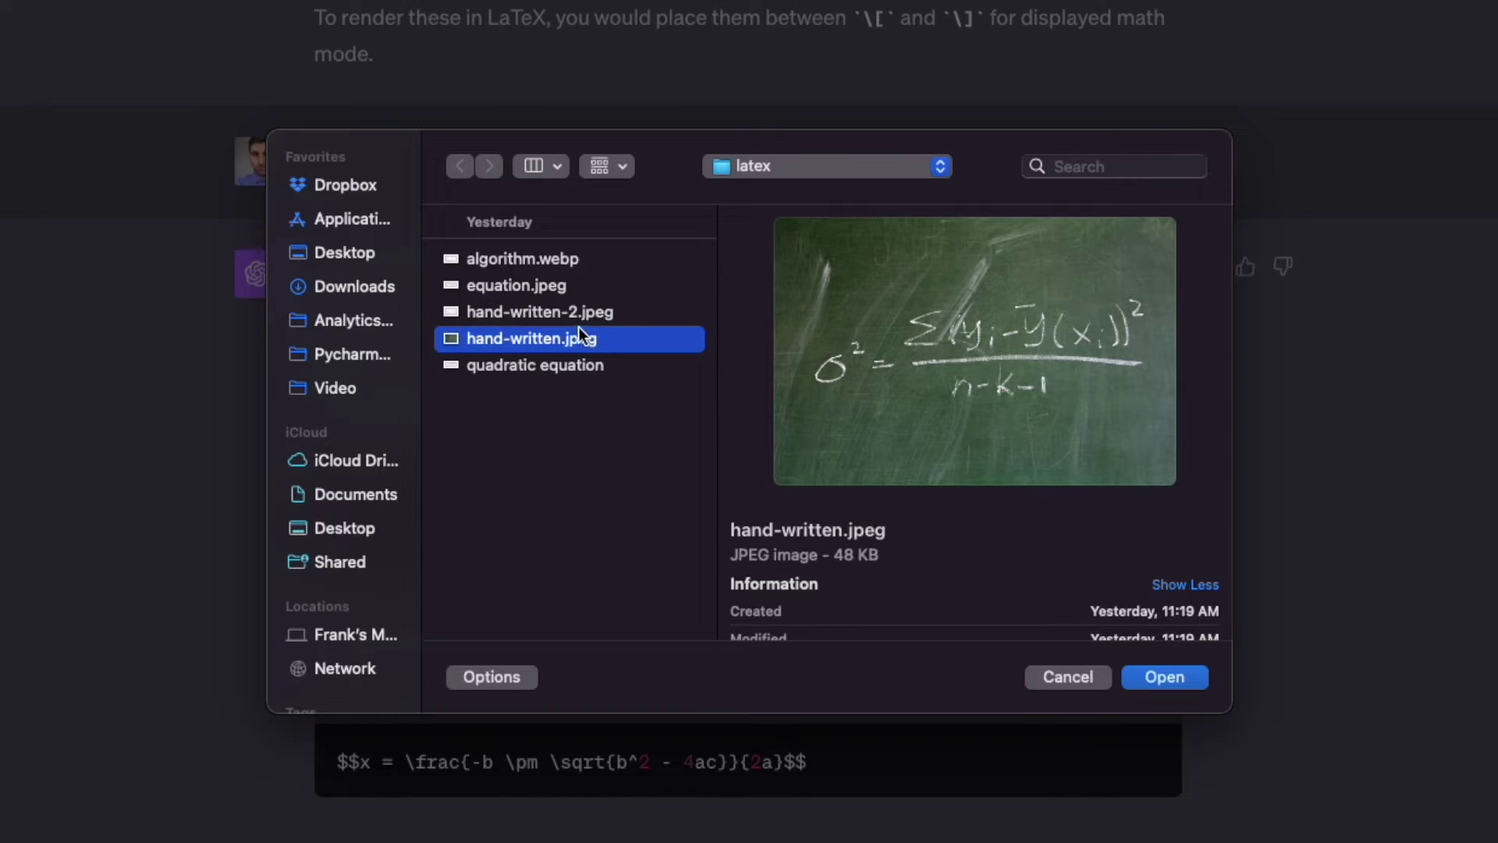
{"action": "left_click", "coordinate": [566, 311], "text": "shift"}
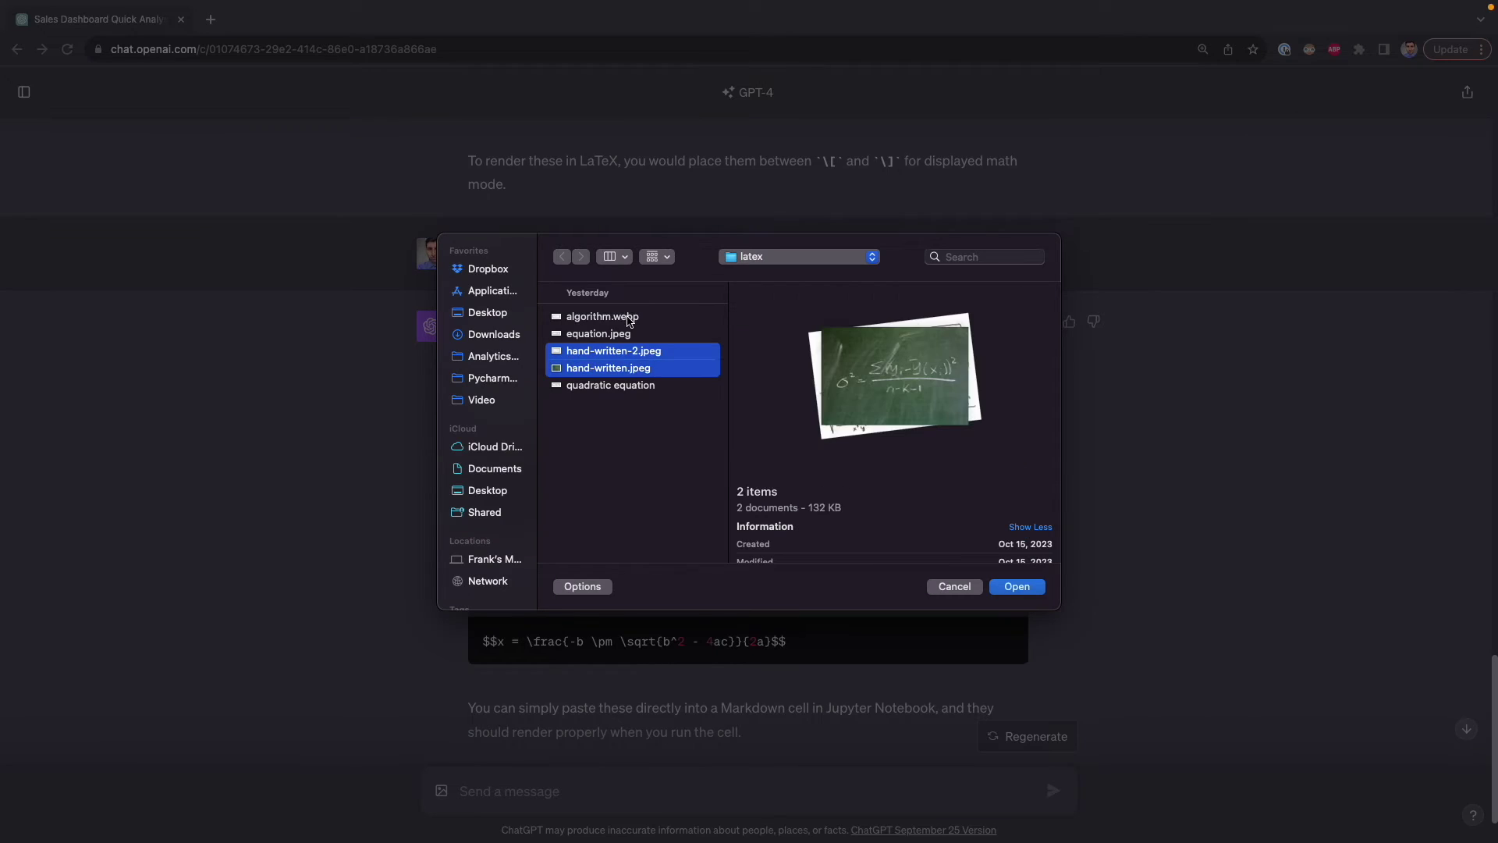
{"action": "key", "text": "Return"}
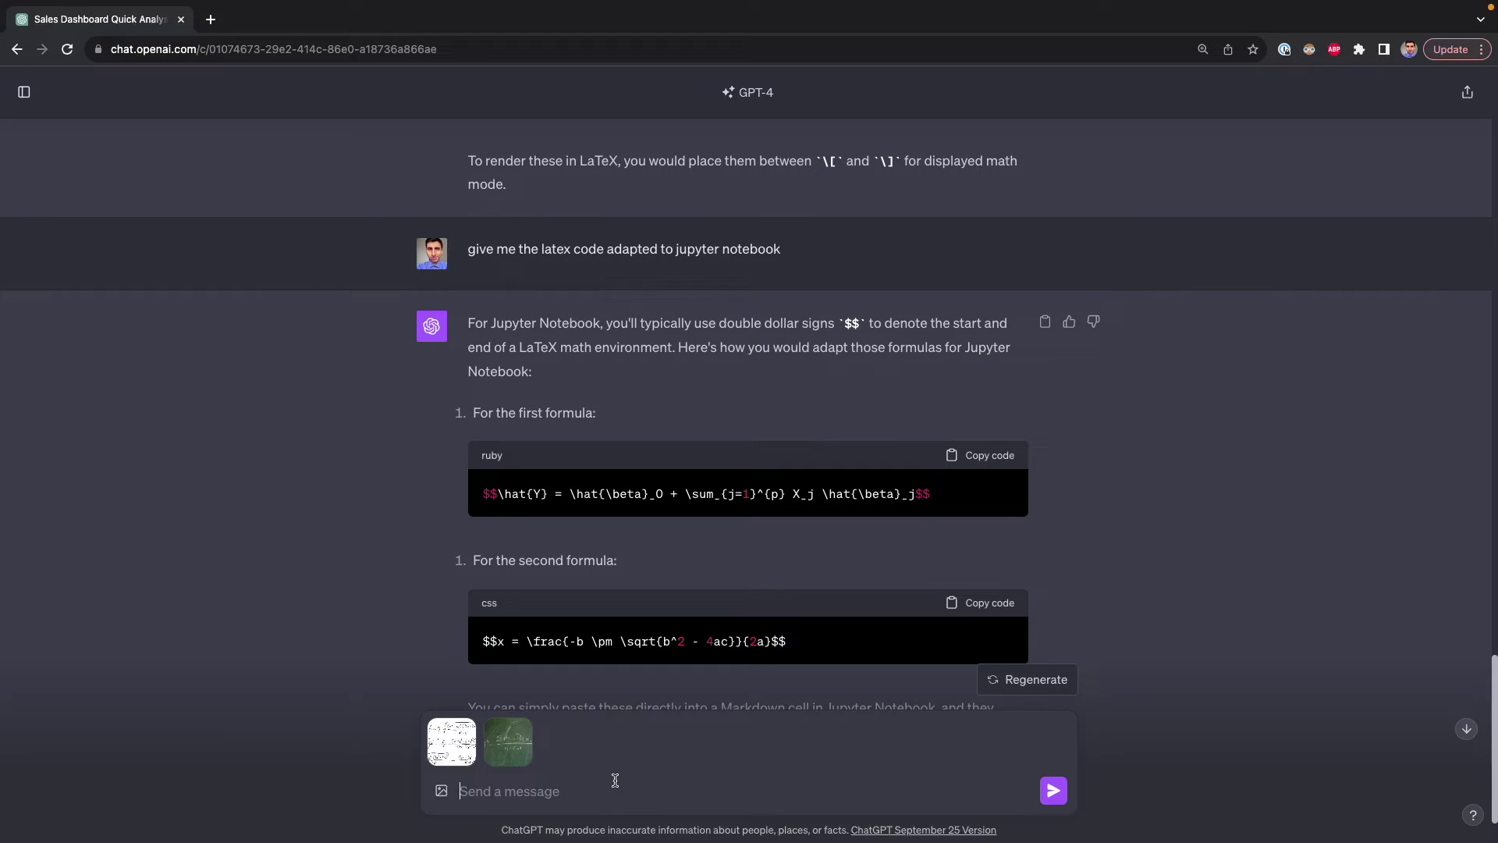
{"action": "type", "text": "Translate this math formula to latex and adapt it to jupyter notebook"}
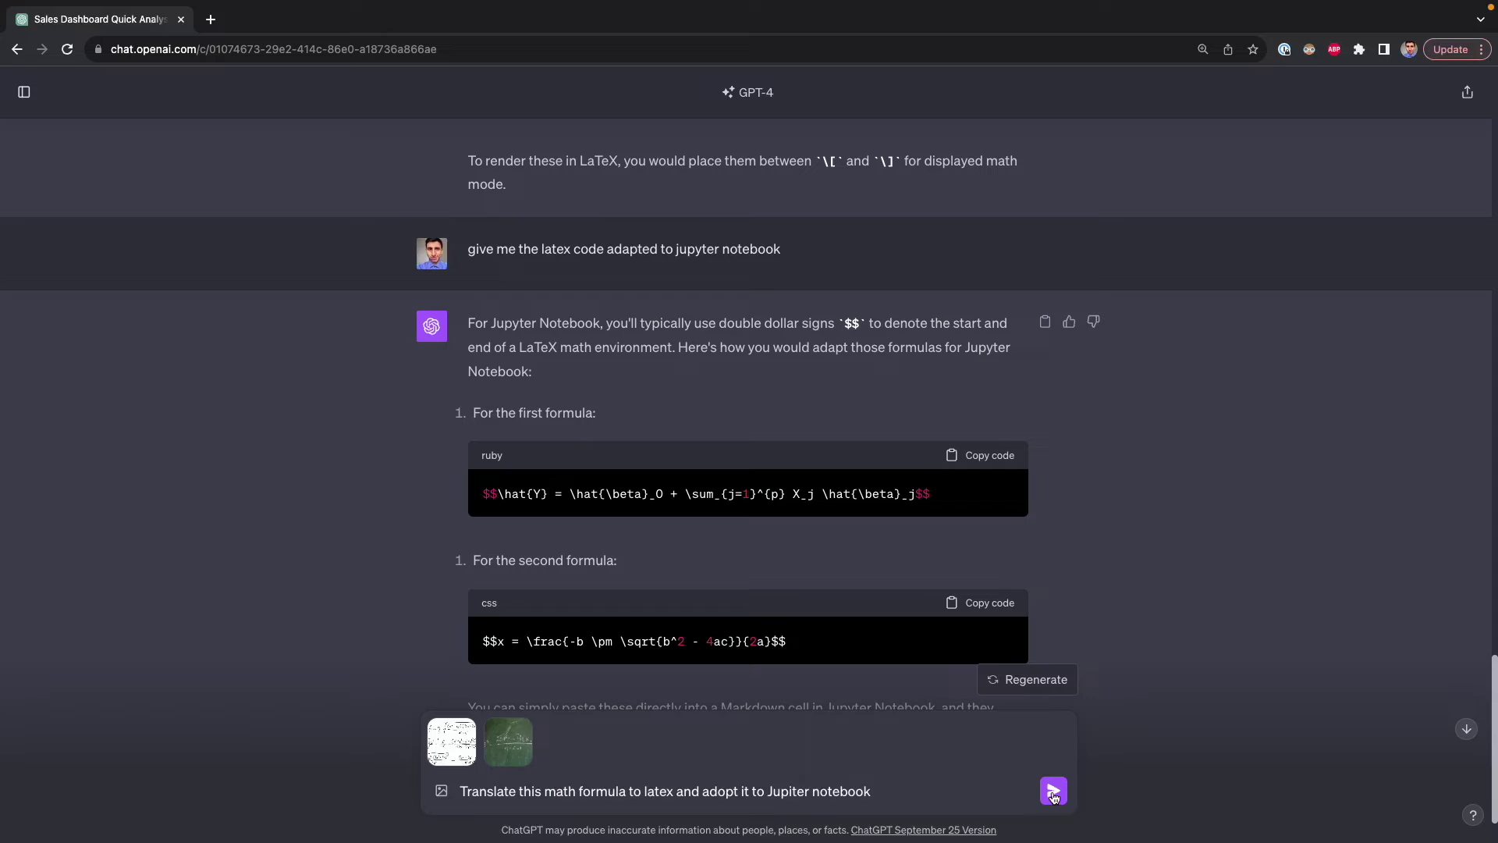
{"action": "left_click", "coordinate": [1053, 790]}
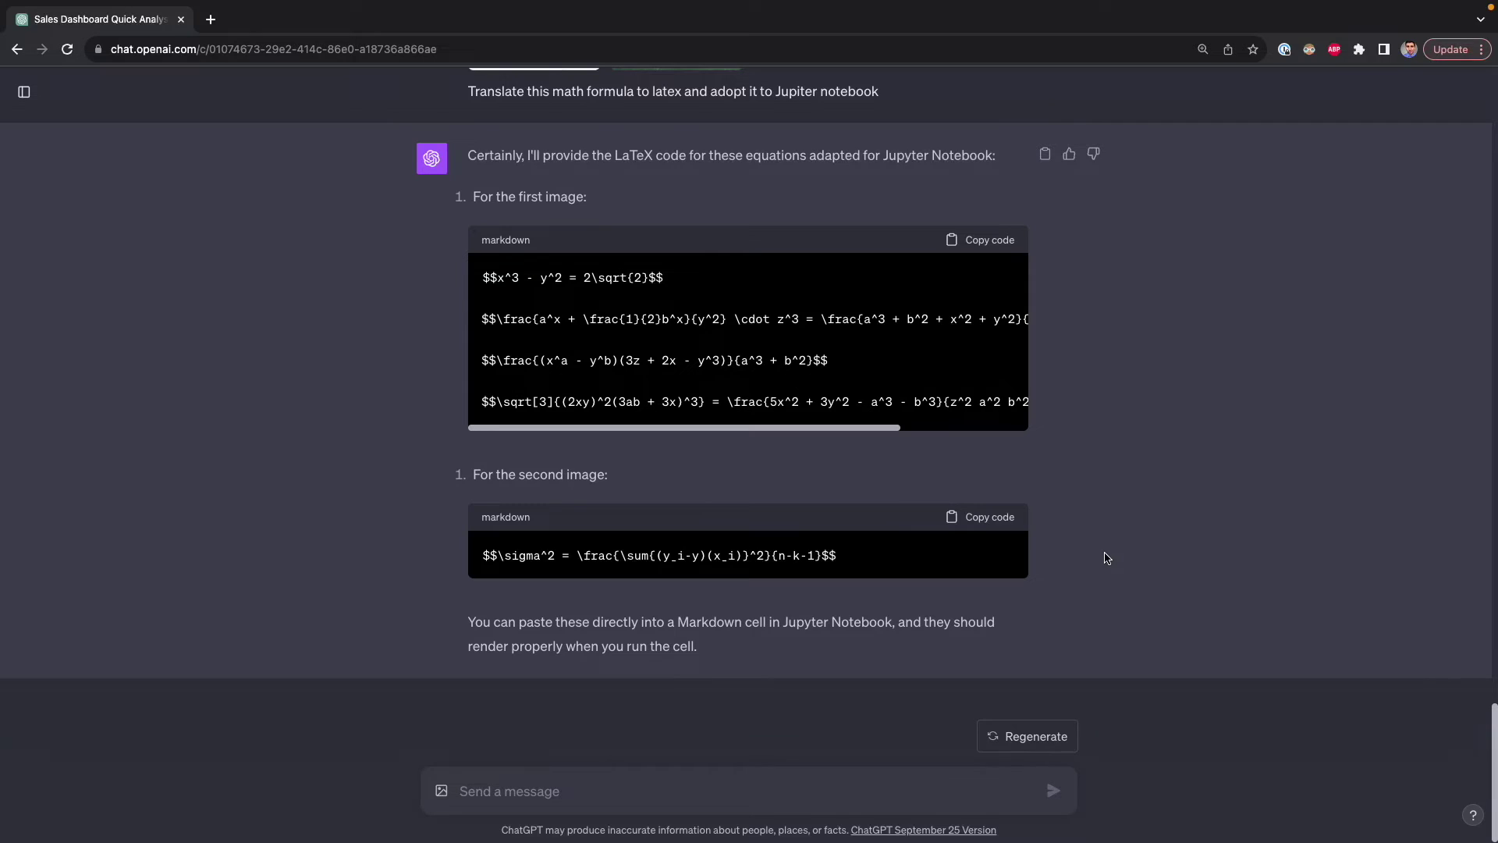
{"action": "scroll", "coordinate": [1106, 557], "scroll_direction": "up", "scroll_amount": 3}
Step: Copy the first image's LaTeX and render its four equations in a new Markdown cell
{"action": "left_click", "coordinate": [987, 423]}
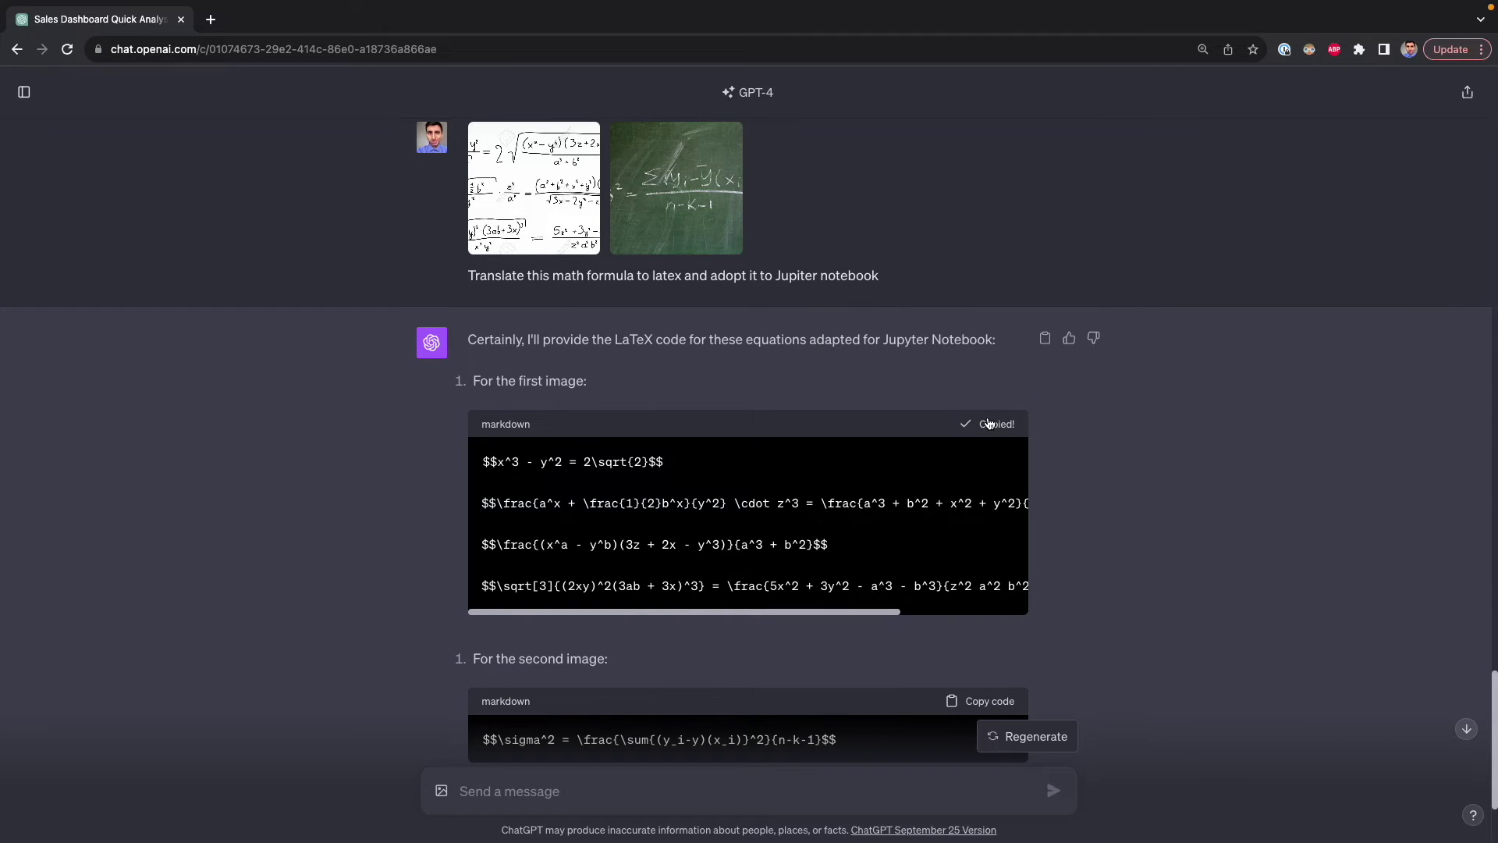
{"action": "key", "text": "ctrl+Right"}
{"action": "left_click", "coordinate": [342, 450]}
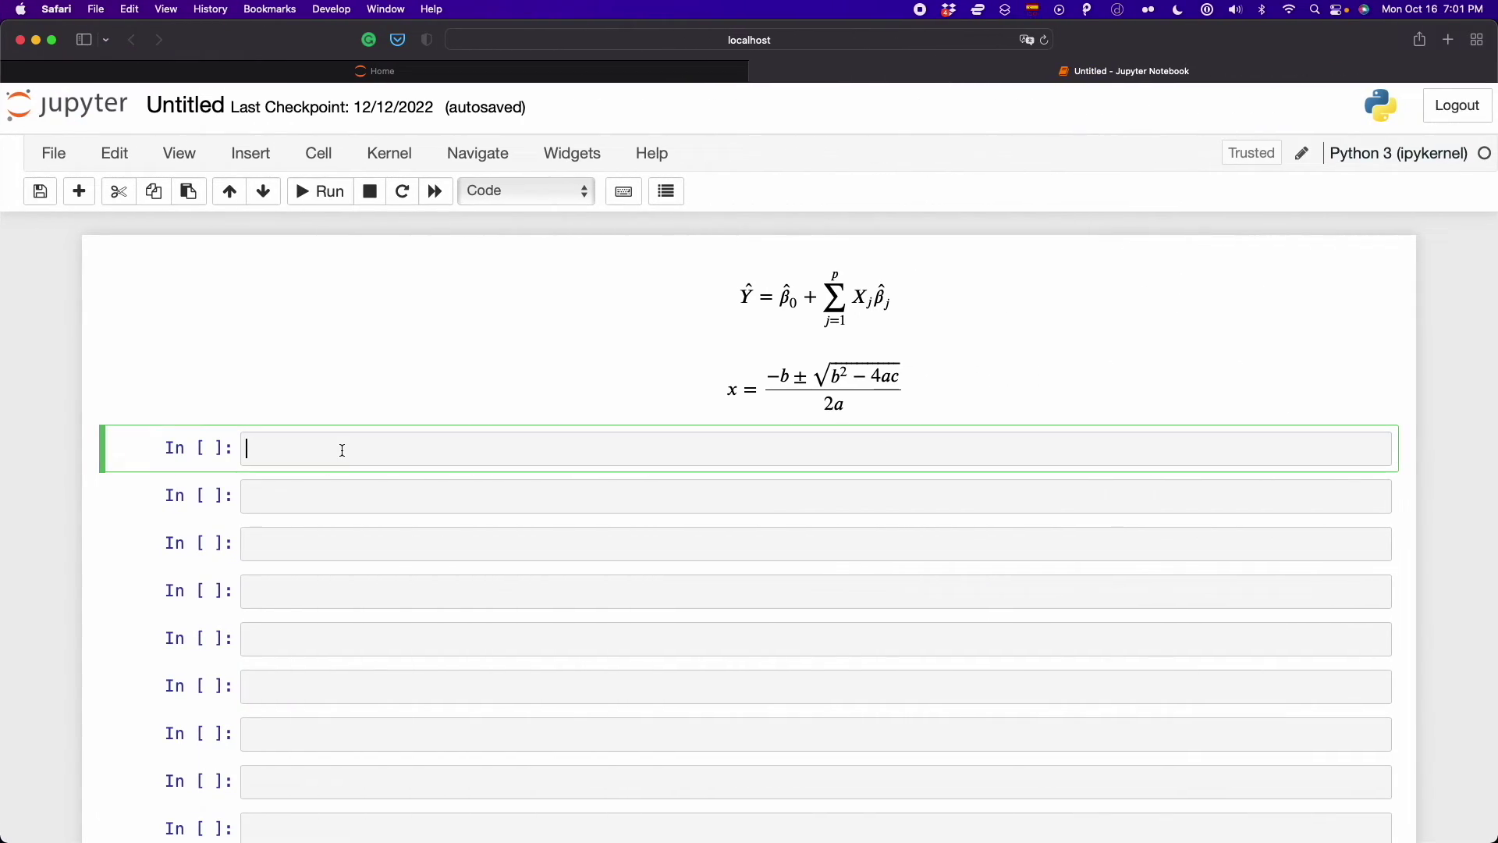
{"action": "key", "text": "ctrl+Return"}
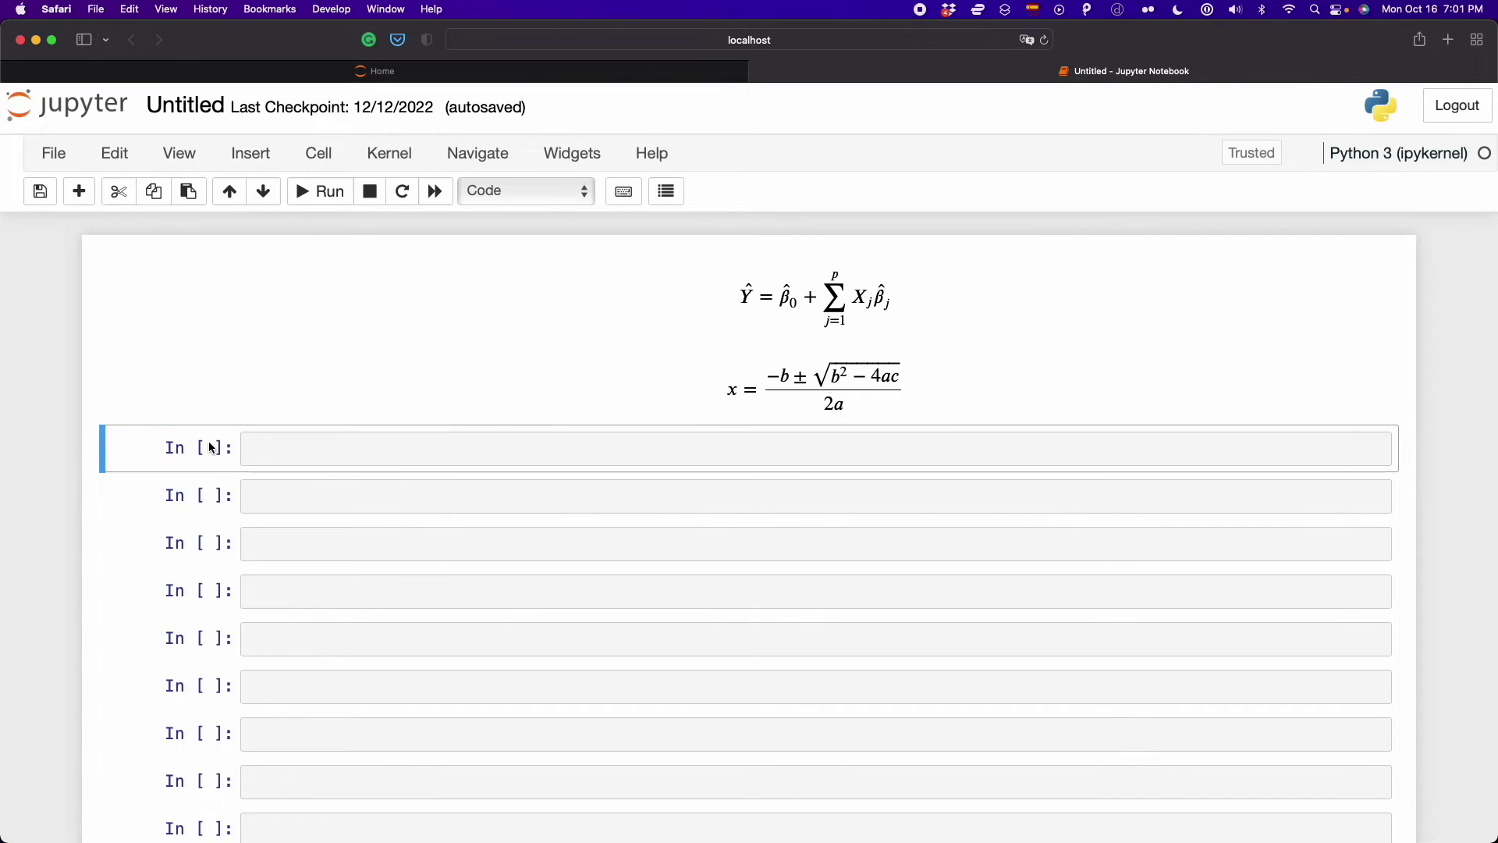
{"action": "key", "text": "m"}
{"action": "left_click", "coordinate": [267, 447]}
{"action": "key", "text": "super+v"}
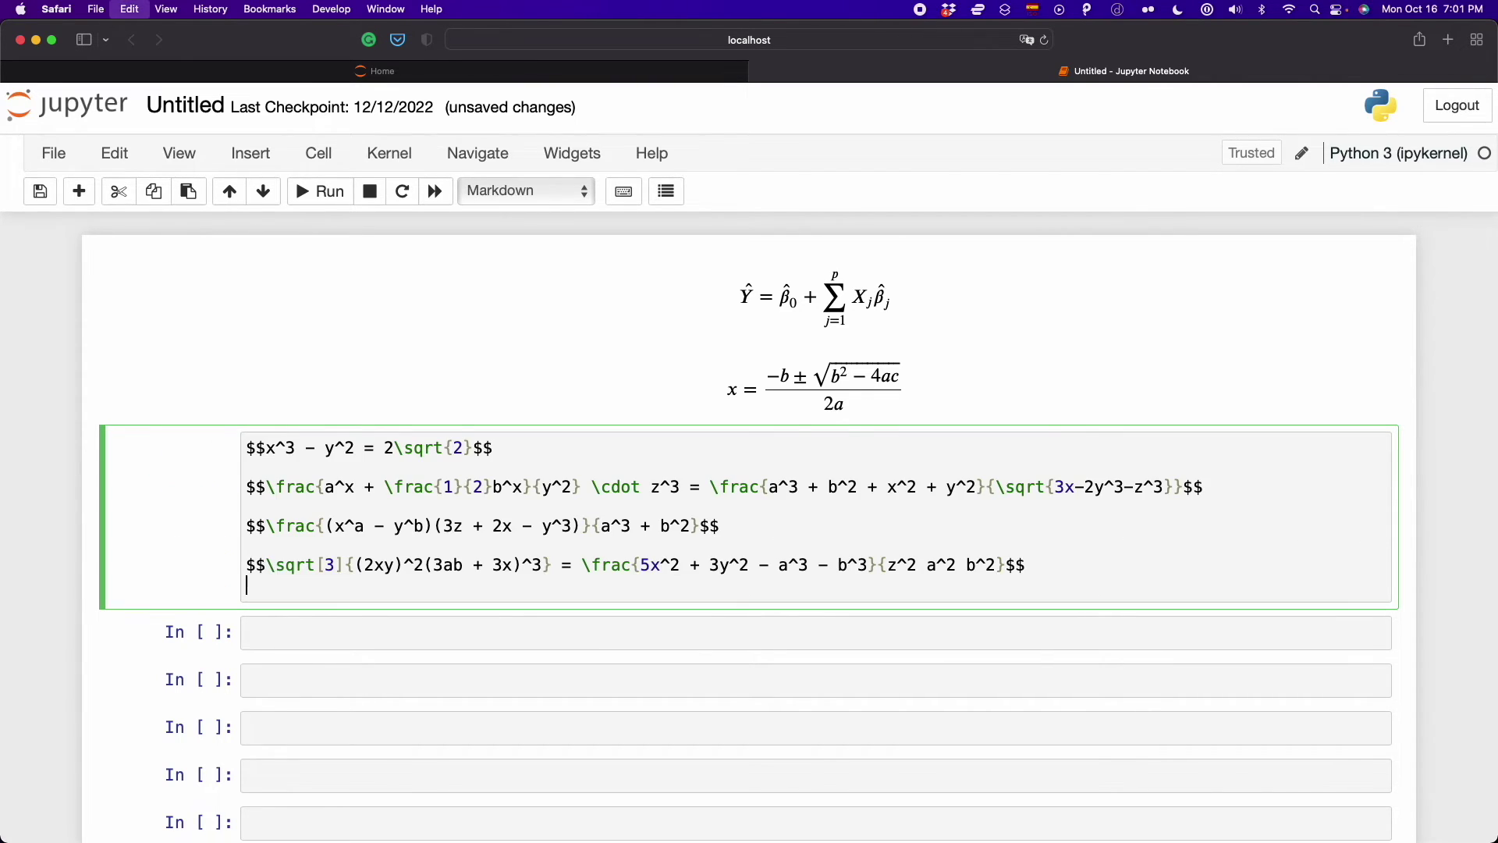
{"action": "key", "text": "shift+Return"}
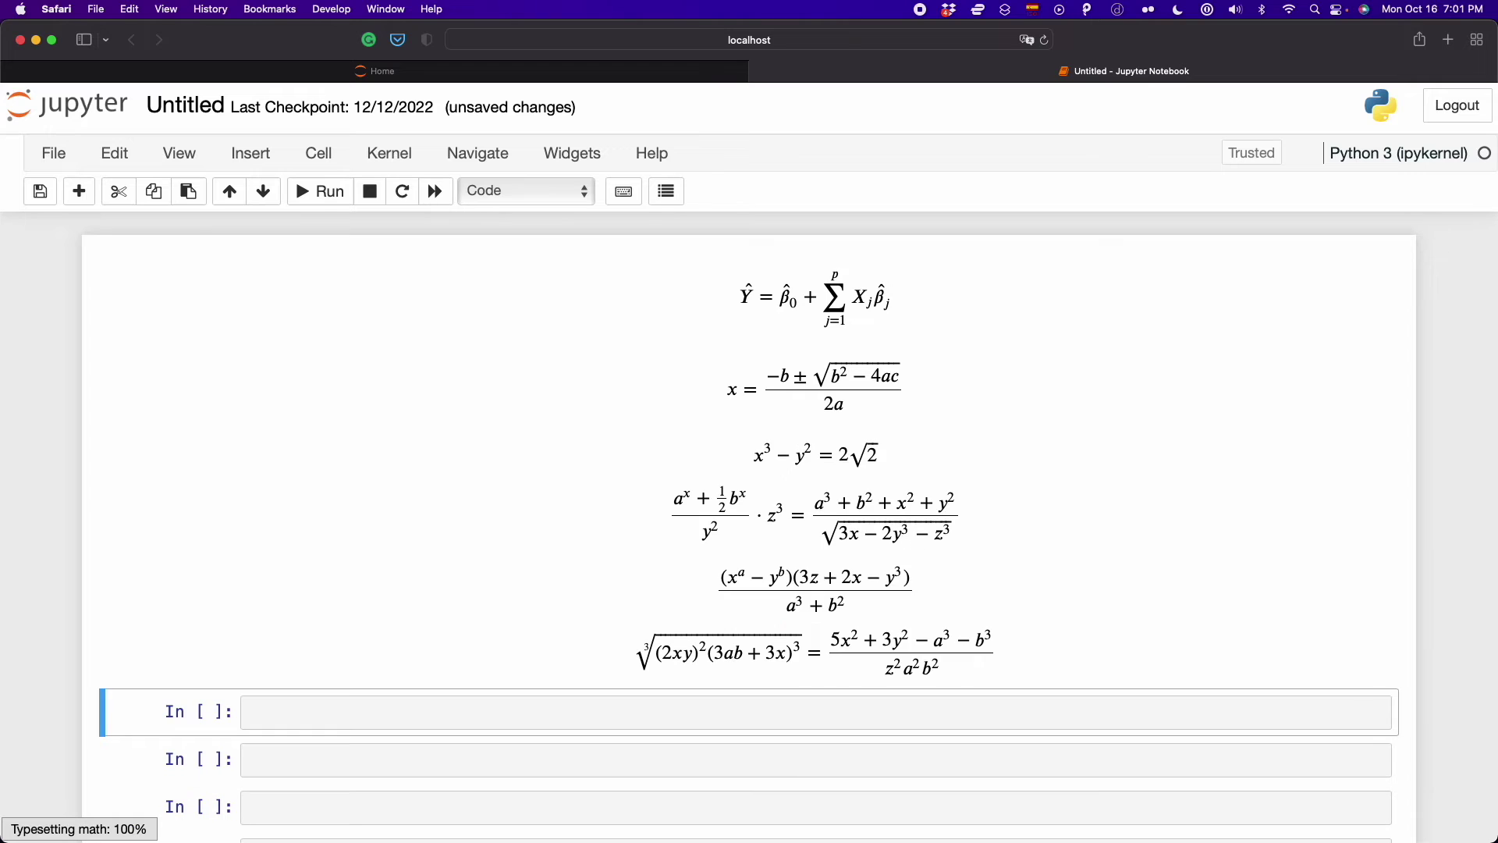
{"action": "left_click", "coordinate": [569, 521]}
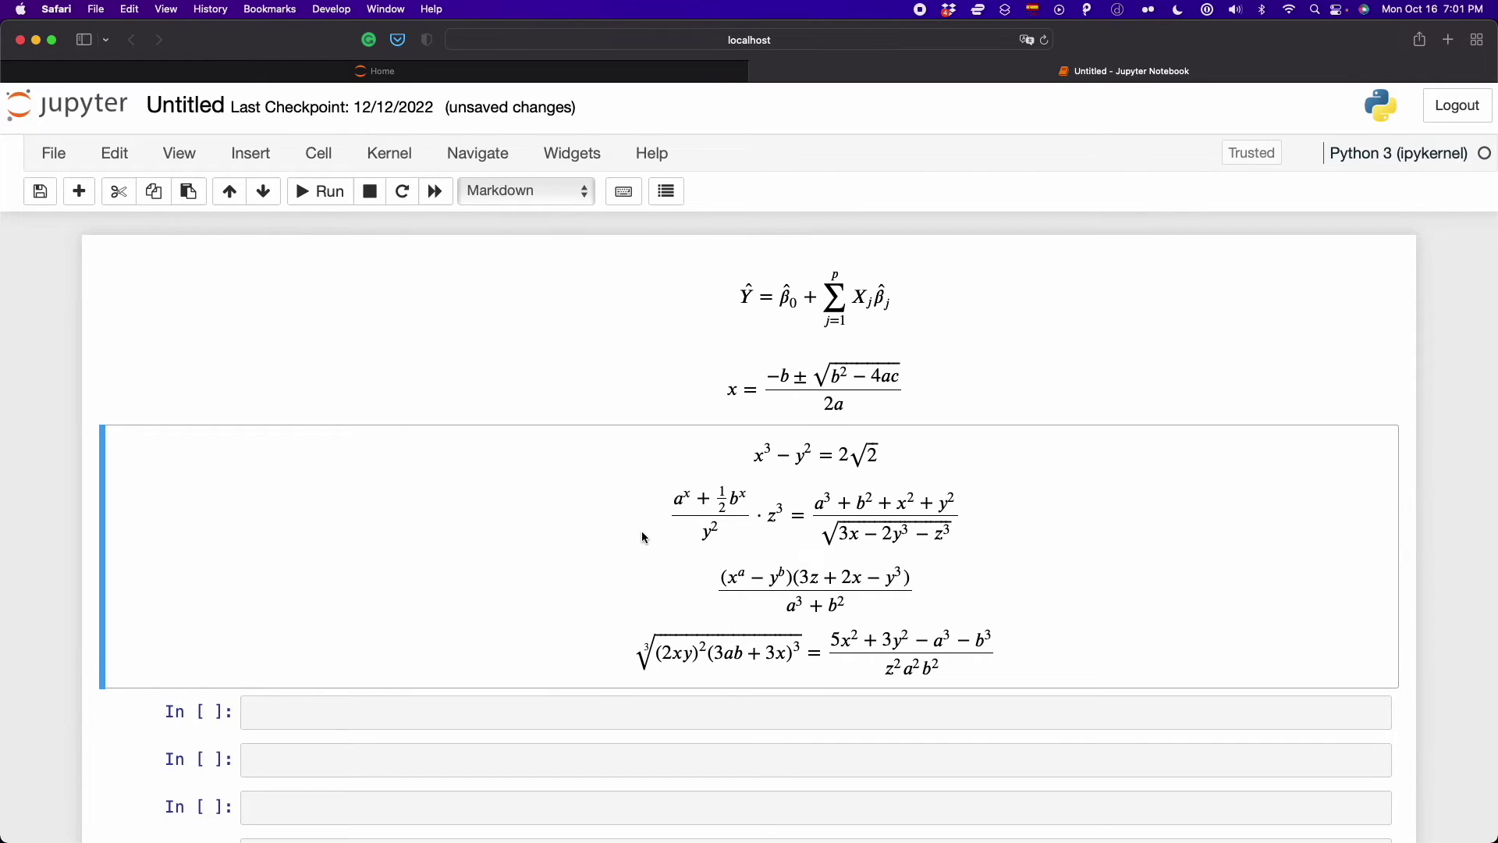
{"action": "key", "text": "ctrl+Left"}
Step: Scroll to the end of ChatGPT's σ² LaTeX reply
{"action": "scroll", "coordinate": [1148, 582], "scroll_direction": "down", "scroll_amount": 2}
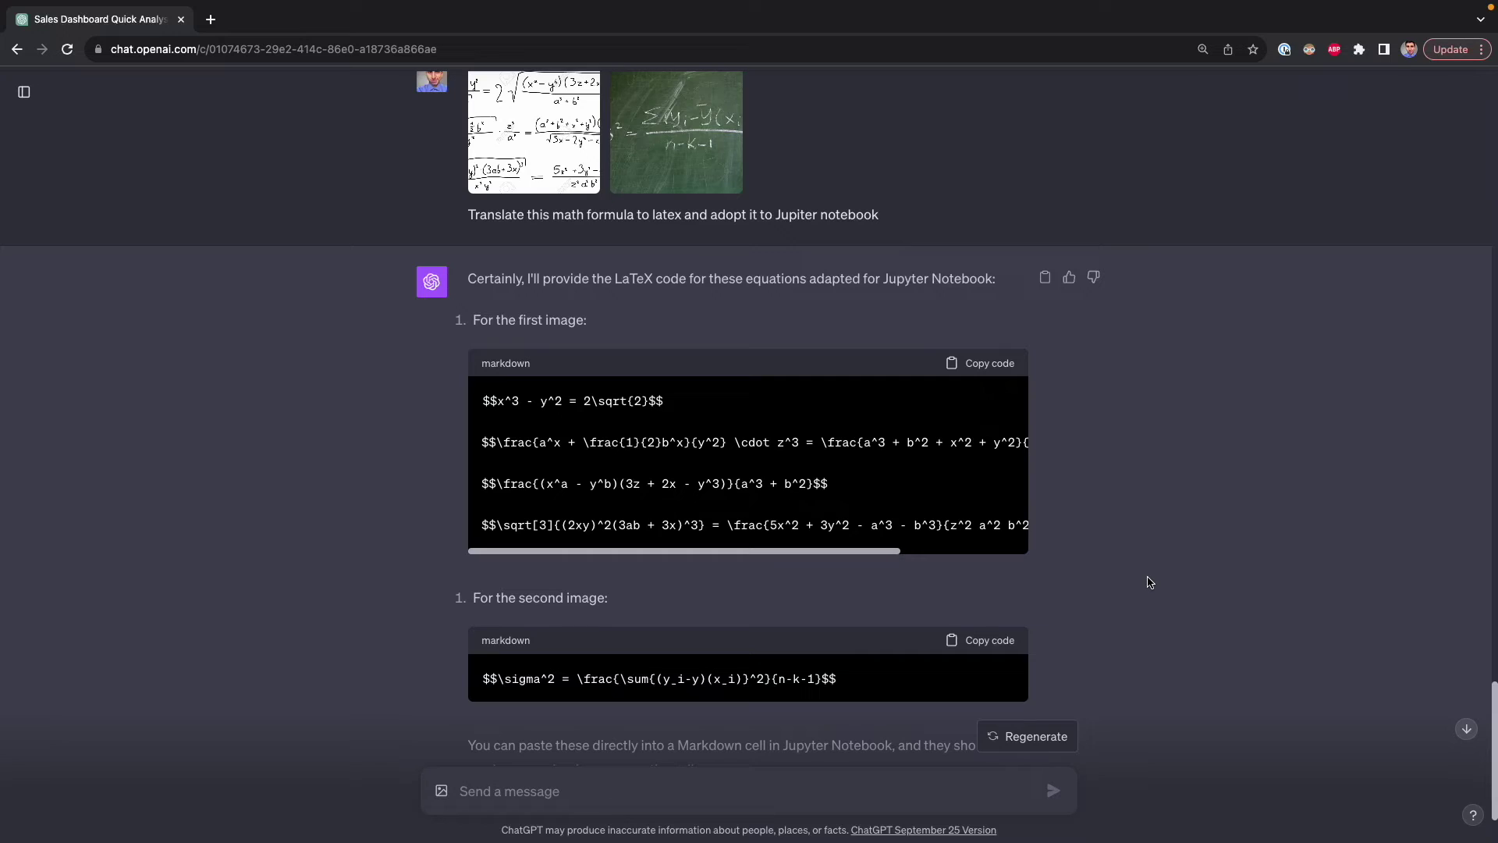
{"action": "scroll", "coordinate": [1148, 582], "scroll_direction": "down", "scroll_amount": 2}
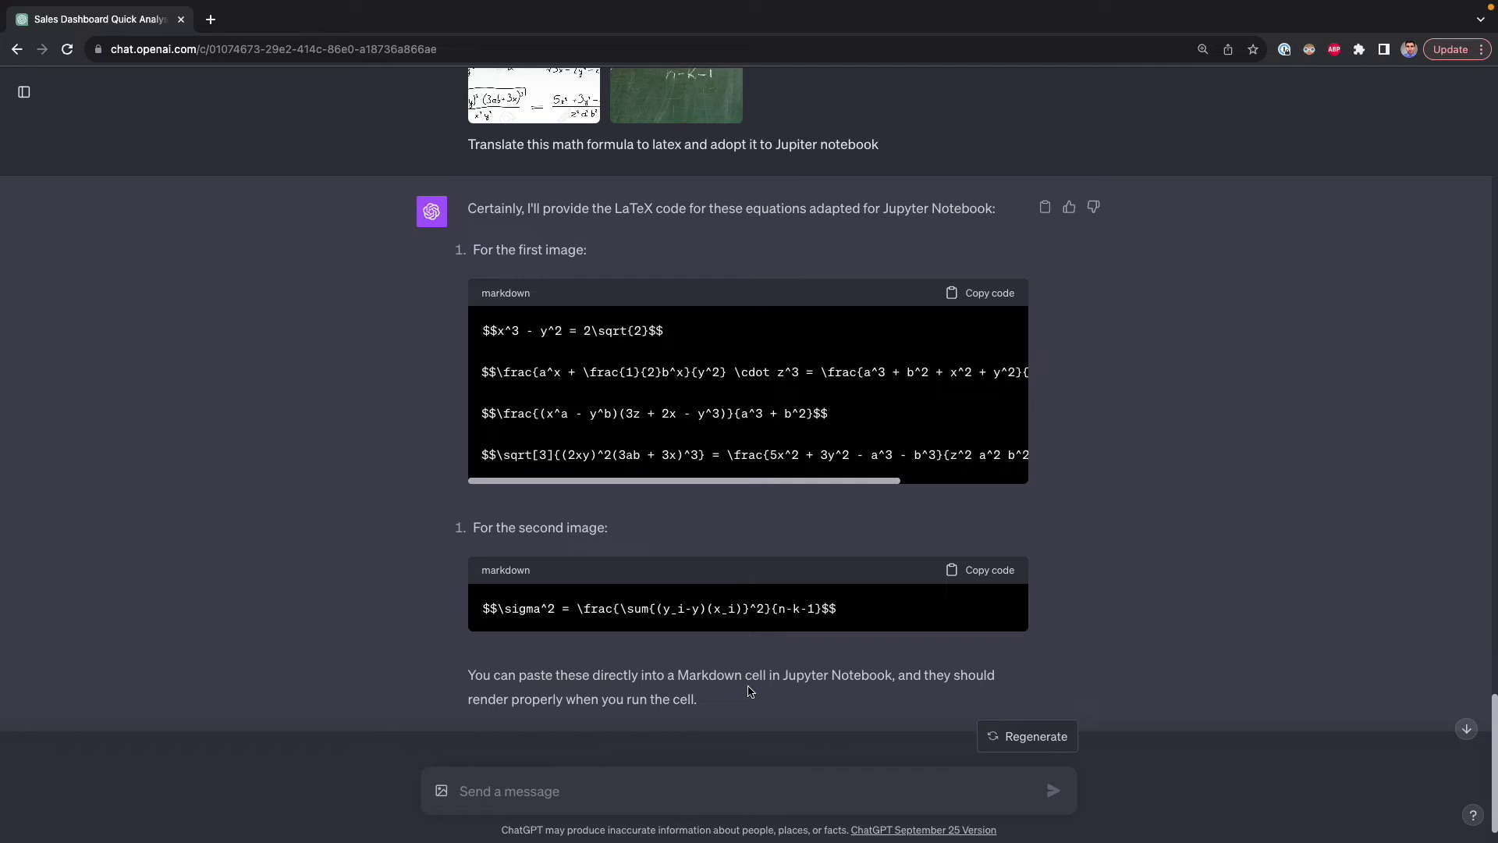
Step: Attach heatmap-mario-2.png from Video > ChatGPT Vision > data analysis to a new ChatGPT message
{"action": "left_click", "coordinate": [441, 791]}
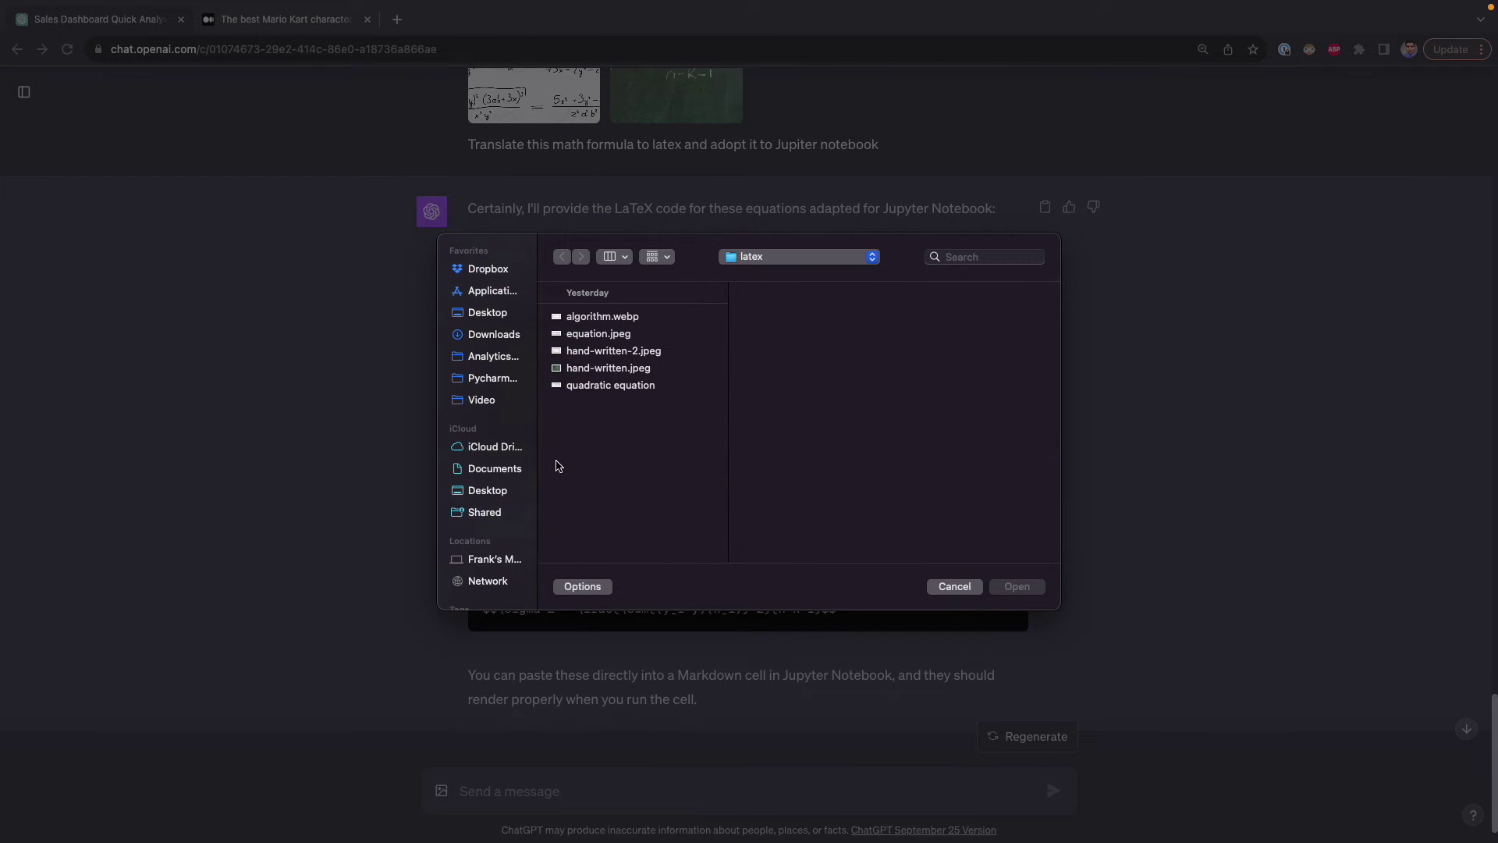
{"action": "left_click", "coordinate": [491, 402]}
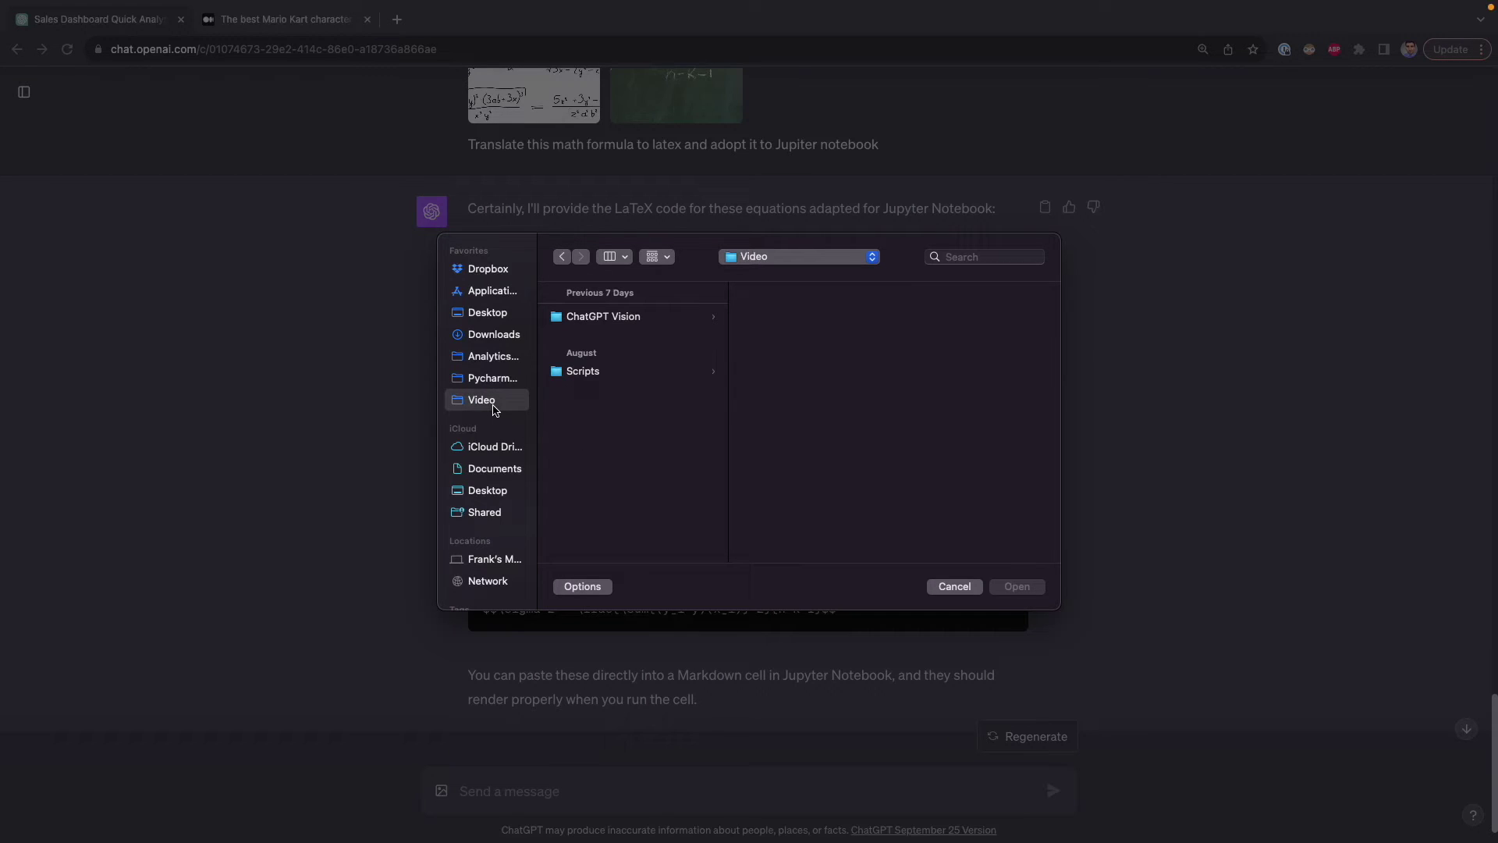
{"action": "left_click", "coordinate": [672, 315]}
{"action": "left_click", "coordinate": [757, 316]}
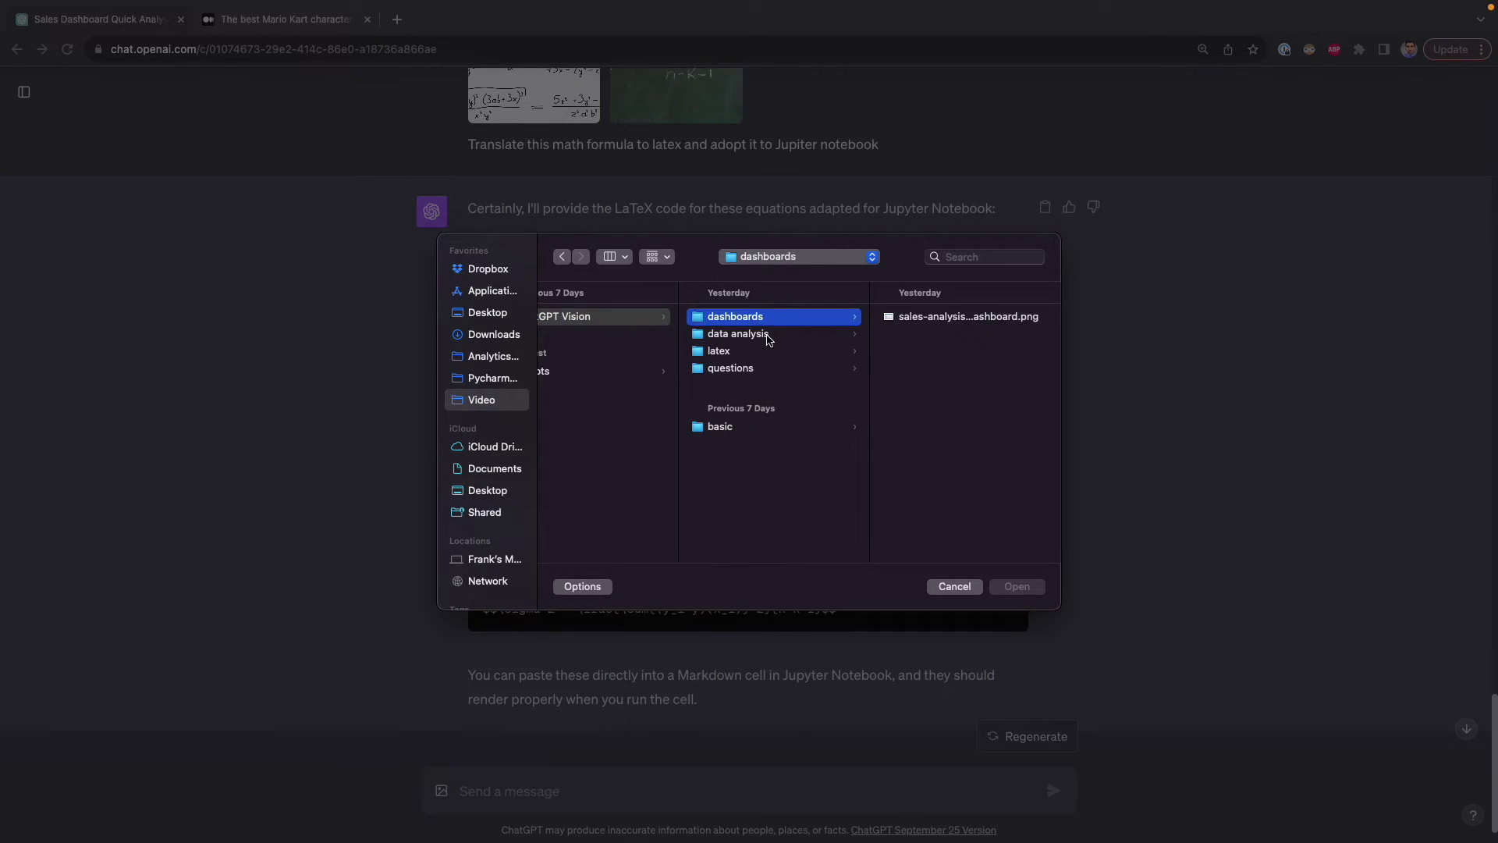
{"action": "left_click", "coordinate": [768, 336]}
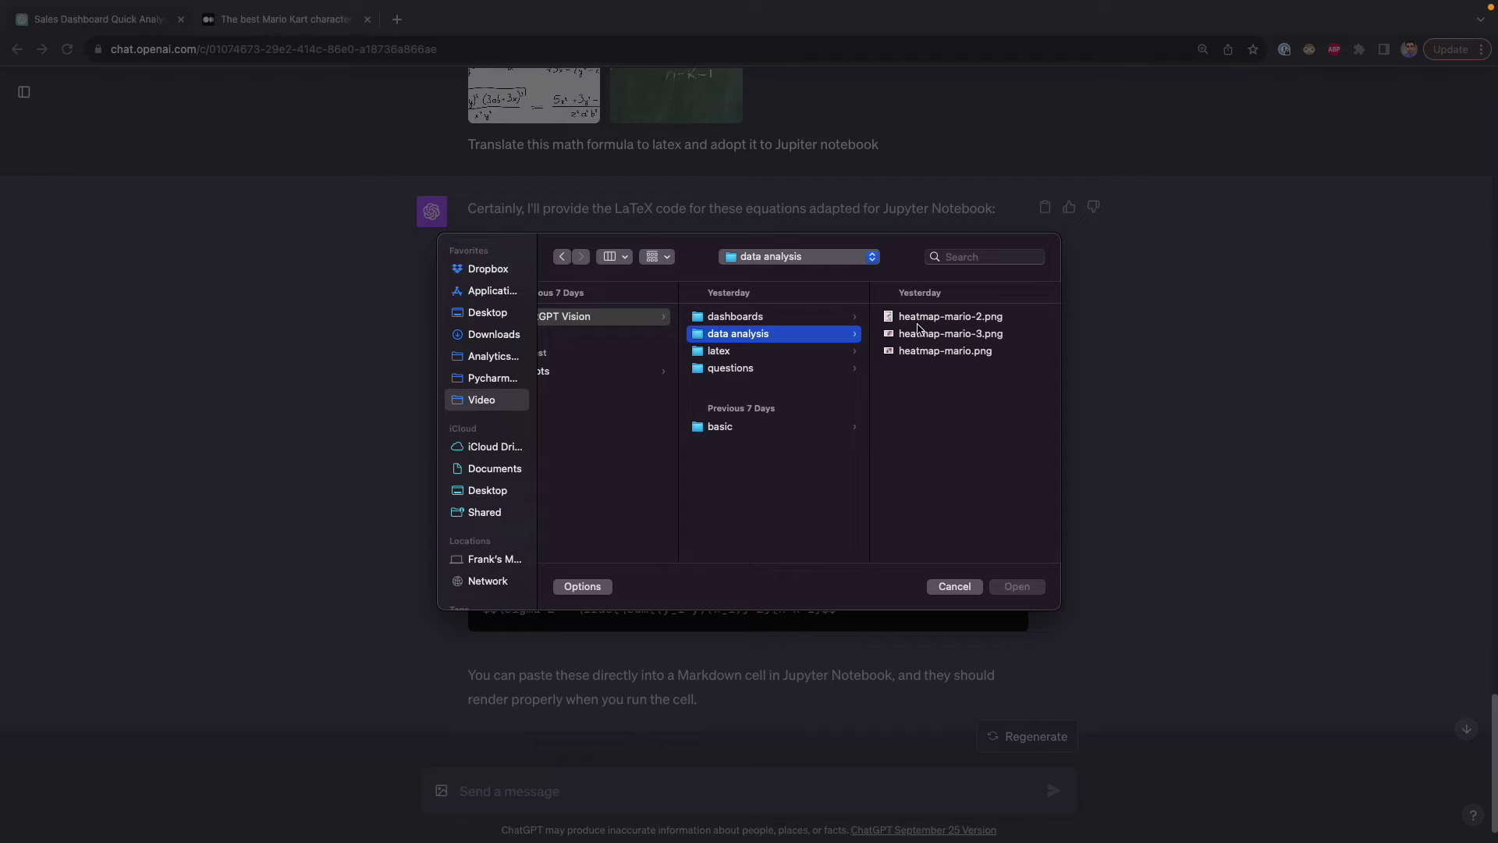
{"action": "left_click", "coordinate": [927, 324]}
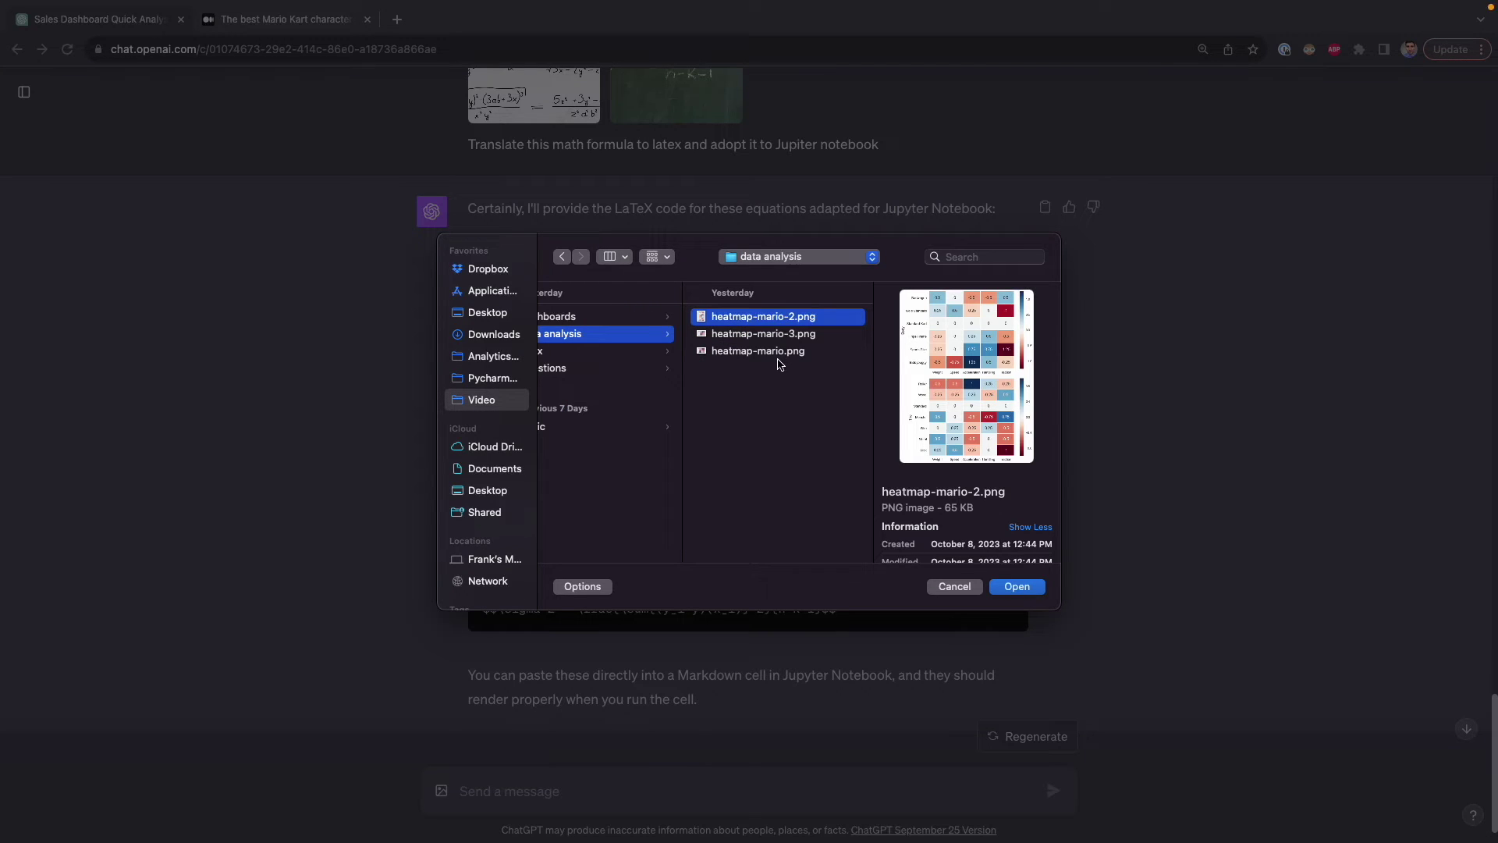
{"action": "left_click", "coordinate": [782, 352]}
{"action": "left_click", "coordinate": [788, 318]}
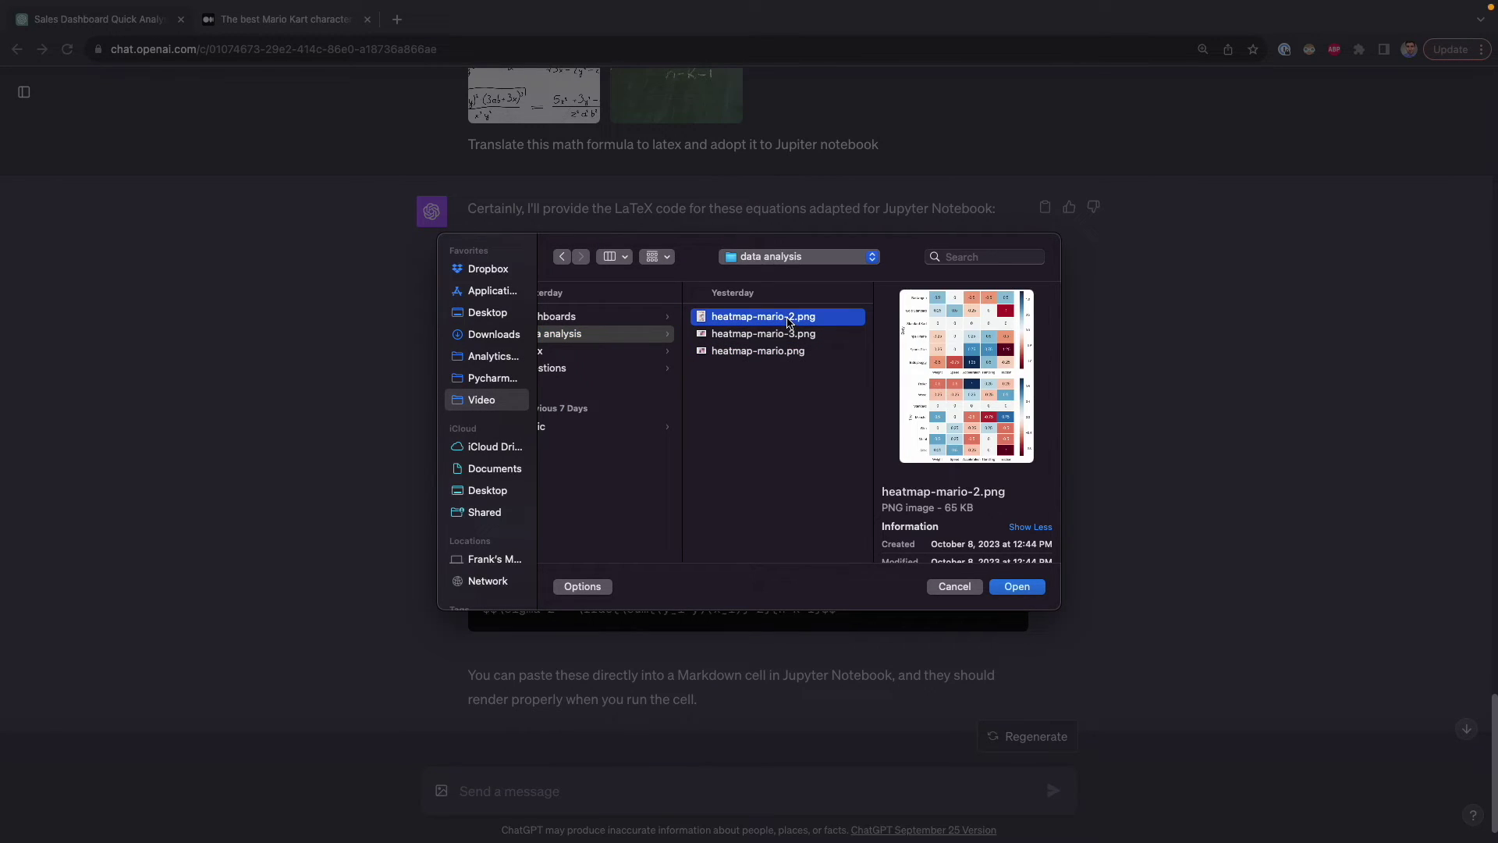
{"action": "double_click", "coordinate": [788, 318]}
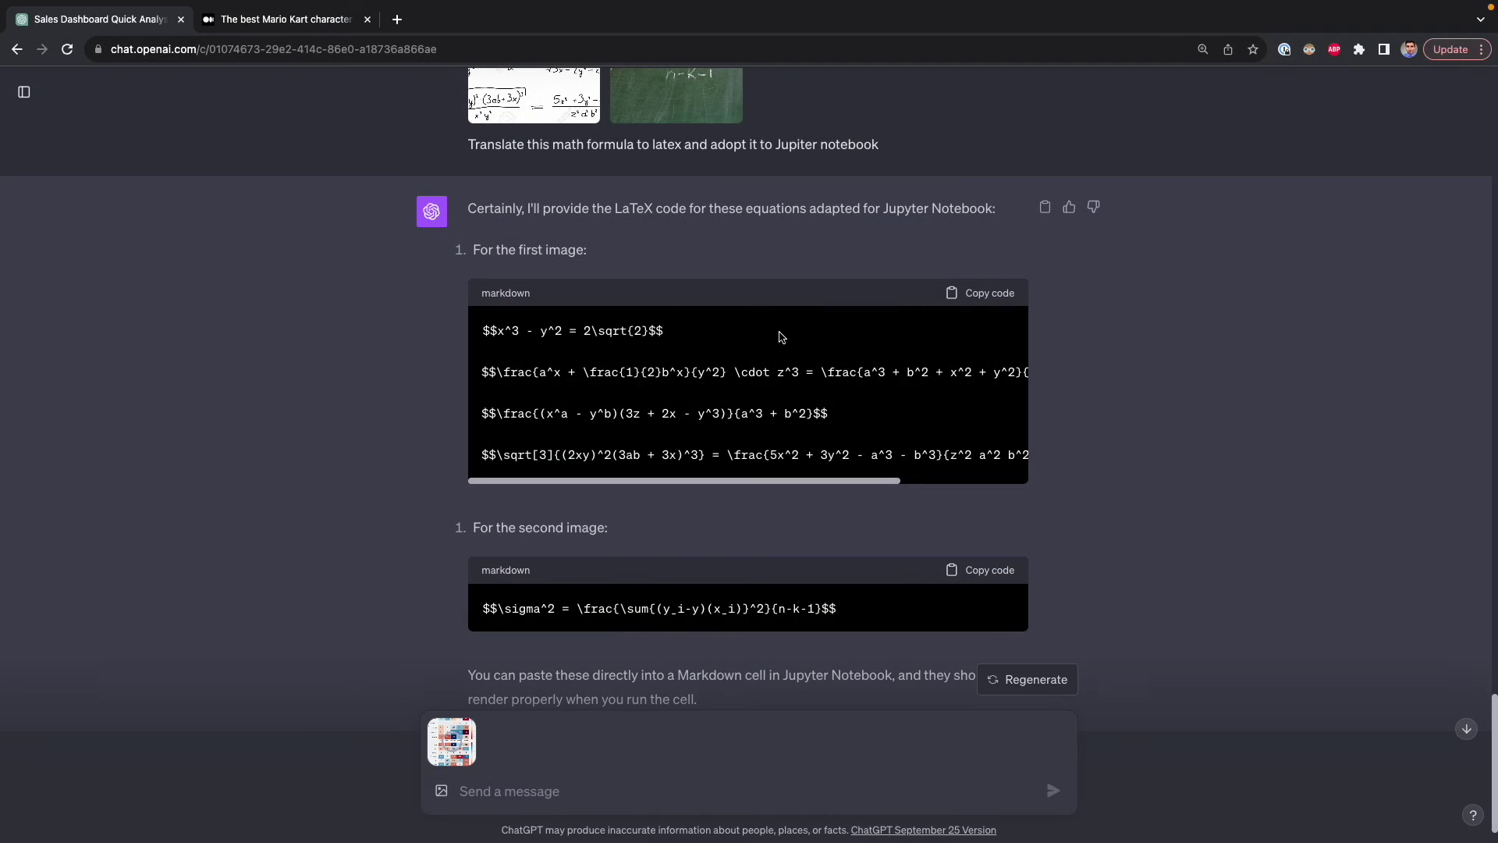
{"action": "left_click", "coordinate": [273, 27]}
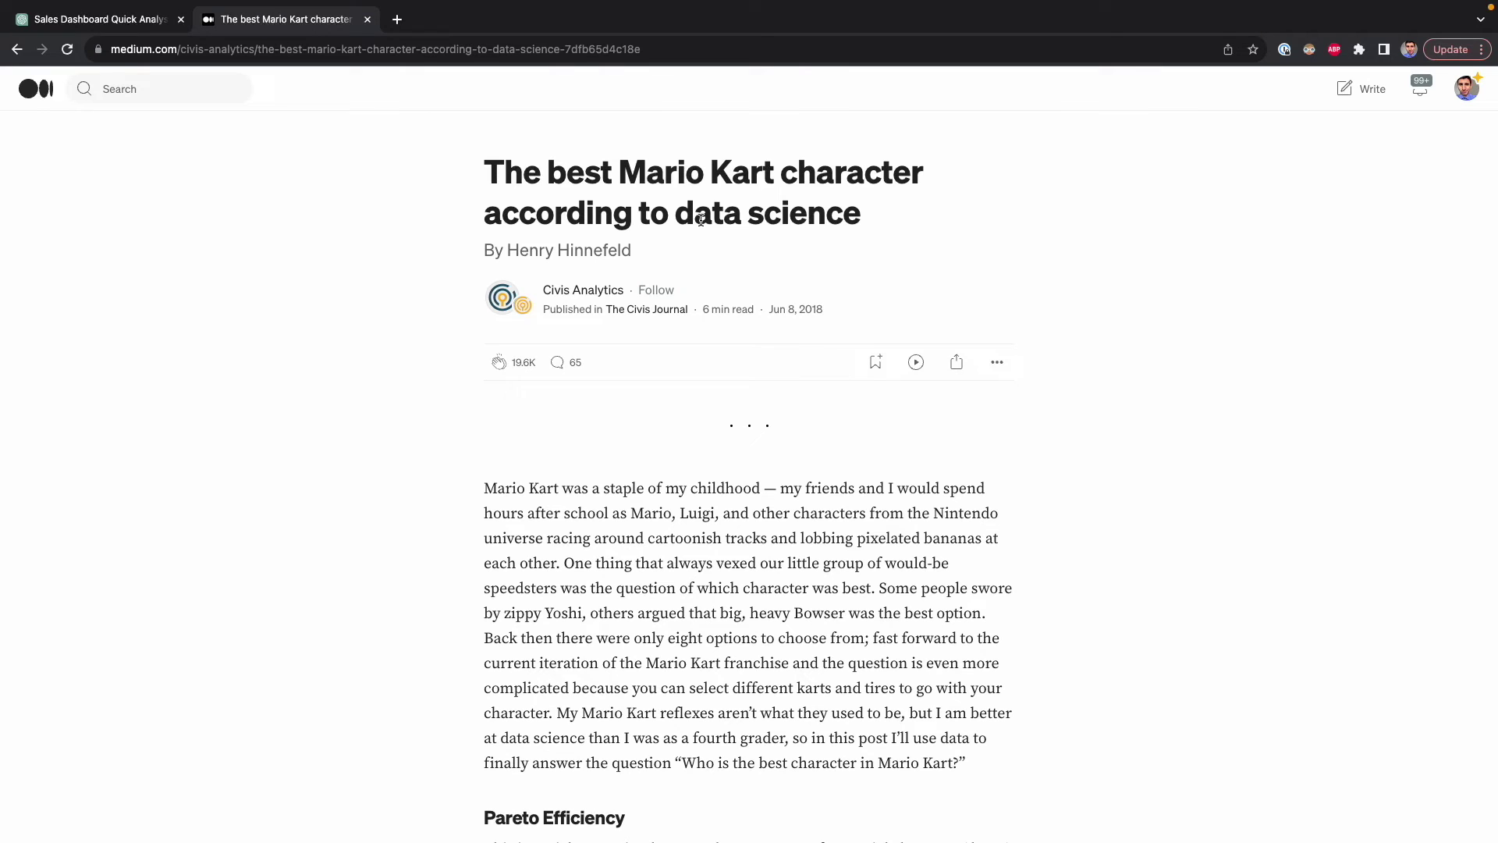
Step: Scroll the Medium Mario Kart article to its Body and Tire stat heatmaps
{"action": "scroll", "coordinate": [409, 512], "scroll_direction": "down", "scroll_amount": 20}
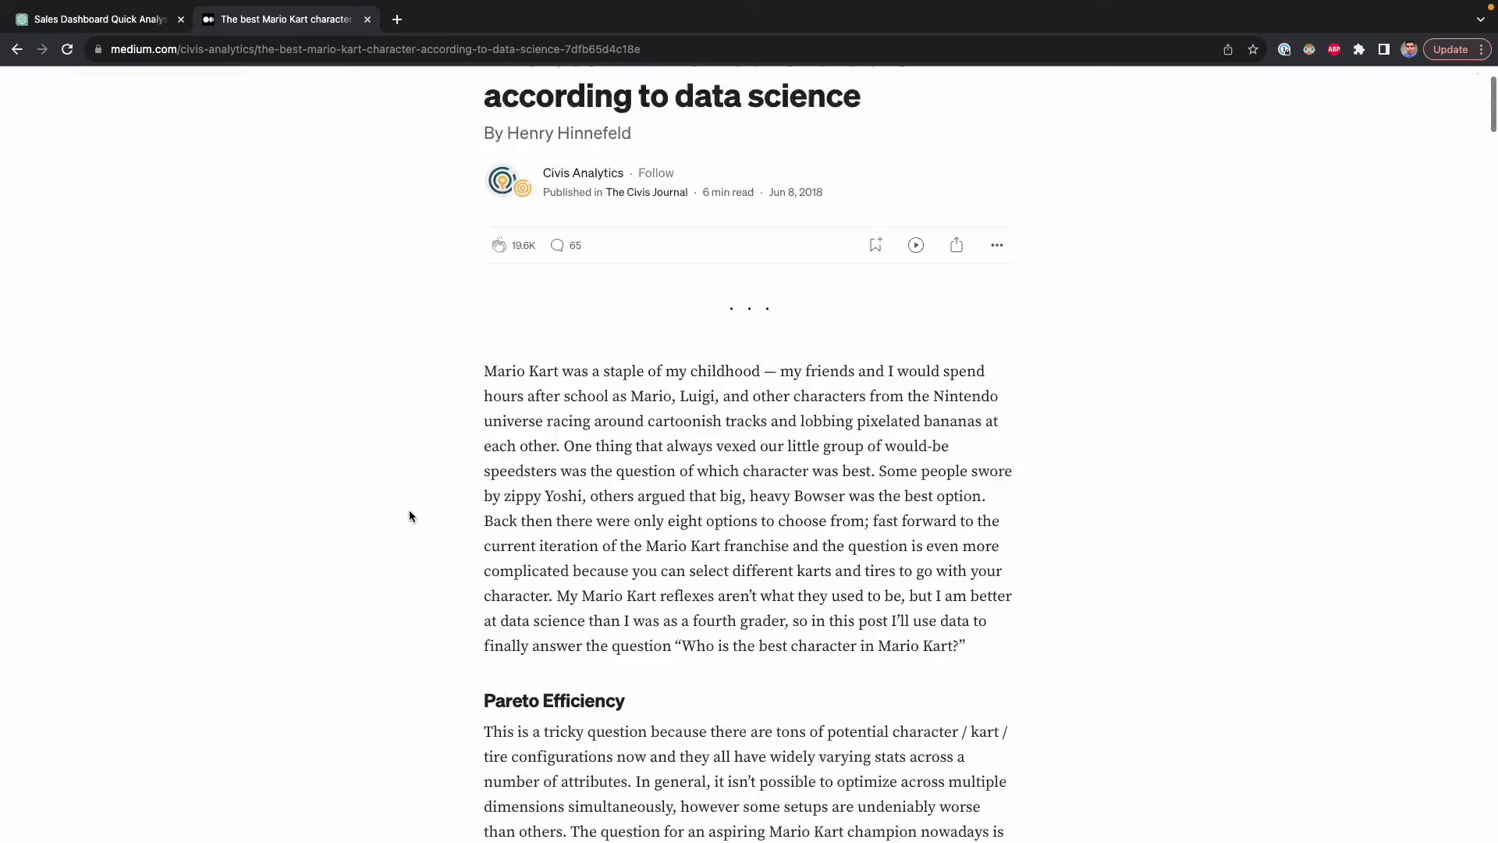
{"action": "scroll", "coordinate": [409, 515], "scroll_direction": "up", "scroll_amount": 10}
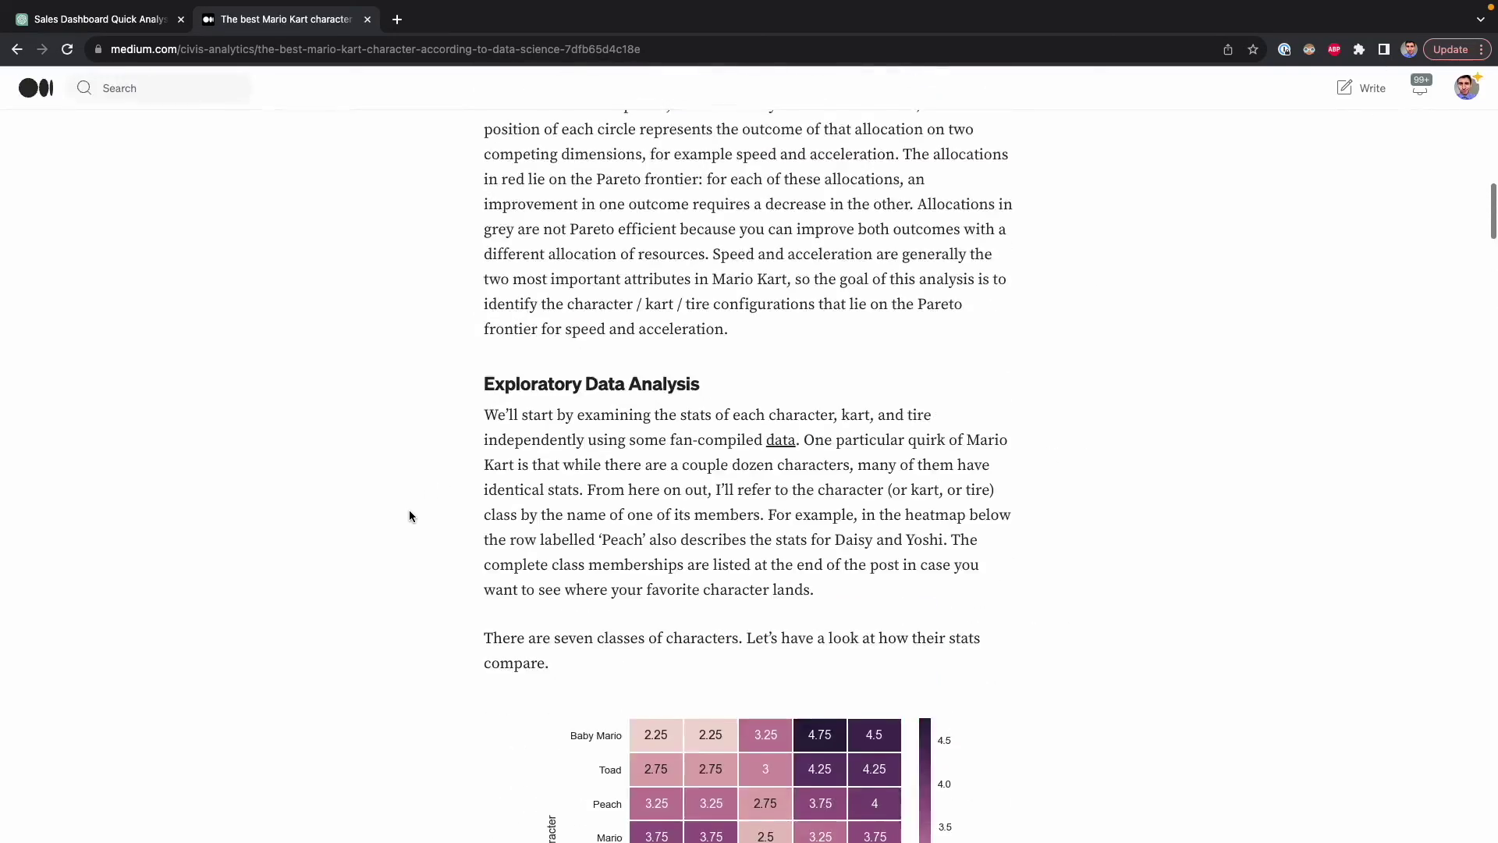
{"action": "scroll", "coordinate": [409, 515], "scroll_direction": "down", "scroll_amount": 20}
{"action": "scroll", "coordinate": [409, 515], "scroll_direction": "up", "scroll_amount": 10}
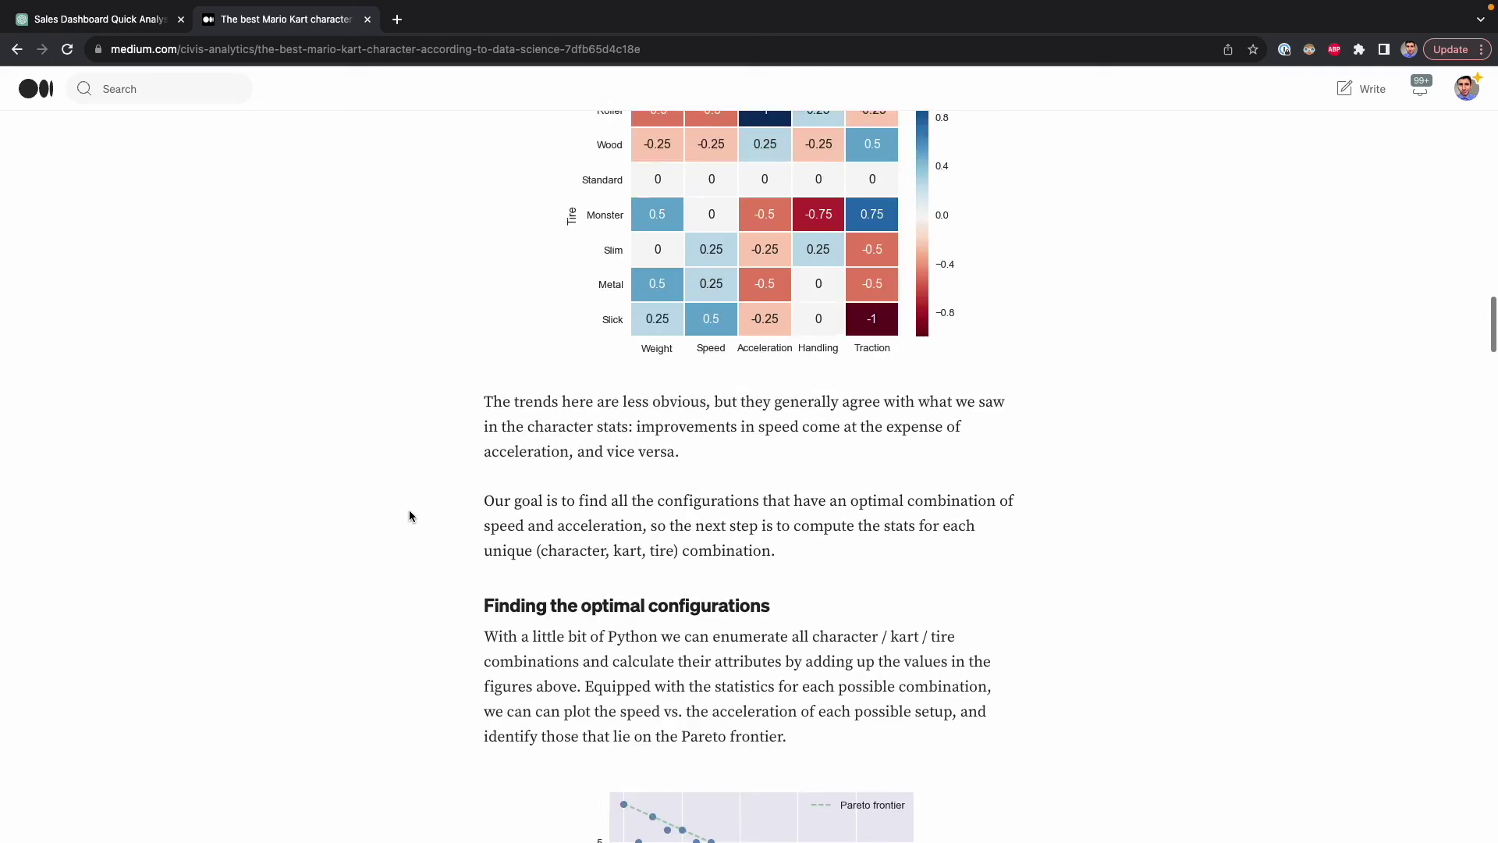
{"action": "scroll", "coordinate": [409, 515], "scroll_direction": "down", "scroll_amount": 3}
{"action": "scroll", "coordinate": [409, 515], "scroll_direction": "down", "scroll_amount": 2}
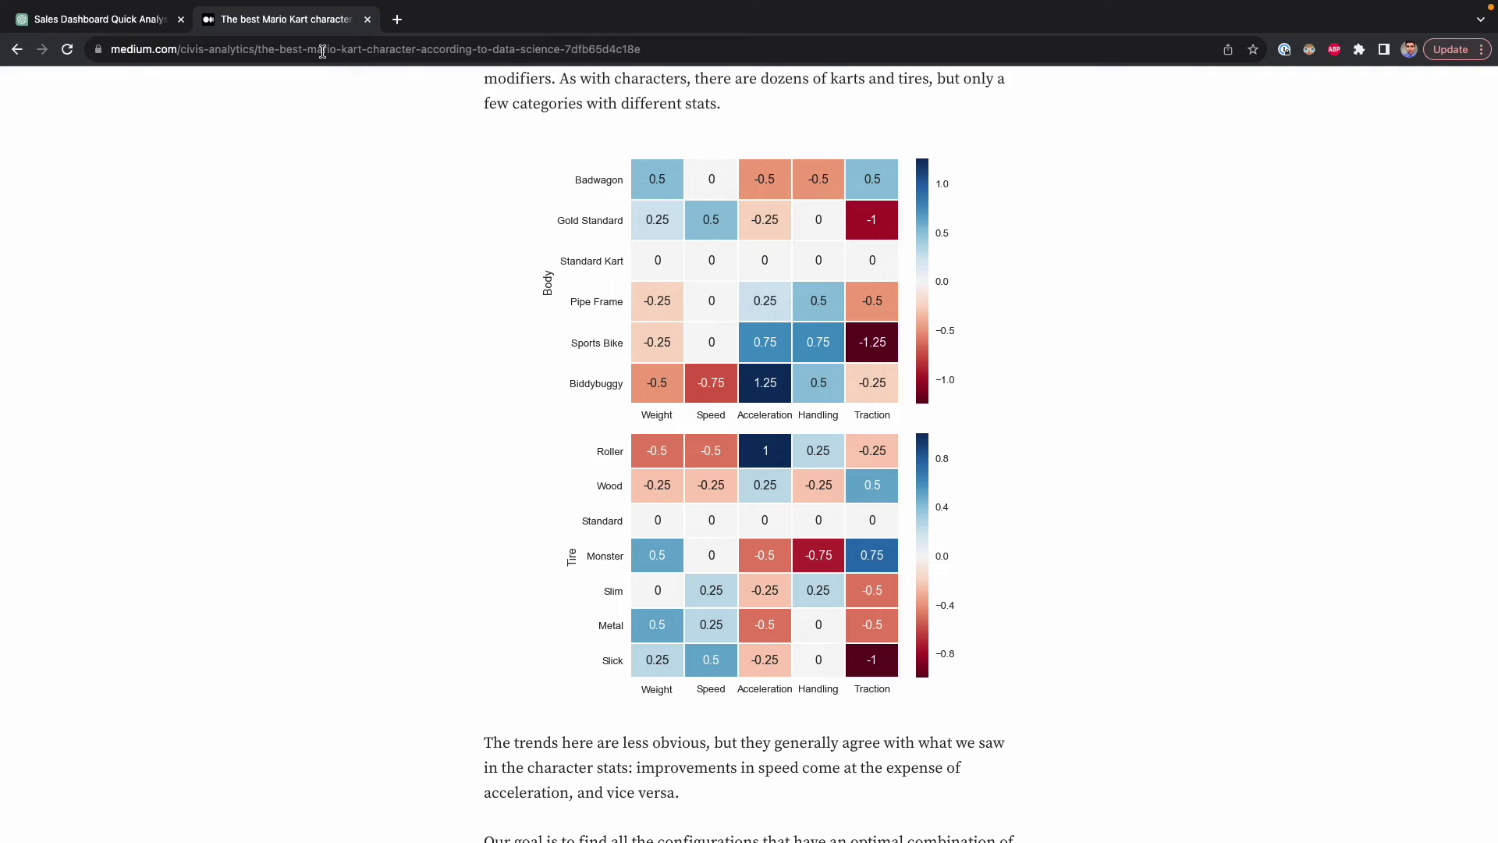
{"action": "scroll", "coordinate": [705, 294], "scroll_direction": "up", "scroll_amount": 1}
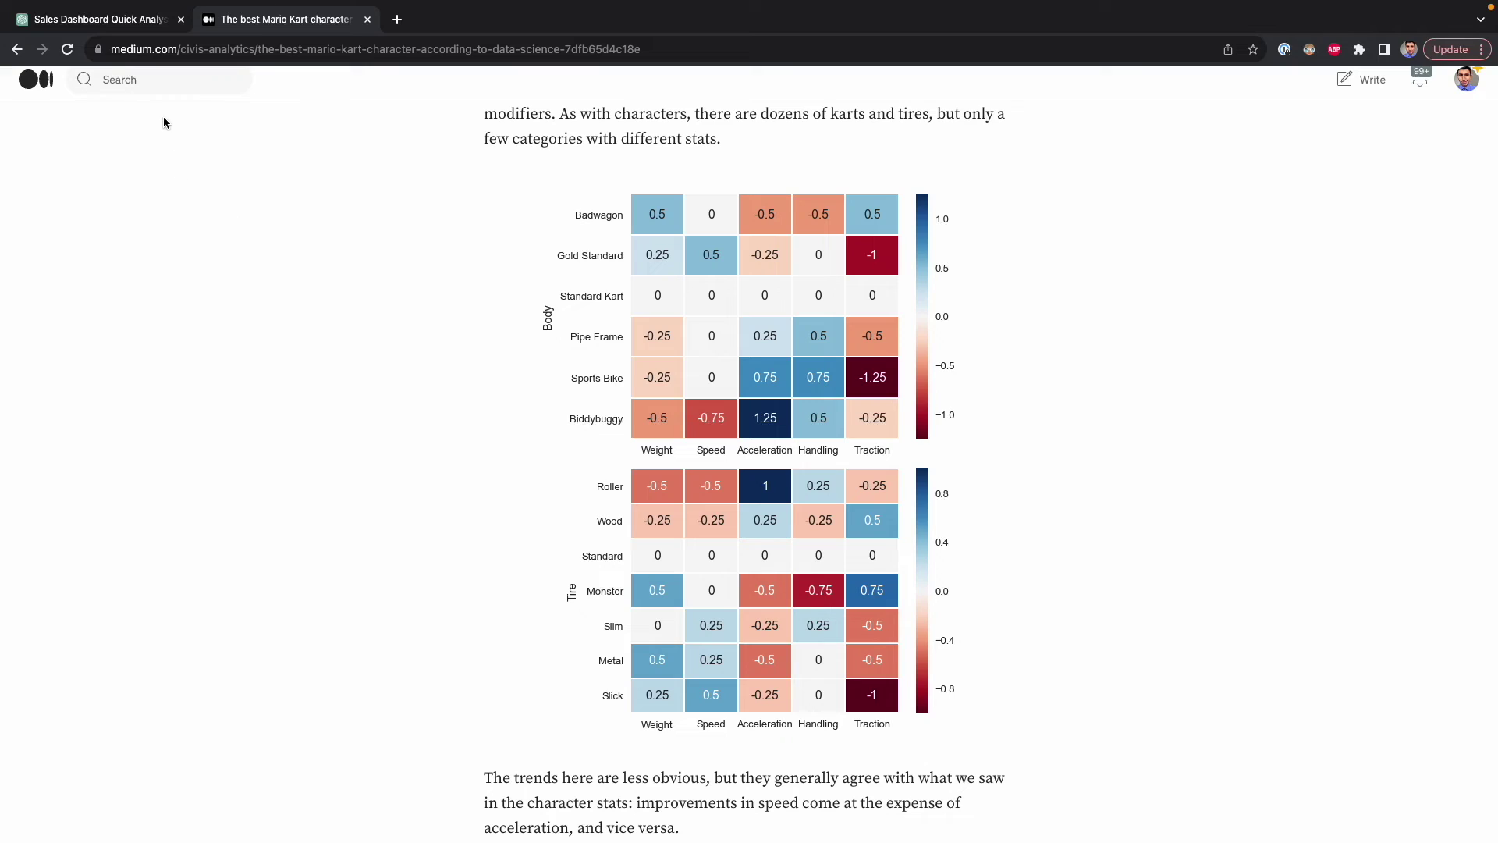
{"action": "left_click", "coordinate": [131, 22]}
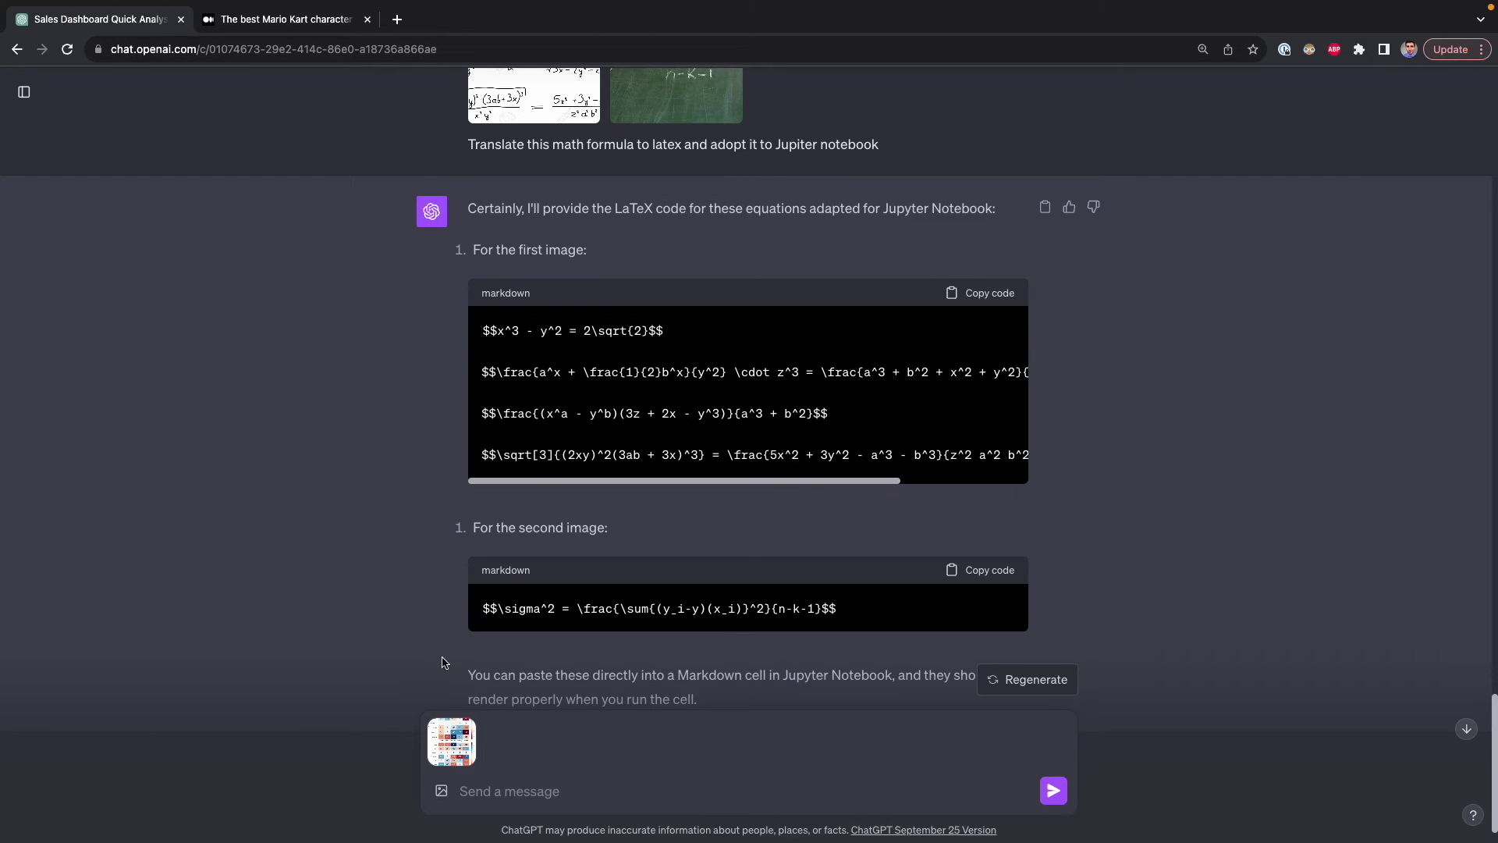
Step: Paste the heatmap request, edit it to end with 'Help me understand the image', and send it
{"action": "left_click", "coordinate": [522, 792]}
{"action": "type", "text": "This are images from a data analysis called \"The best Mario Kart character according to data science\" Help me understand the images"}
{"action": "left_click_drag", "start_coordinate": [710, 791], "coordinate": [458, 769]}
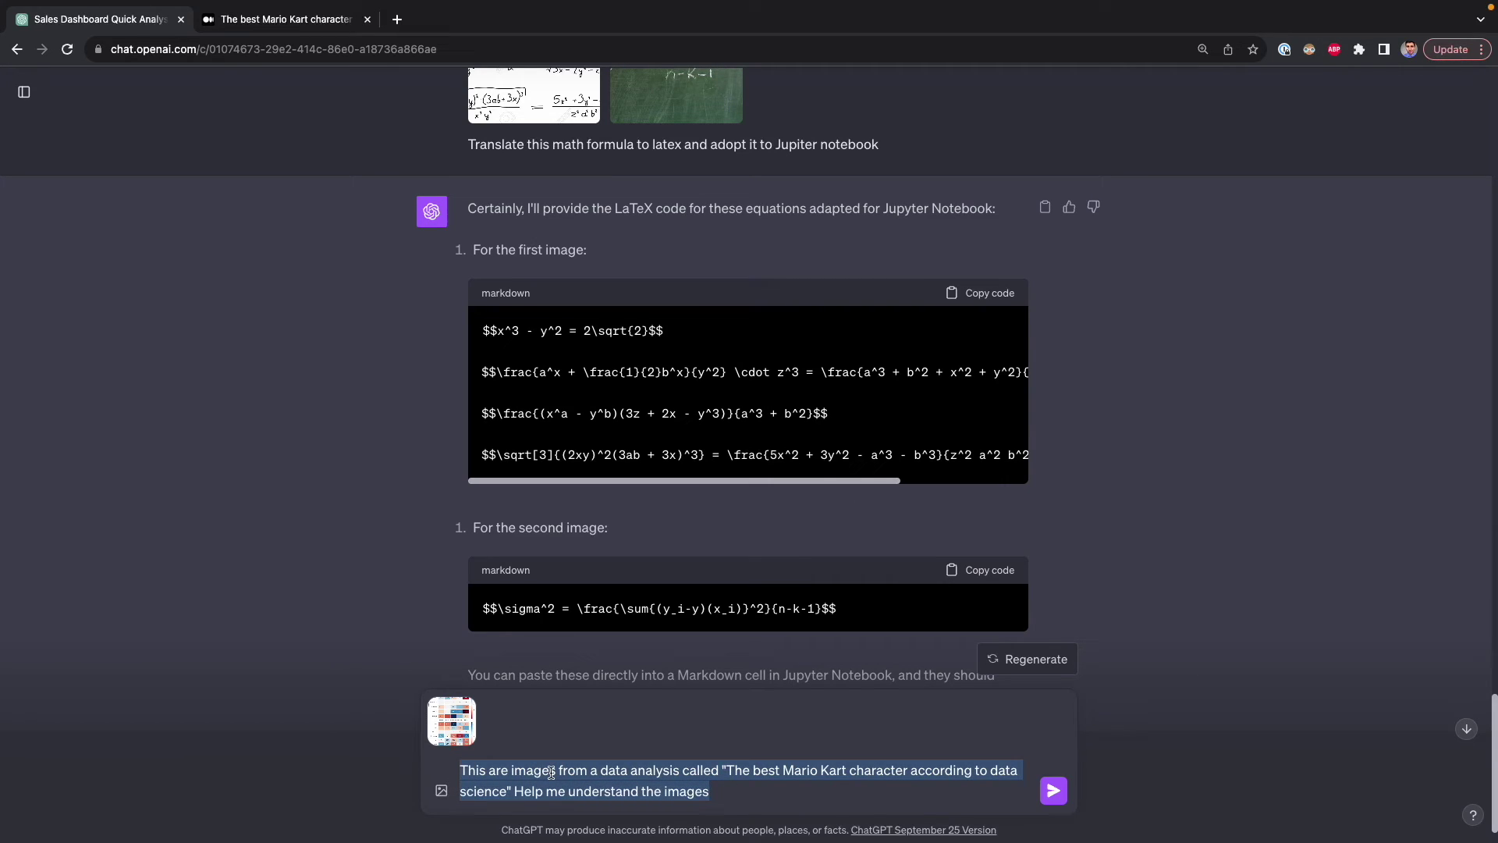
{"action": "left_click", "coordinate": [718, 777]}
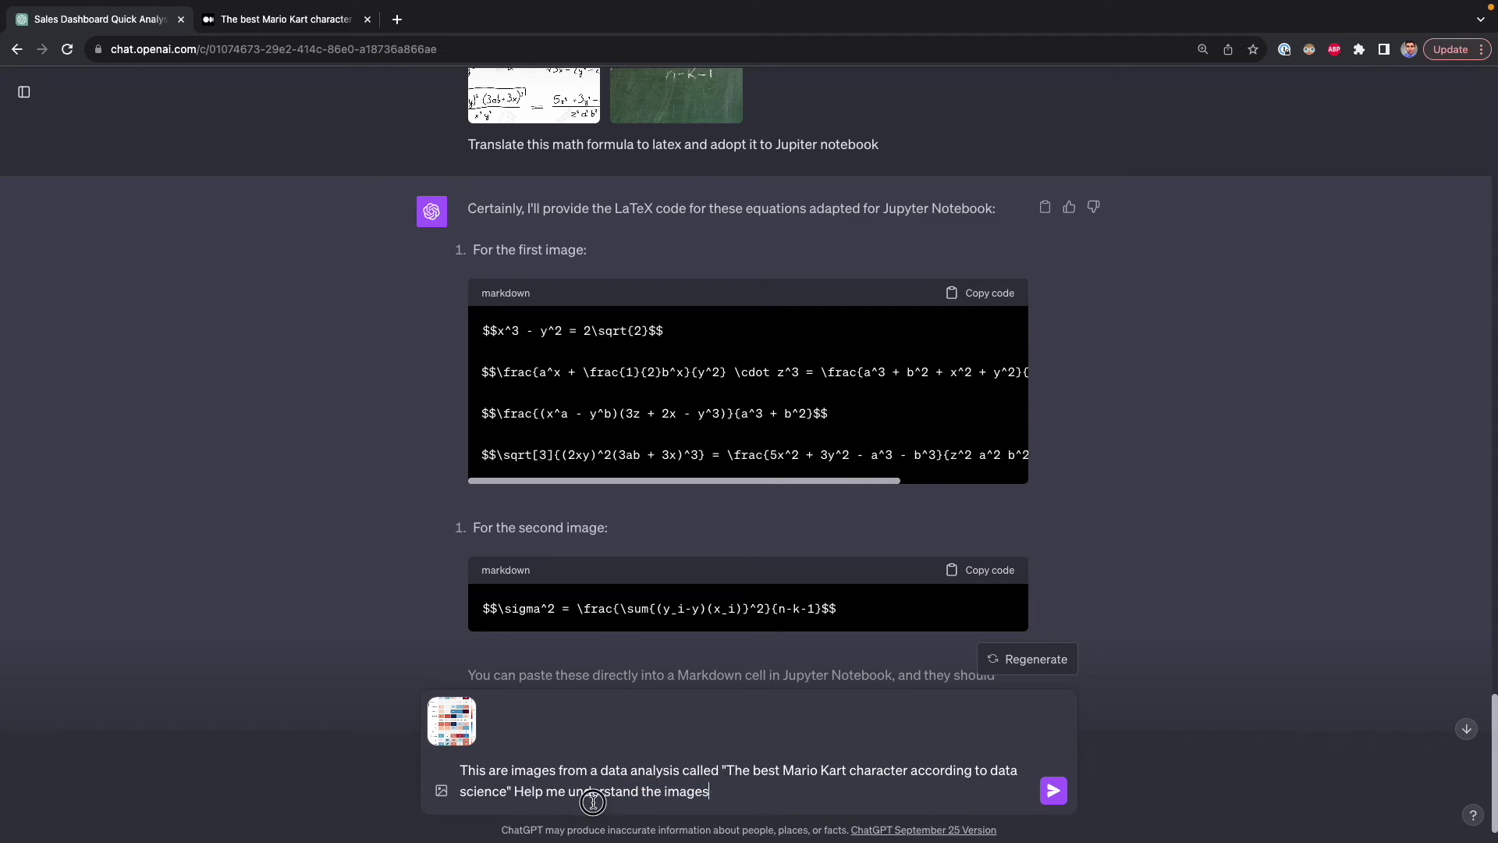
{"action": "left_click", "coordinate": [517, 793], "text": "shift"}
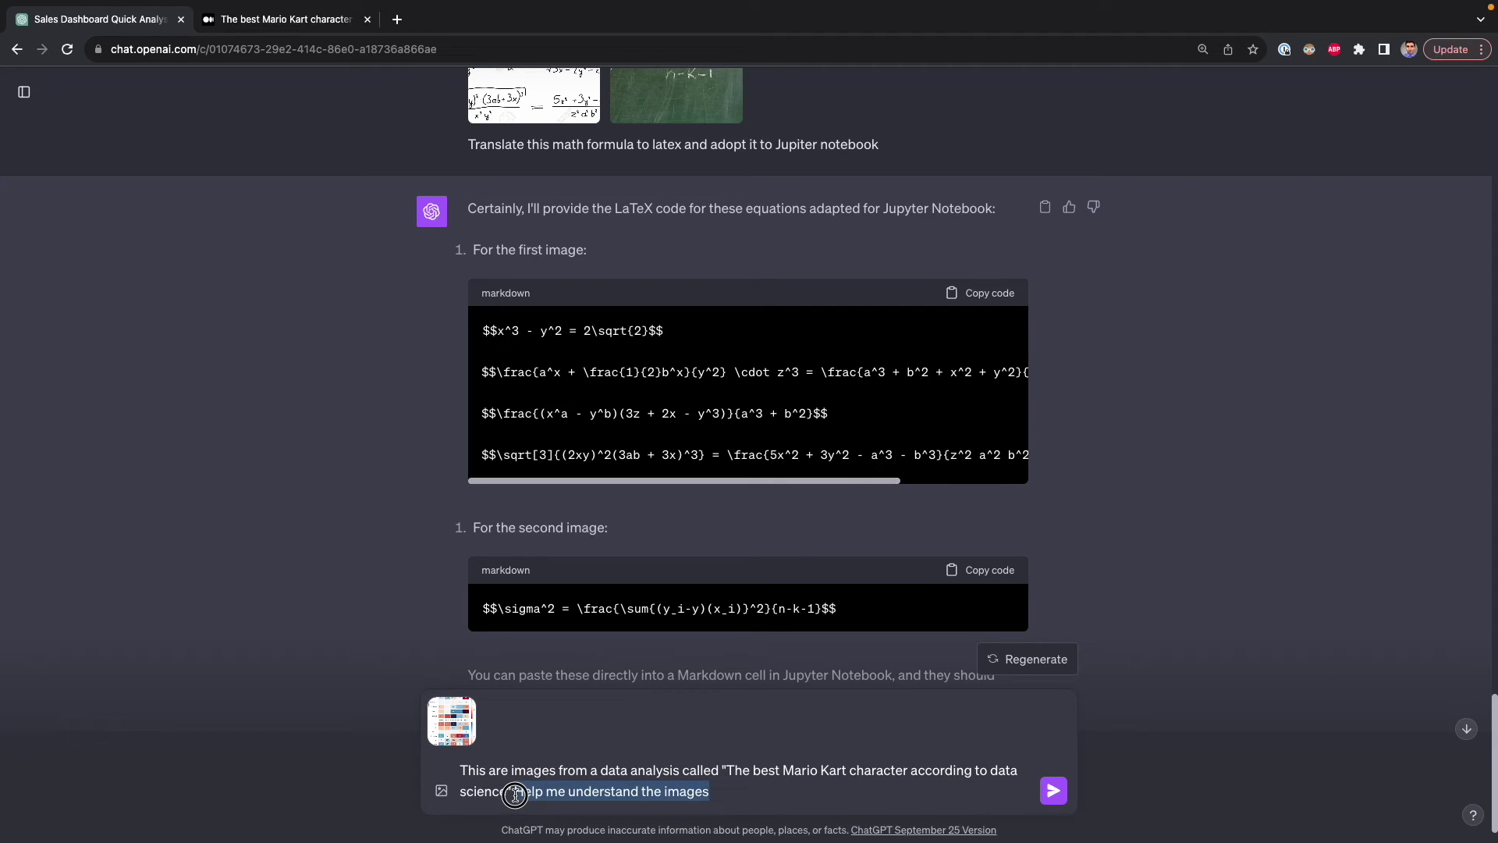
{"action": "left_click", "coordinate": [722, 789]}
{"action": "key", "text": "BackSpace"}
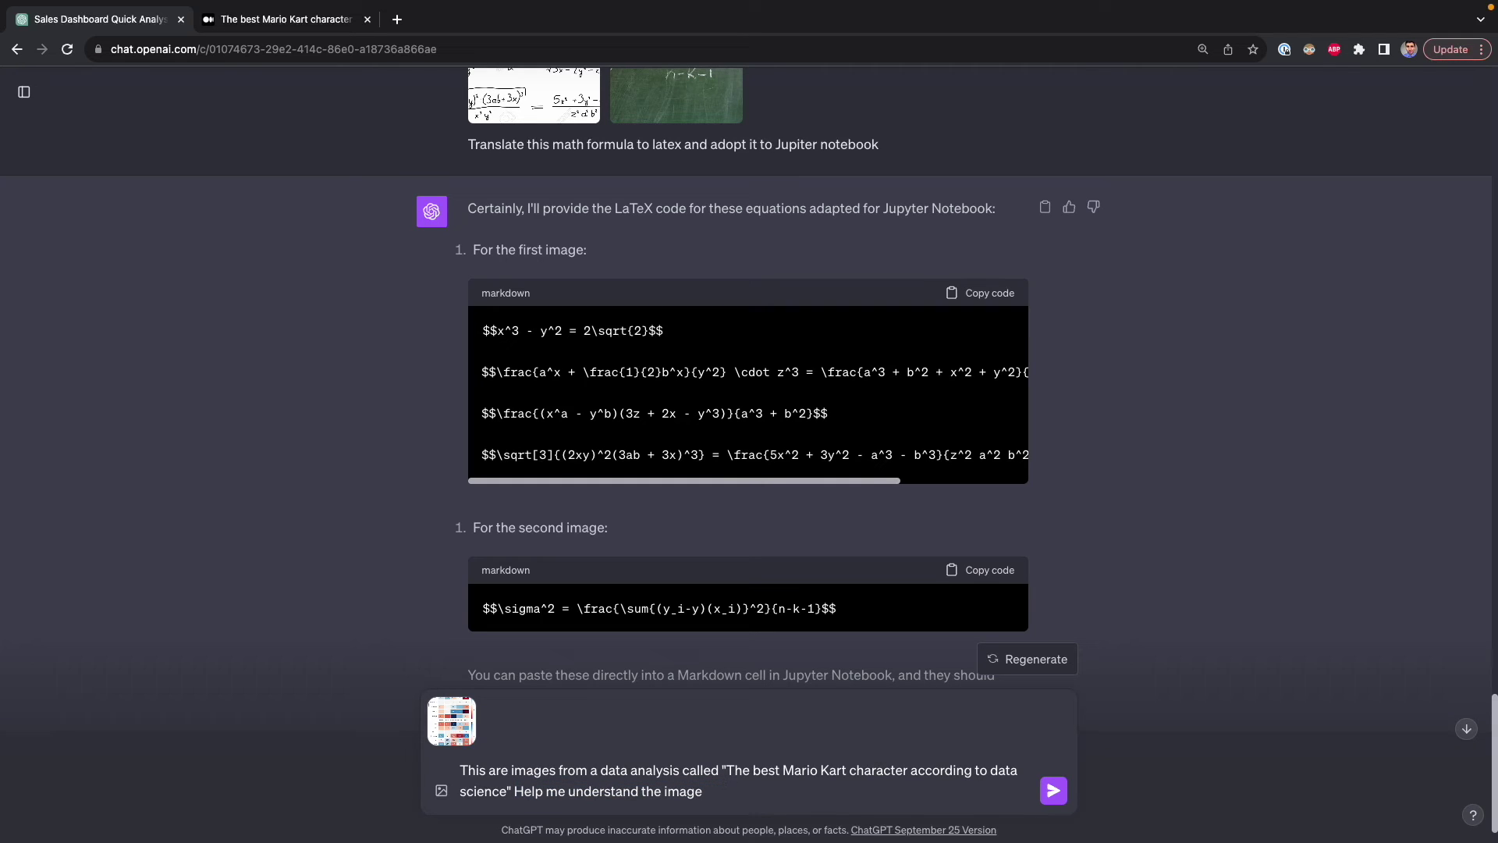
{"action": "key", "text": "Return"}
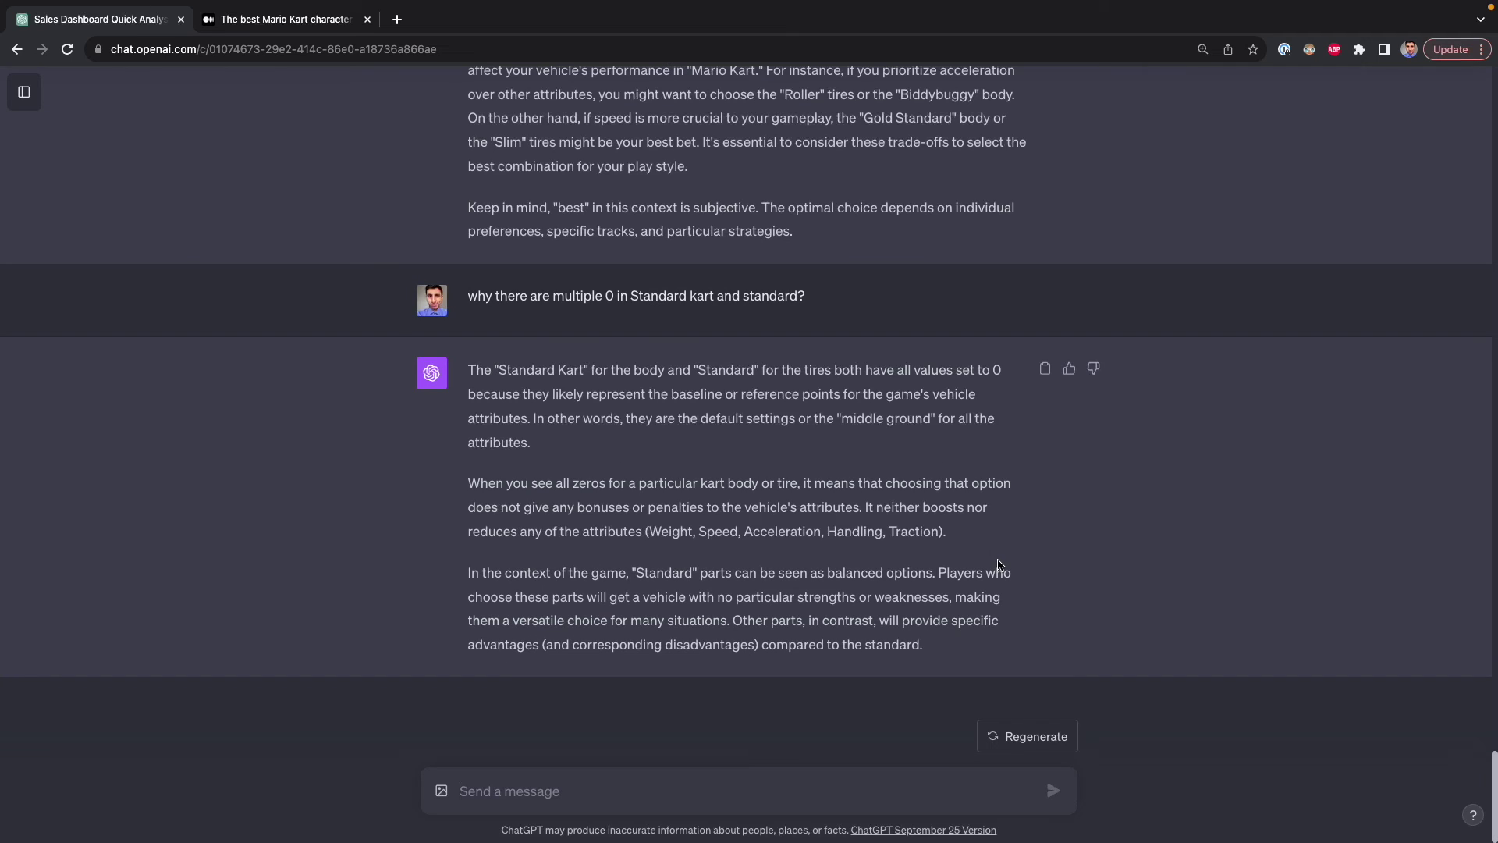
{"action": "scroll", "coordinate": [998, 563], "scroll_direction": "up", "scroll_amount": 20}
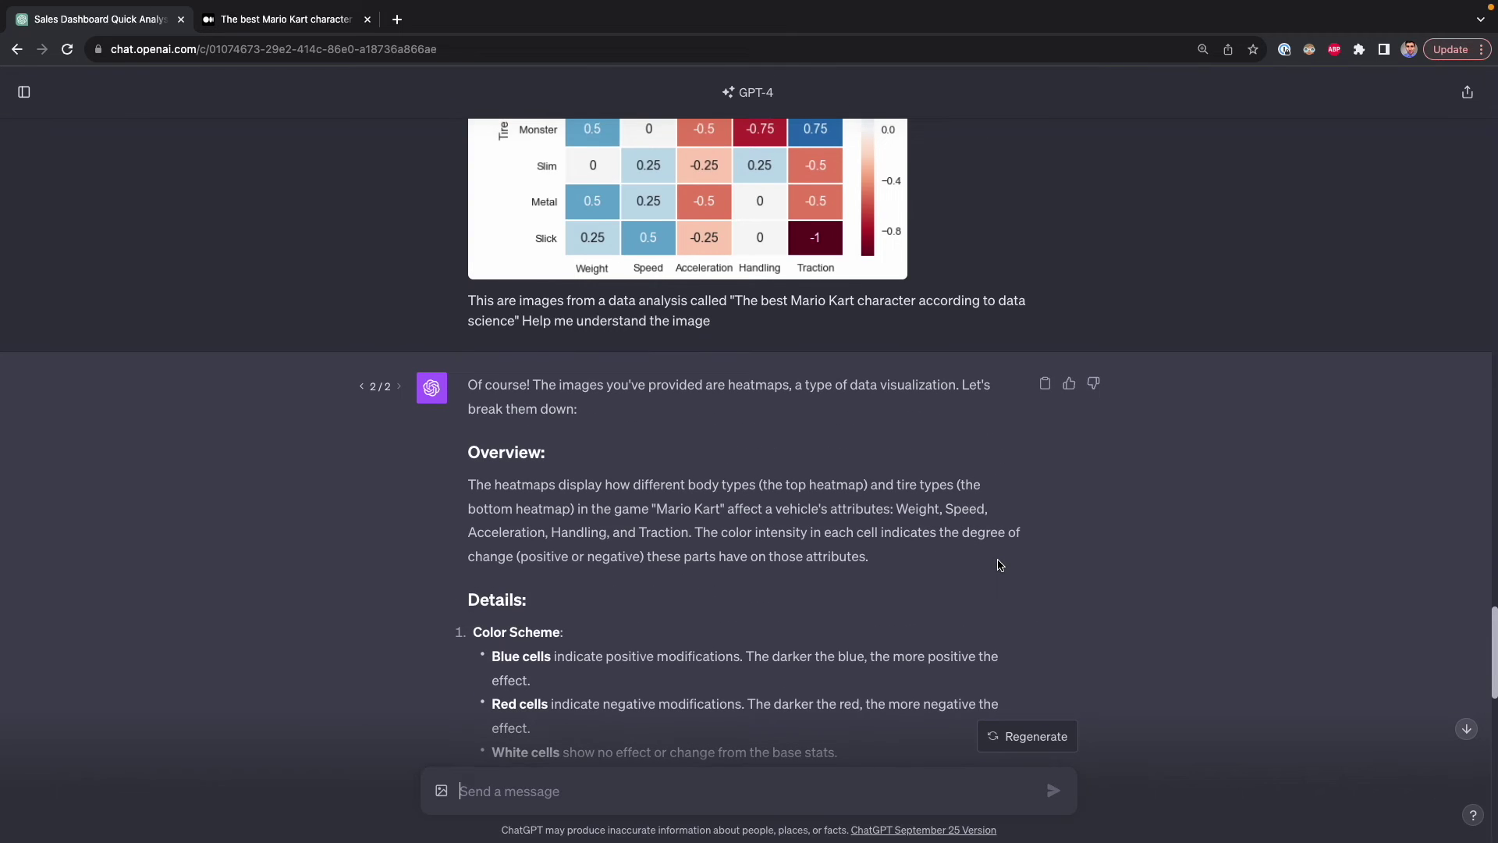
{"action": "scroll", "coordinate": [984, 562], "scroll_direction": "up", "scroll_amount": 3}
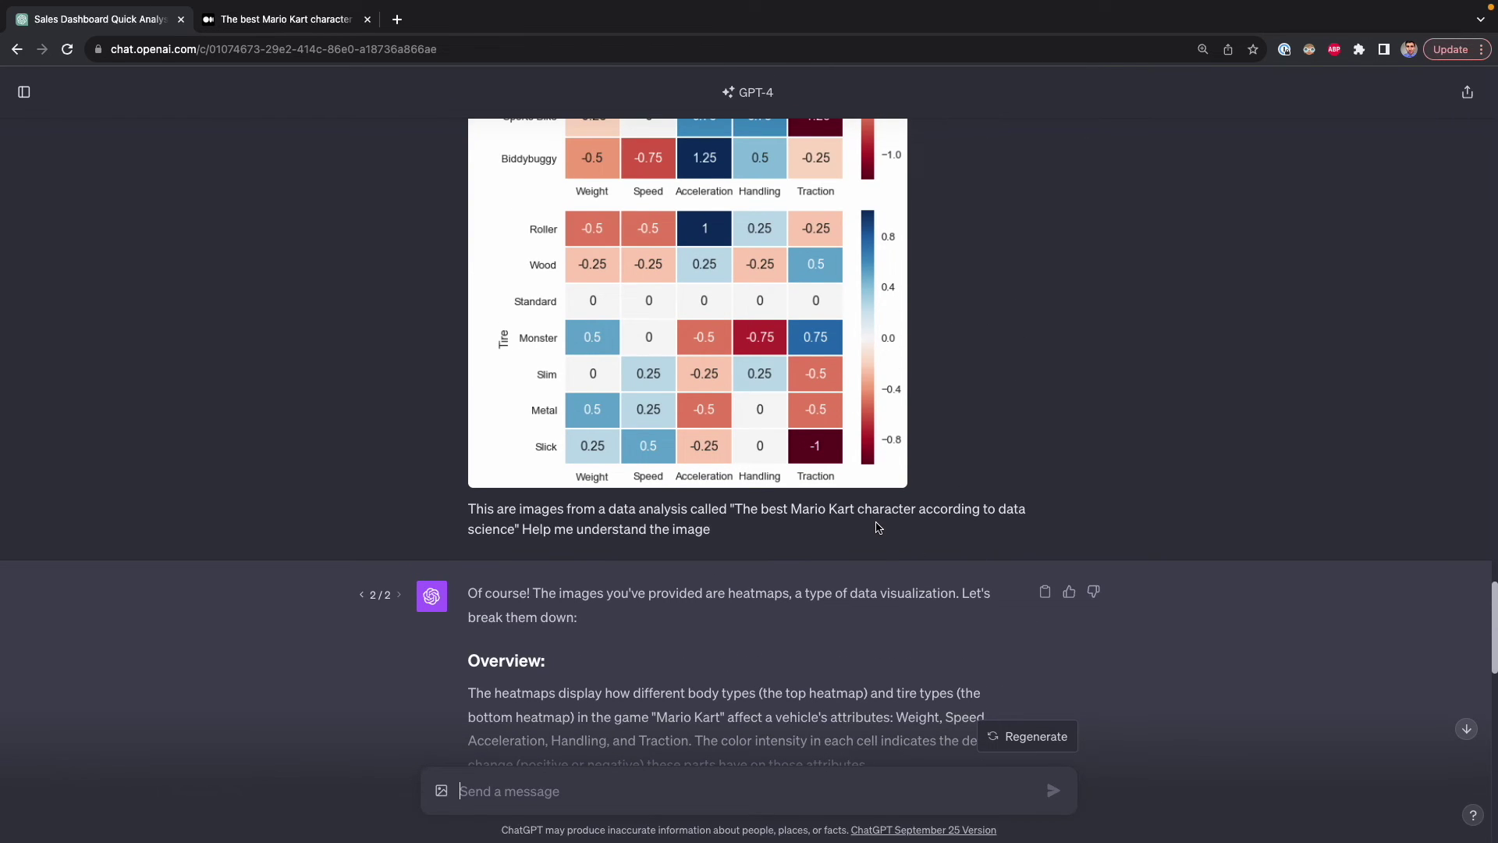
{"action": "scroll", "coordinate": [878, 525], "scroll_direction": "down", "scroll_amount": 6}
{"action": "scroll", "coordinate": [876, 522], "scroll_direction": "down", "scroll_amount": 2}
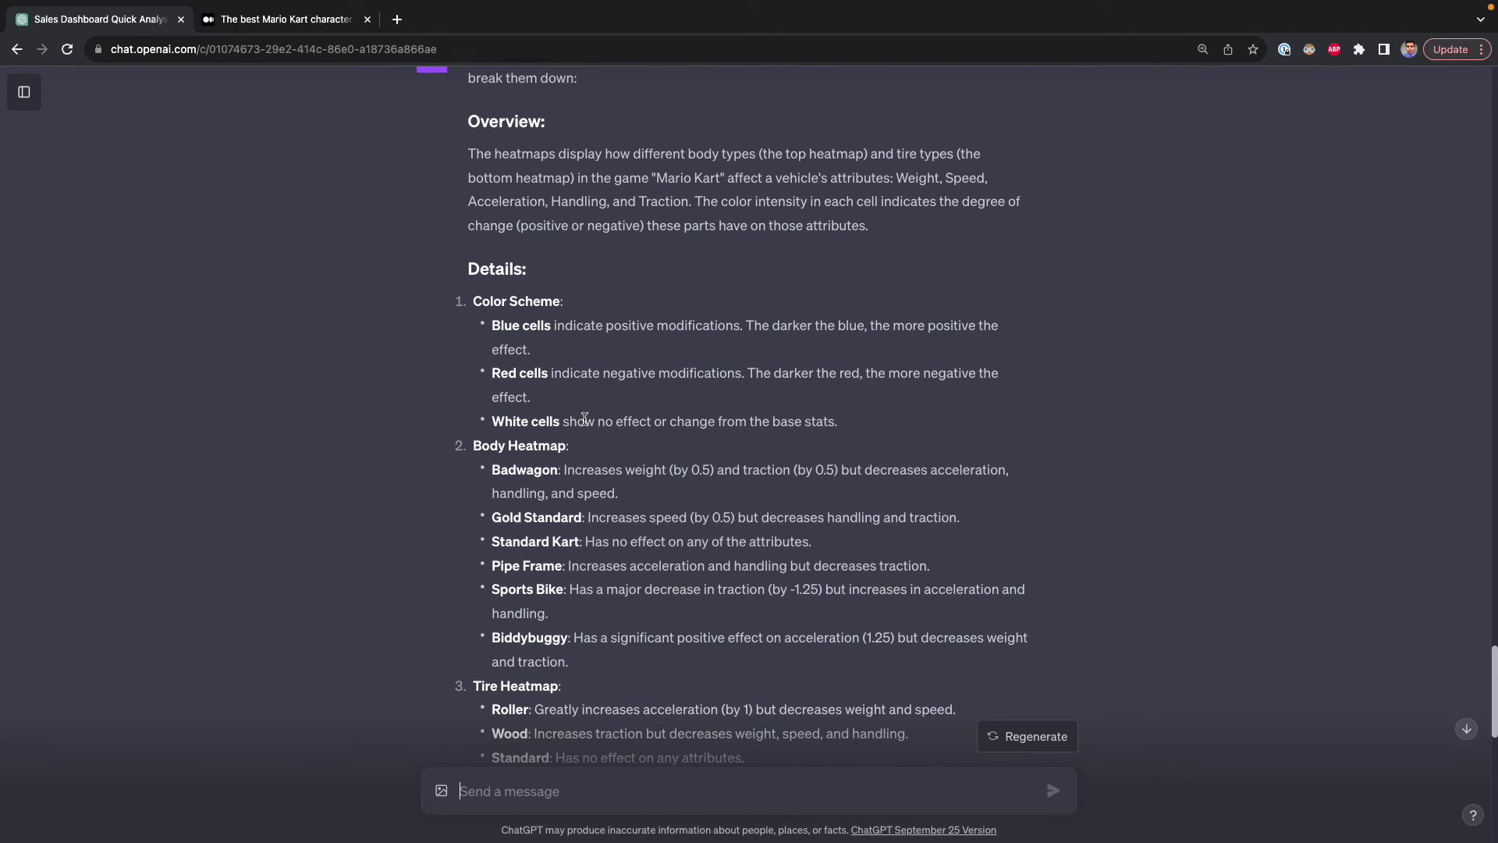
{"action": "scroll", "coordinate": [585, 419], "scroll_direction": "down", "scroll_amount": 3}
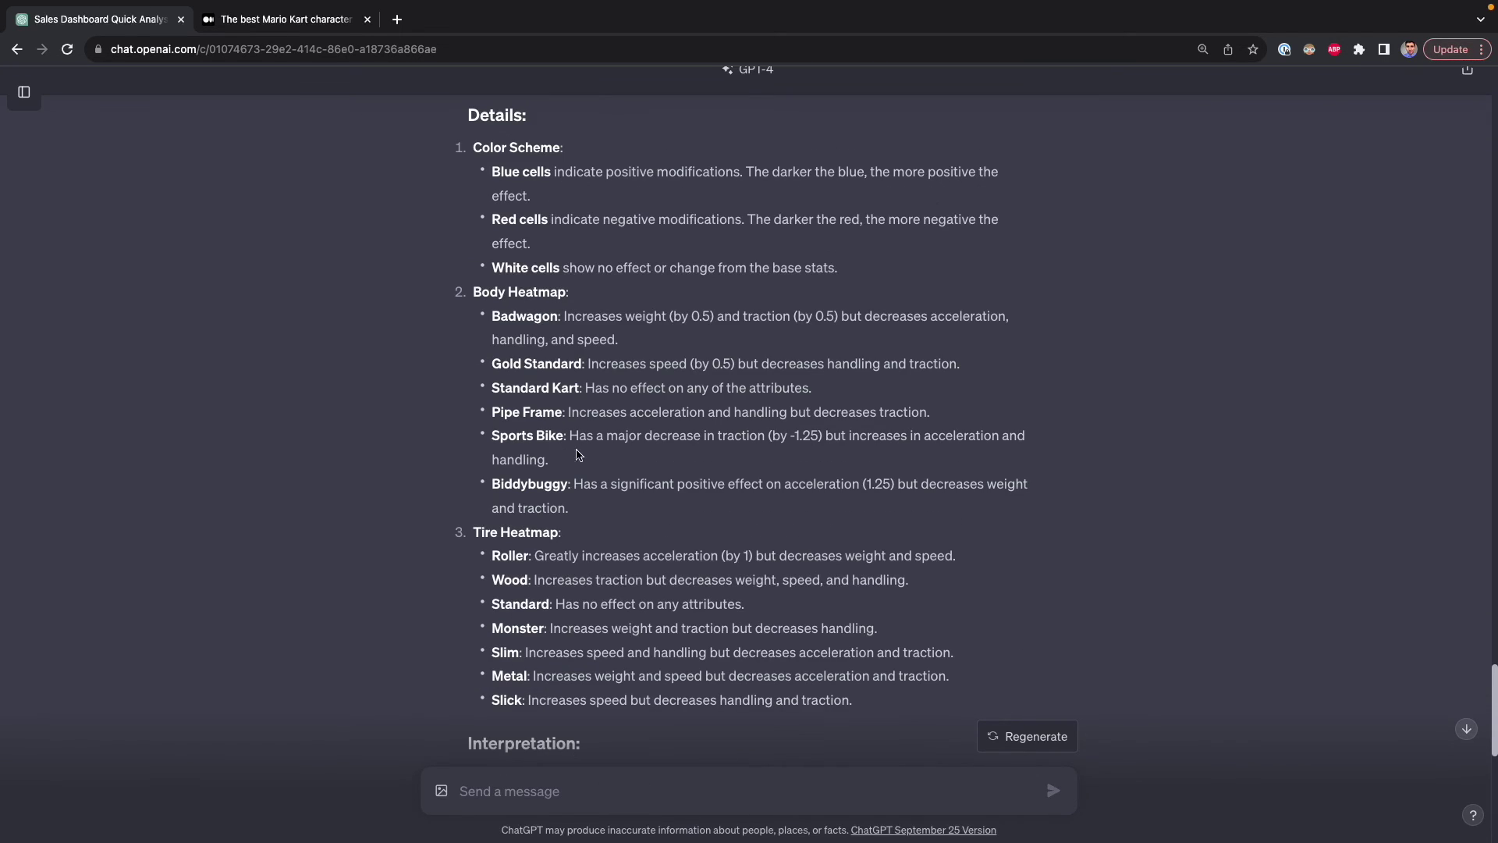
{"action": "left_click", "coordinate": [574, 295]}
{"action": "left_click_drag", "start_coordinate": [573, 294], "coordinate": [470, 297]}
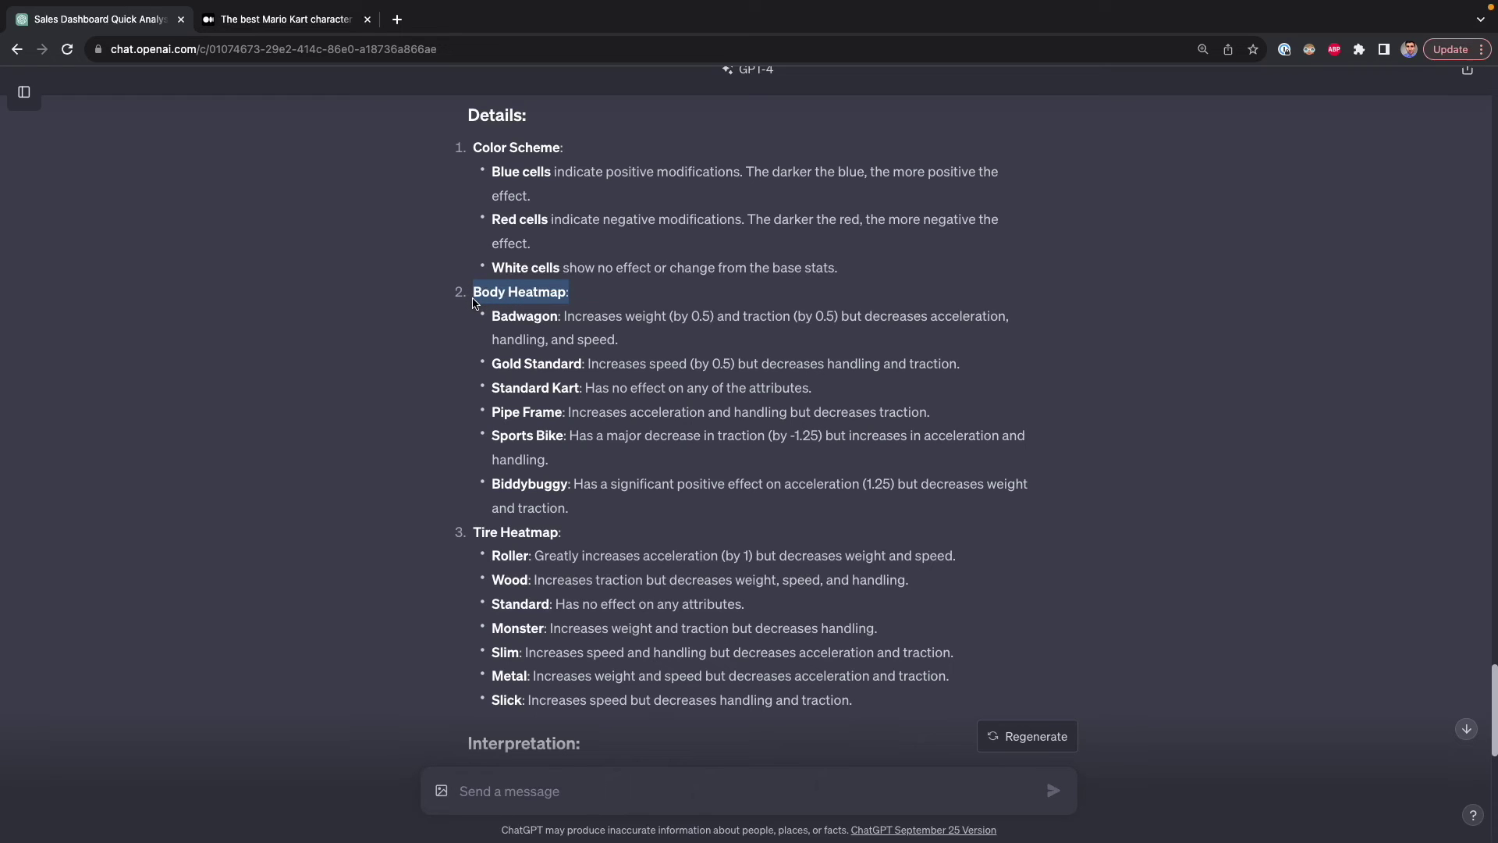
{"action": "scroll", "coordinate": [555, 406], "scroll_direction": "up", "scroll_amount": 10}
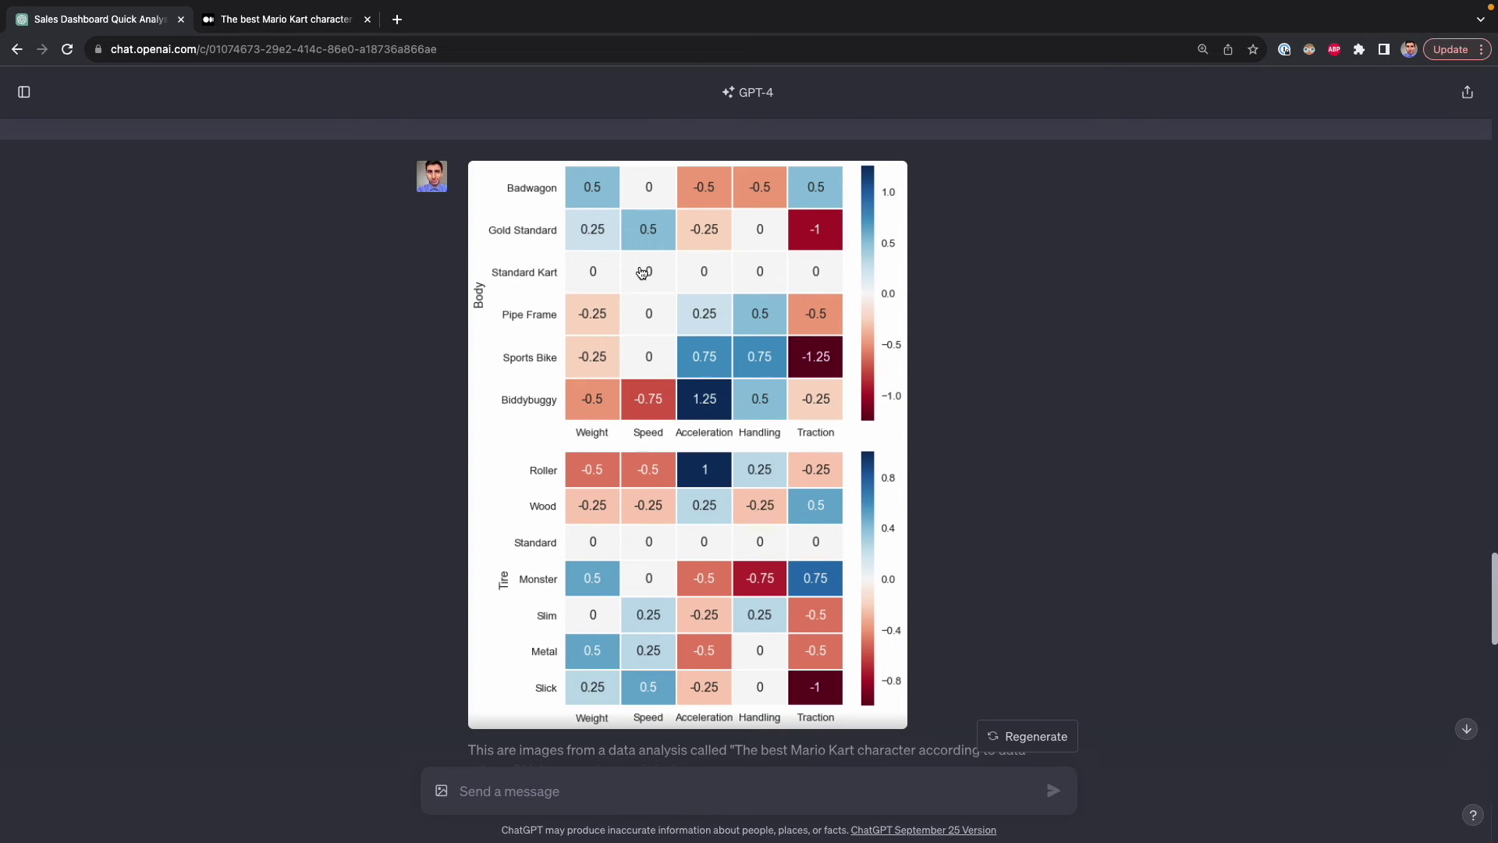
{"action": "scroll", "coordinate": [577, 528], "scroll_direction": "down", "scroll_amount": 10}
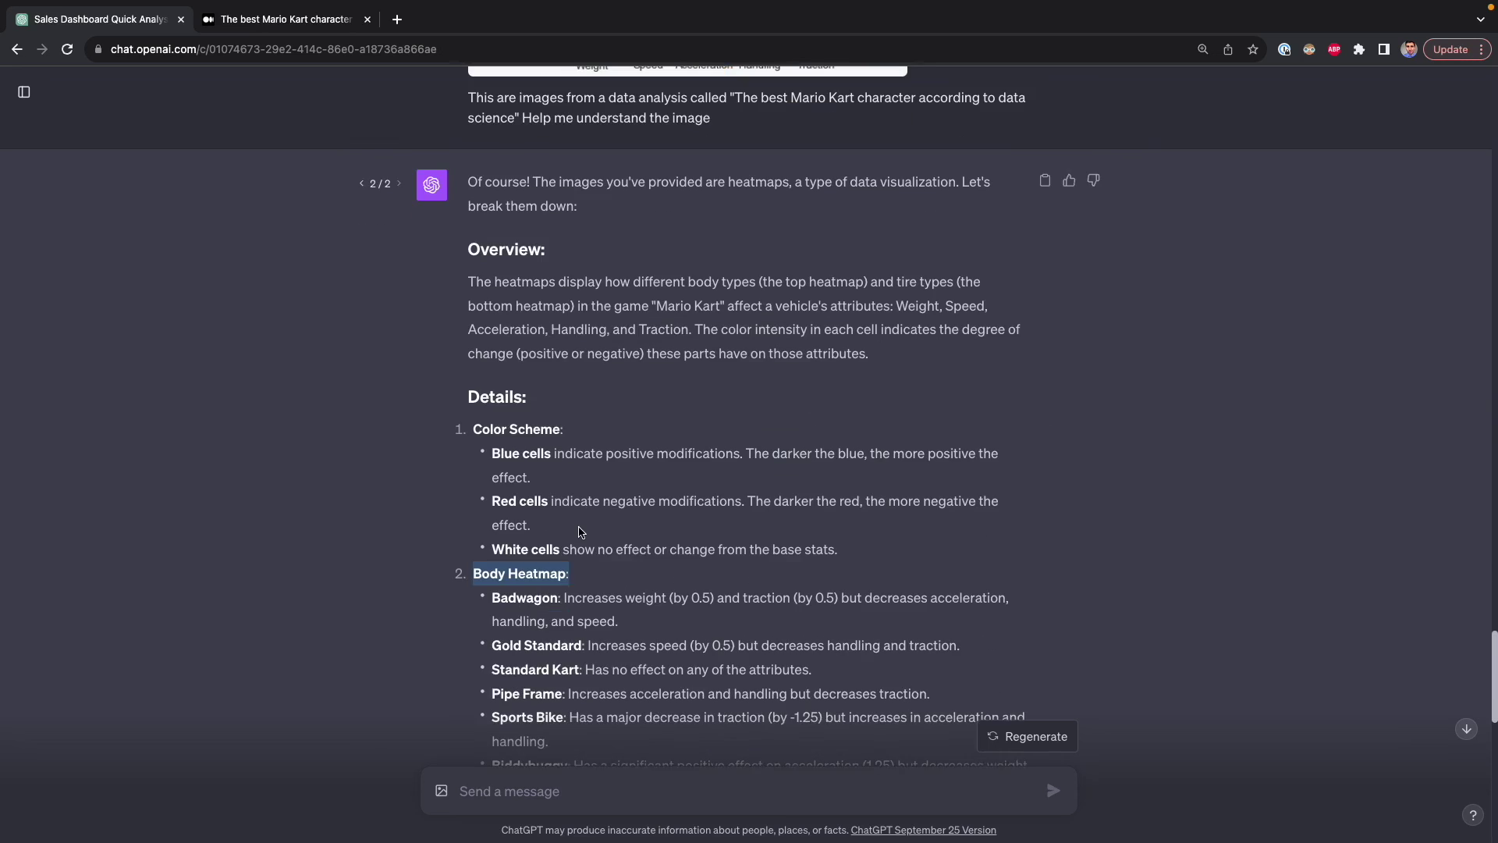
{"action": "left_click", "coordinate": [555, 551]}
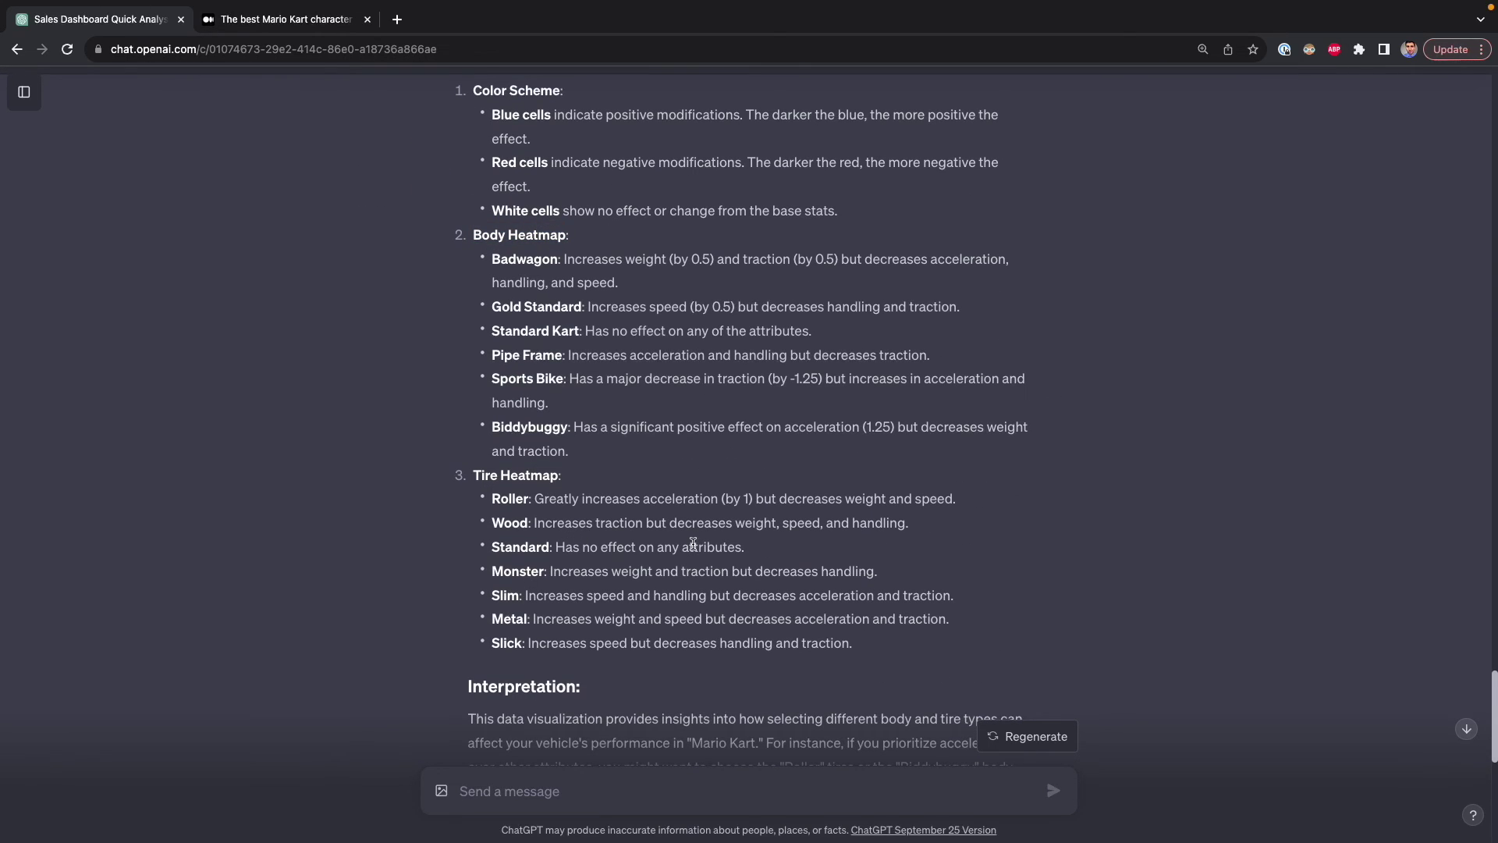
{"action": "scroll", "coordinate": [693, 544], "scroll_direction": "up", "scroll_amount": 10}
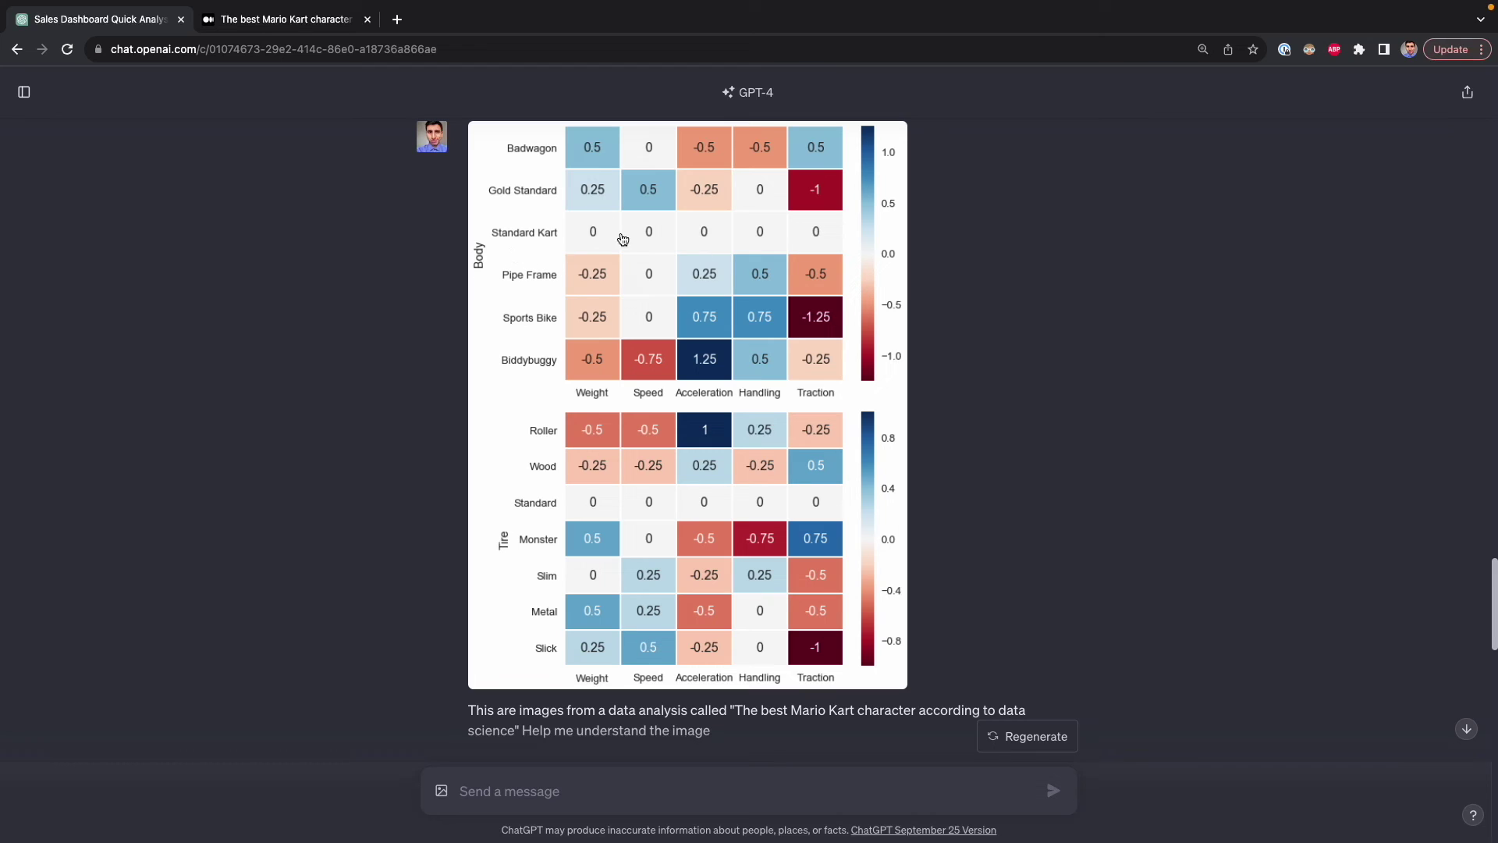
{"action": "scroll", "coordinate": [472, 581], "scroll_direction": "down", "scroll_amount": 10}
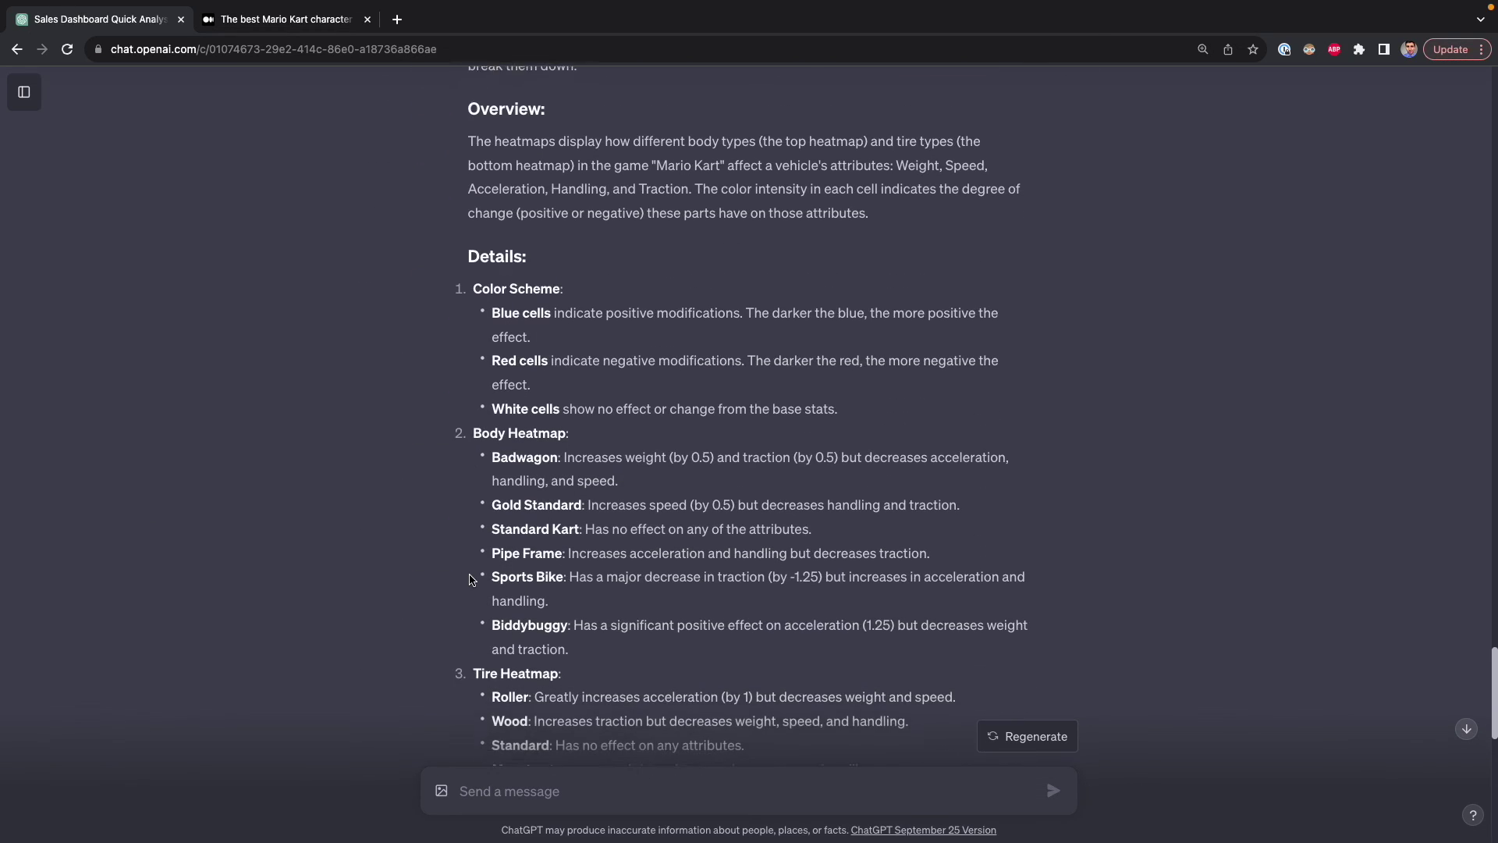
{"action": "scroll", "coordinate": [471, 581], "scroll_direction": "down", "scroll_amount": 15}
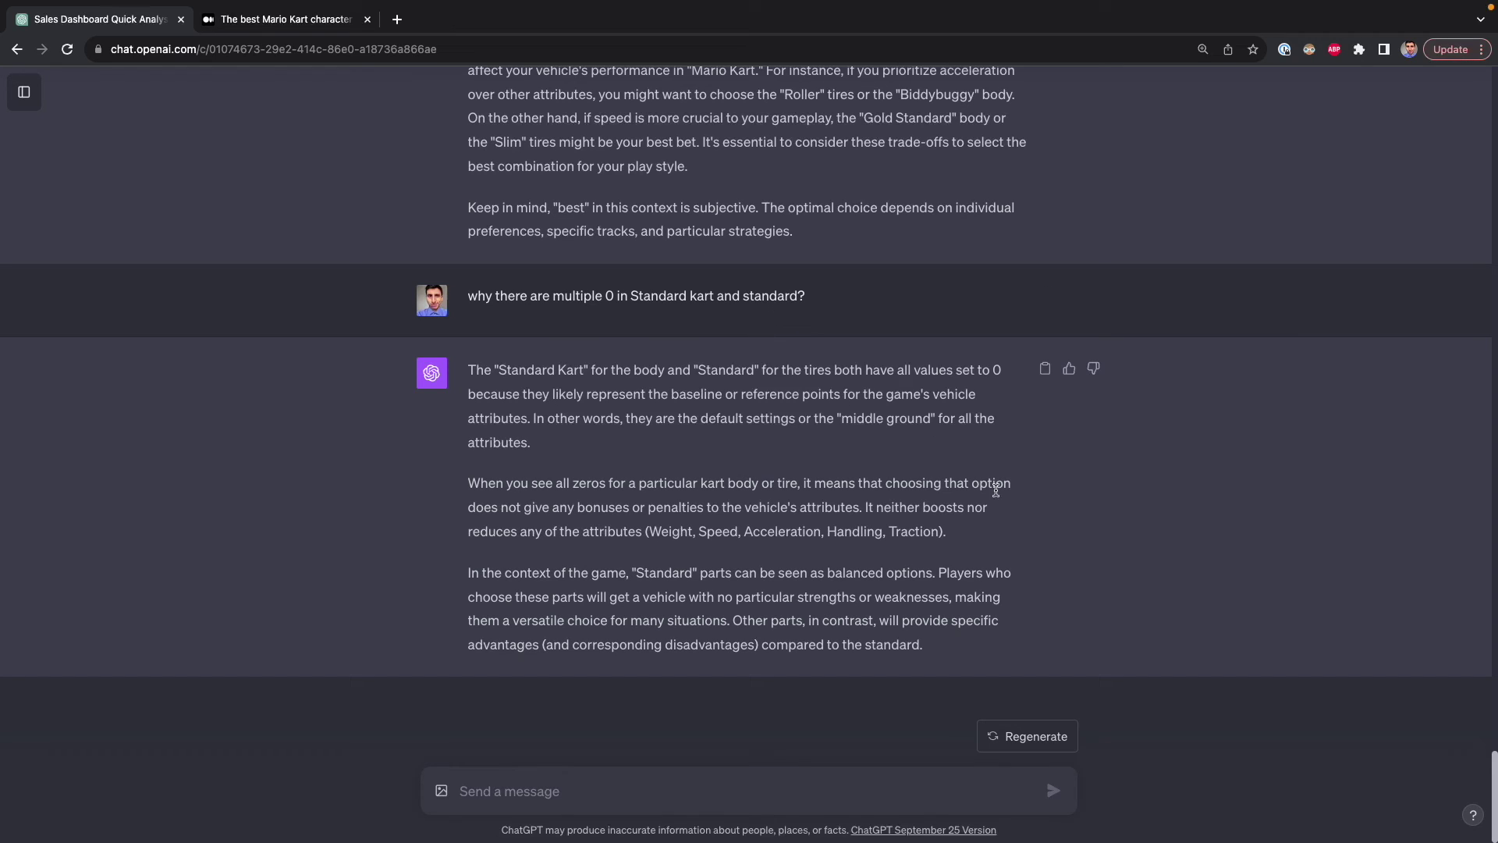
{"action": "left_click_drag", "start_coordinate": [940, 644], "coordinate": [436, 375]}
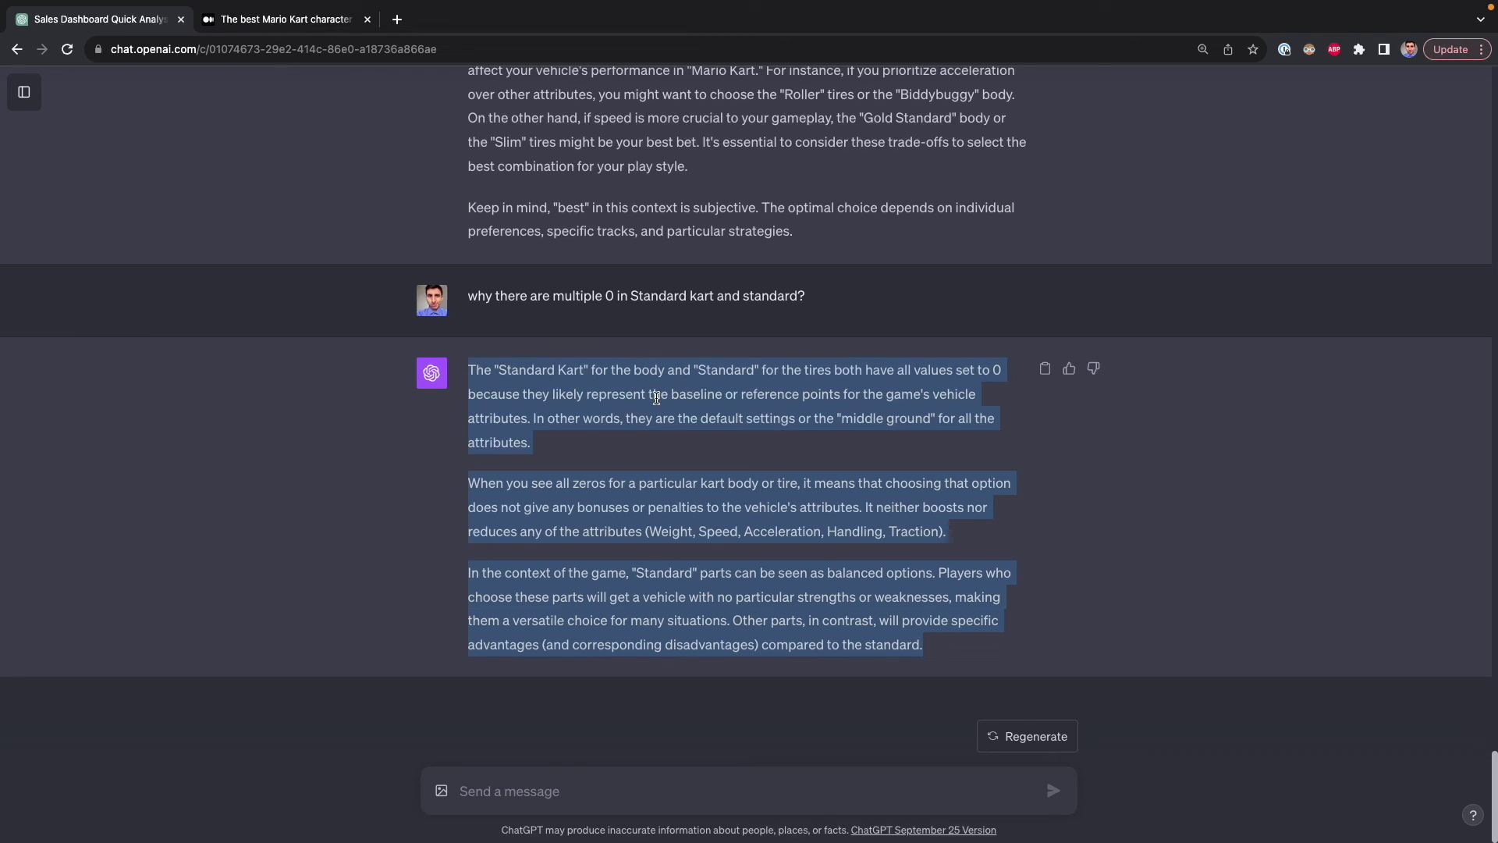
{"action": "left_click", "coordinate": [656, 398]}
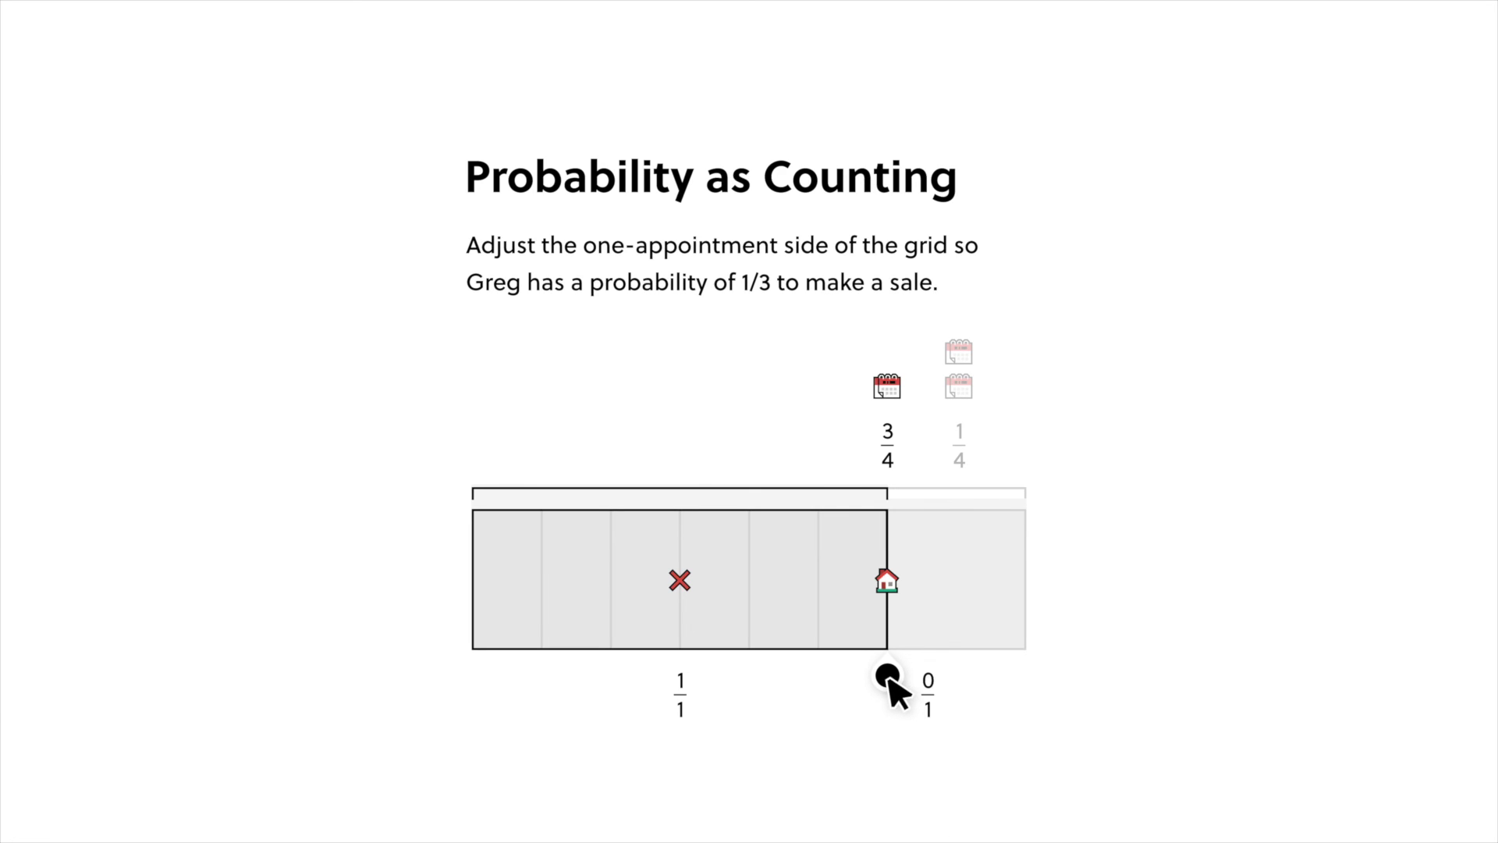
Step: Shrink the grid to 2/3 and submit 0.15 as the share who saw both
{"action": "left_click_drag", "start_coordinate": [877, 633], "coordinate": [749, 633]}
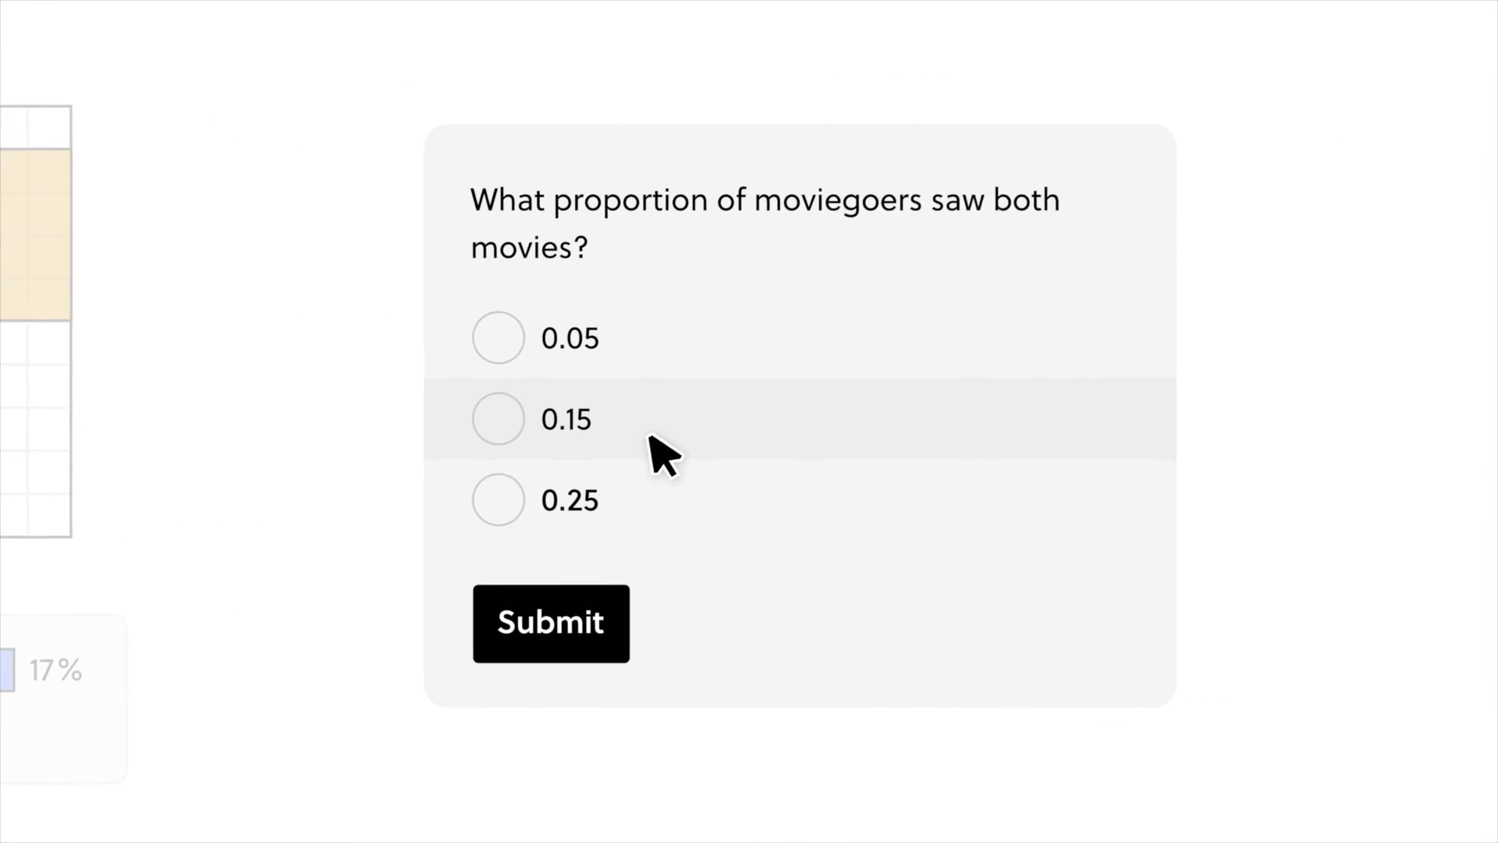
{"action": "left_click", "coordinate": [1281, 393]}
{"action": "left_click", "coordinate": [1334, 598]}
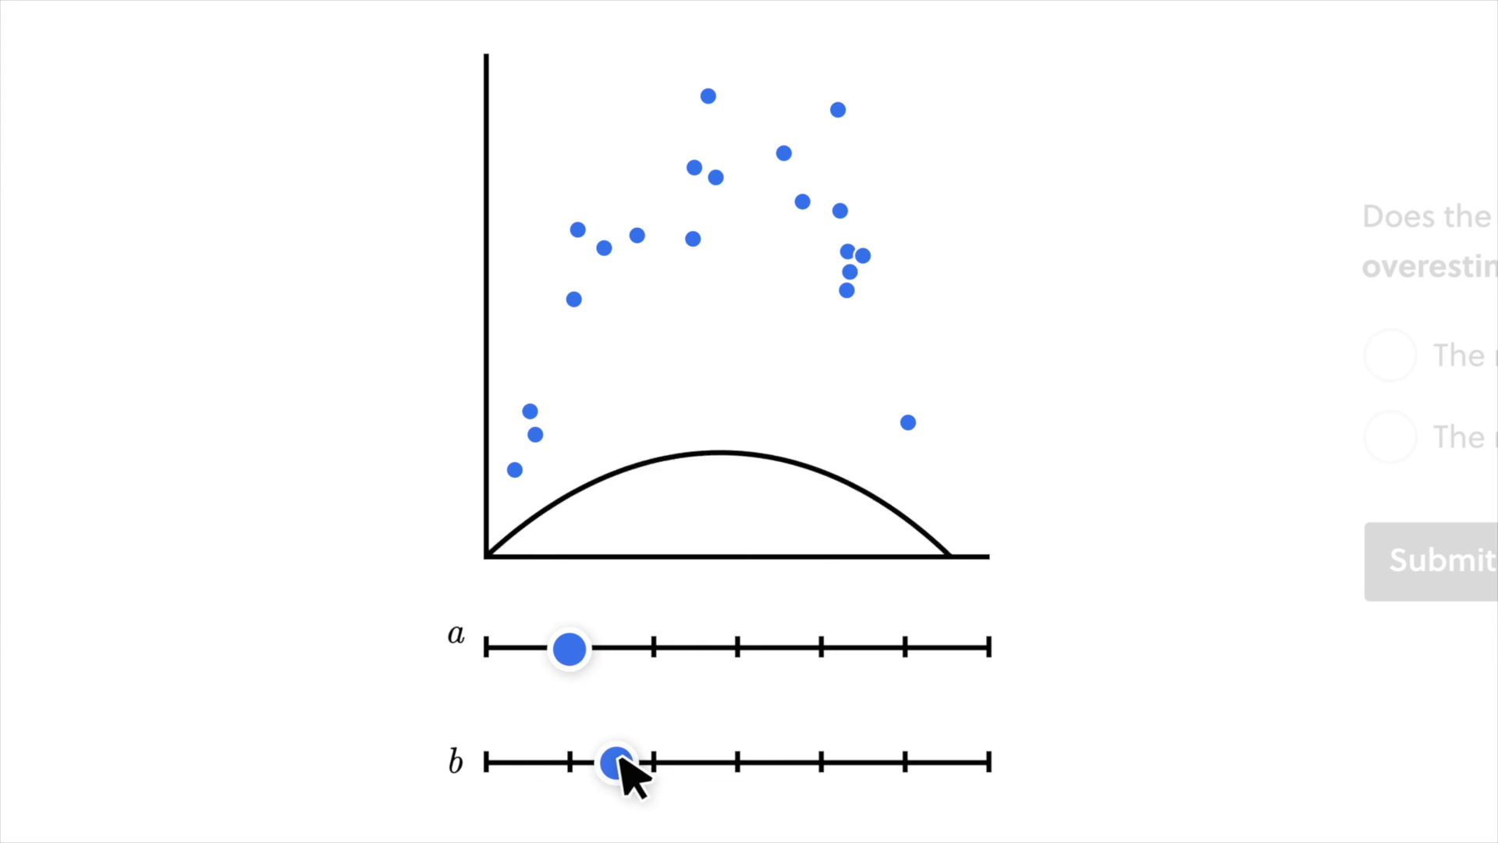
Step: Increase b, submit 'The model underestimates' for the parabolic model, then rotate the orange gear
{"action": "left_click_drag", "start_coordinate": [621, 760], "coordinate": [987, 762]}
{"action": "left_click", "coordinate": [1459, 357]}
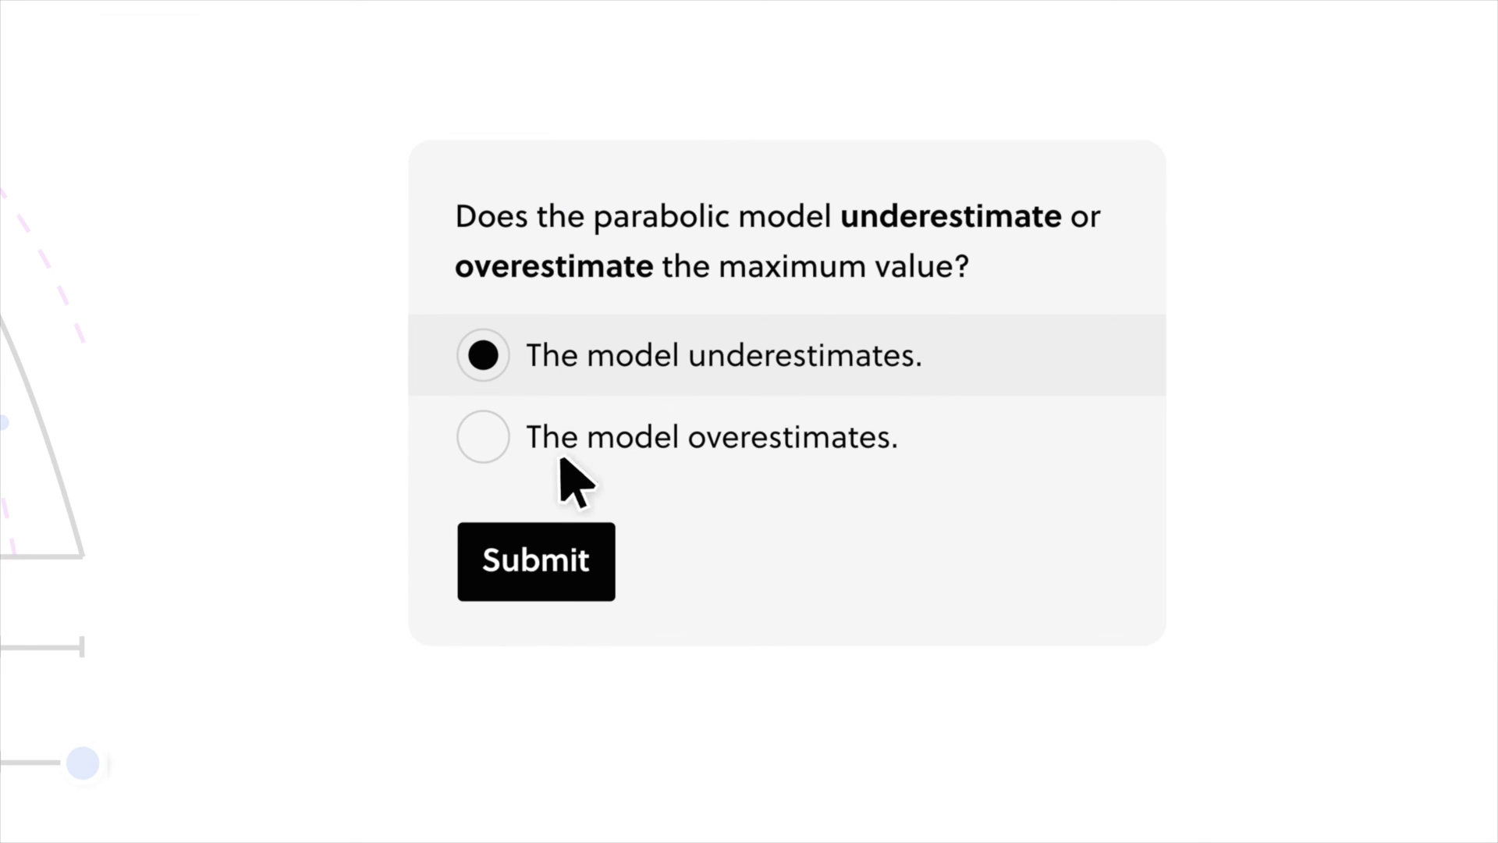
{"action": "left_click", "coordinate": [1479, 579]}
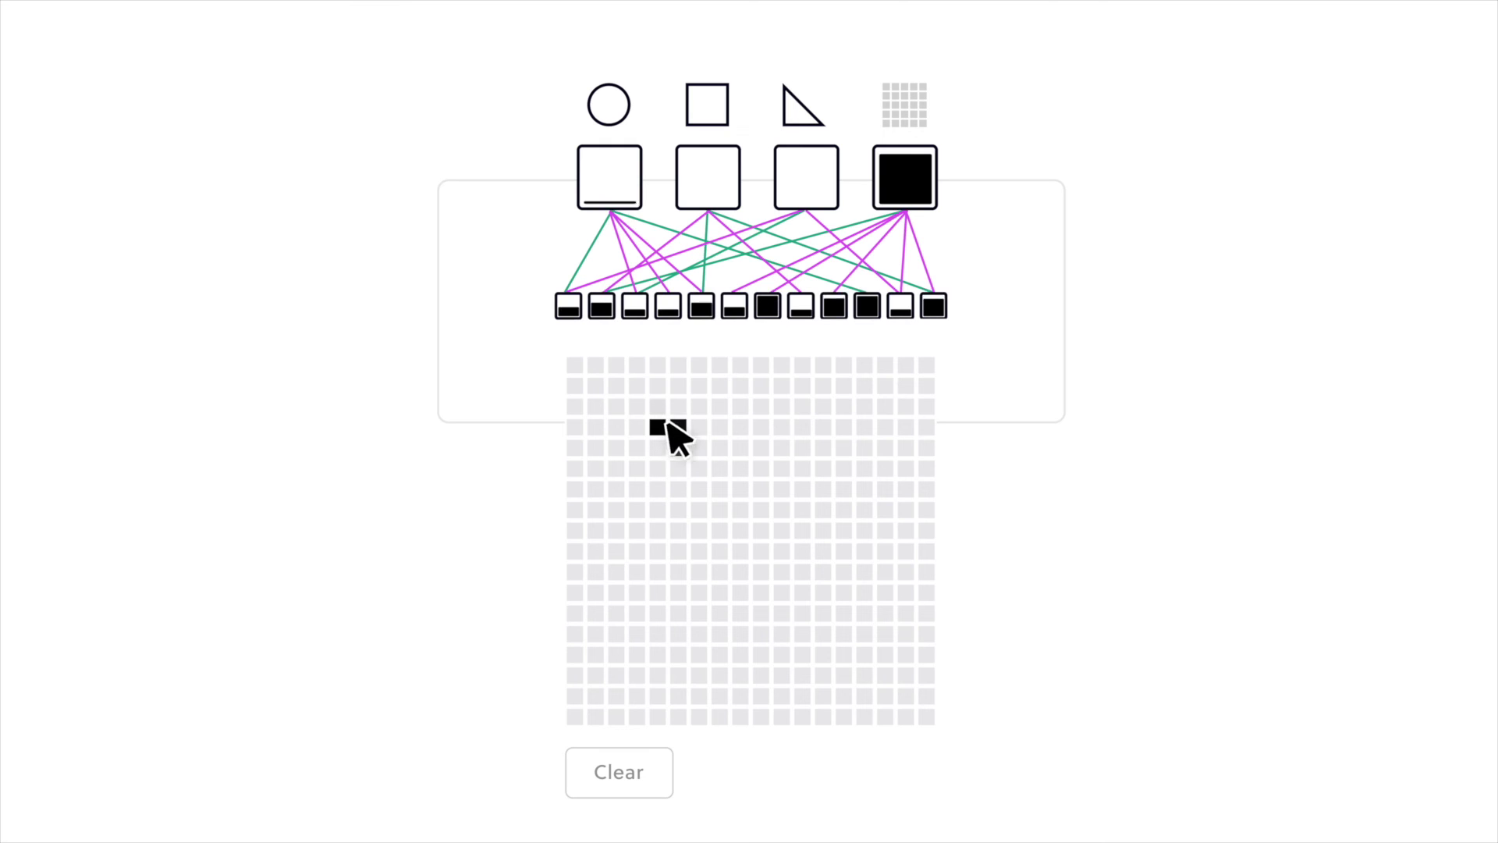
{"action": "mouse_move", "coordinate": [673, 437]}
{"action": "left_mouse_down"}
{"action": "mouse_move", "coordinate": [897, 686]}
{"action": "mouse_move", "coordinate": [652, 635]}
{"action": "left_mouse_up"}
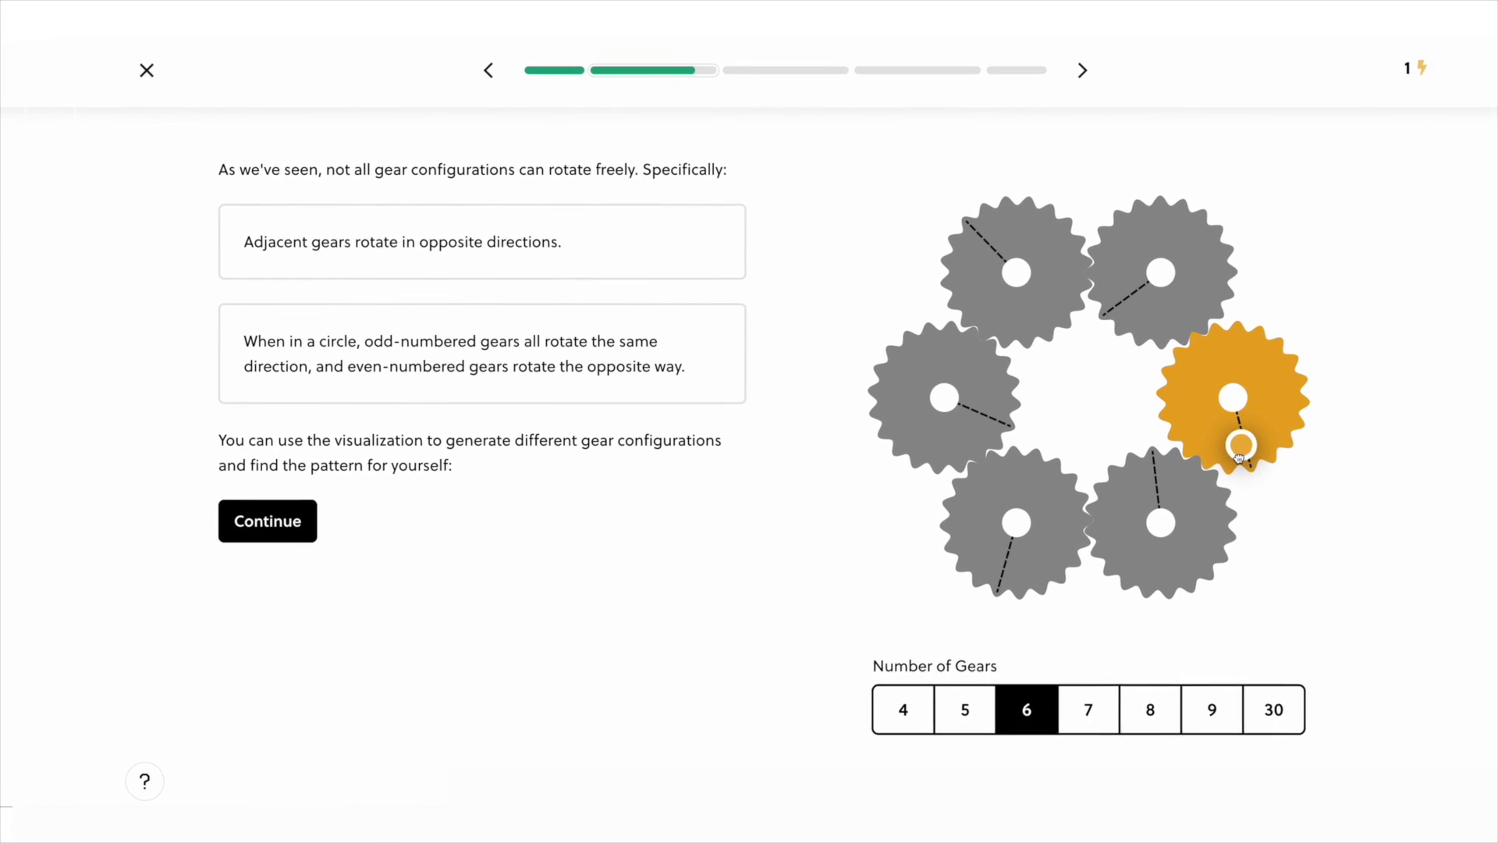
{"action": "mouse_move", "coordinate": [1240, 438]}
{"action": "left_mouse_down"}
{"action": "mouse_move", "coordinate": [1287, 395]}
{"action": "mouse_move", "coordinate": [1210, 358]}
{"action": "mouse_move", "coordinate": [1217, 452]}
{"action": "left_mouse_up"}
Step: Try the gear ring with 8 and 30 gears, tilt the rod, and check the bridge's rigidity
{"action": "left_click", "coordinate": [1165, 720]}
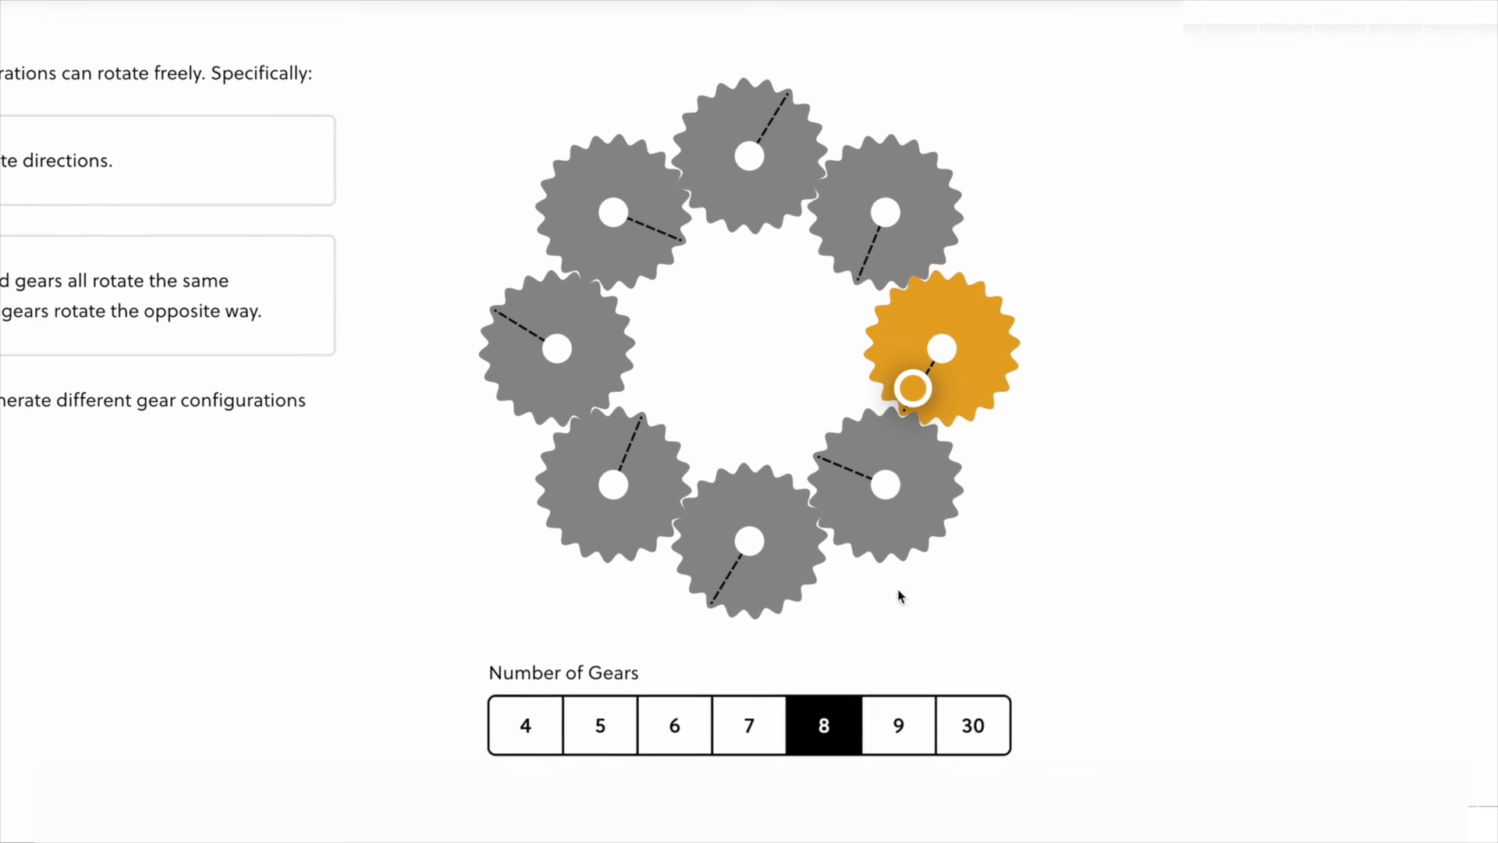
{"action": "mouse_move", "coordinate": [907, 394]}
{"action": "left_mouse_down"}
{"action": "mouse_move", "coordinate": [987, 329]}
{"action": "mouse_move", "coordinate": [919, 304]}
{"action": "mouse_move", "coordinate": [907, 380]}
{"action": "left_mouse_up"}
{"action": "left_click", "coordinate": [979, 743]}
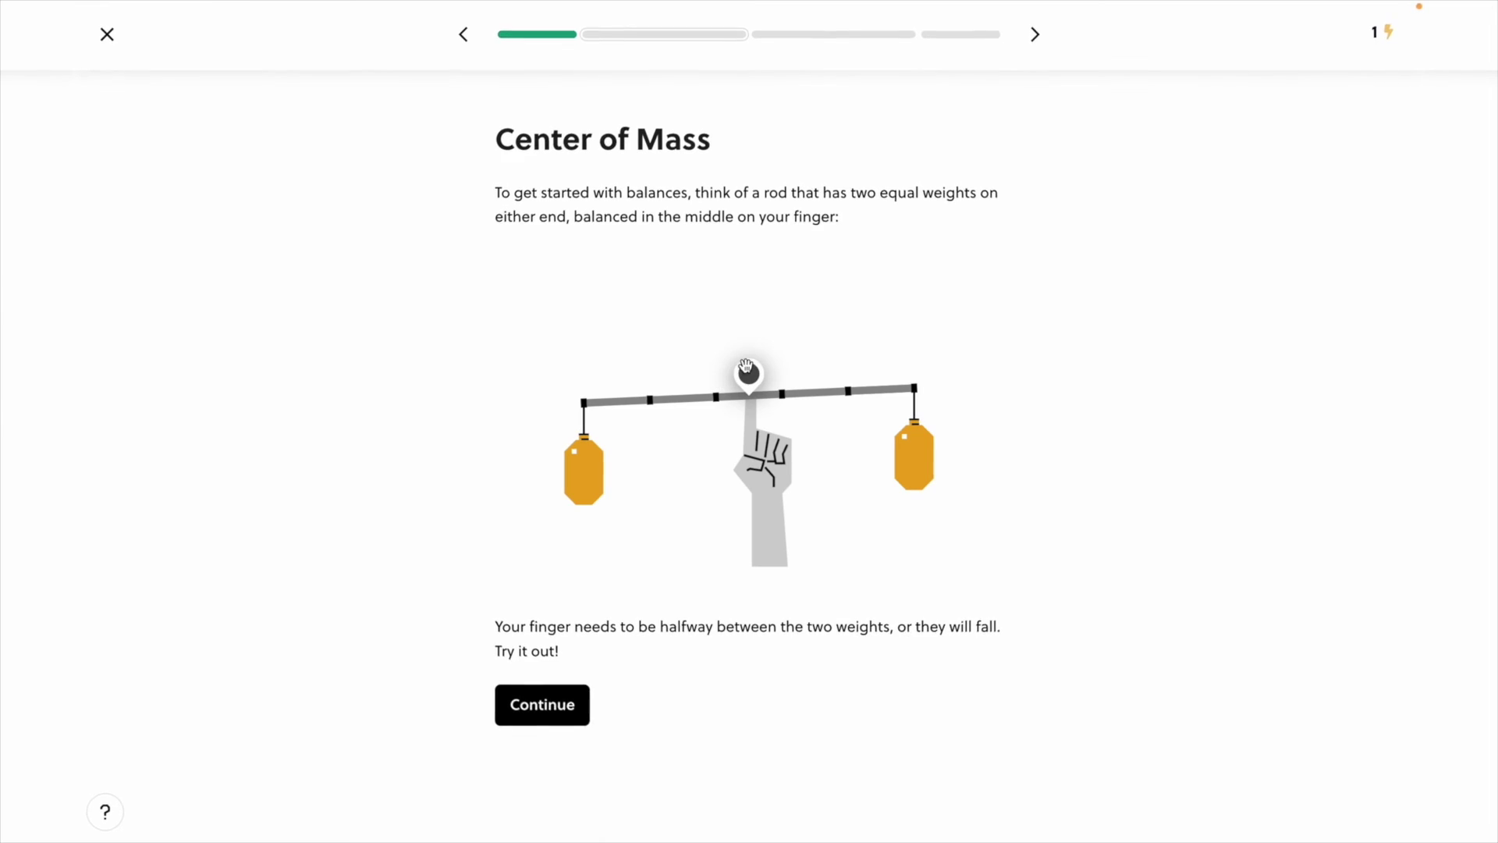
{"action": "left_click_drag", "start_coordinate": [746, 368], "coordinate": [698, 371]}
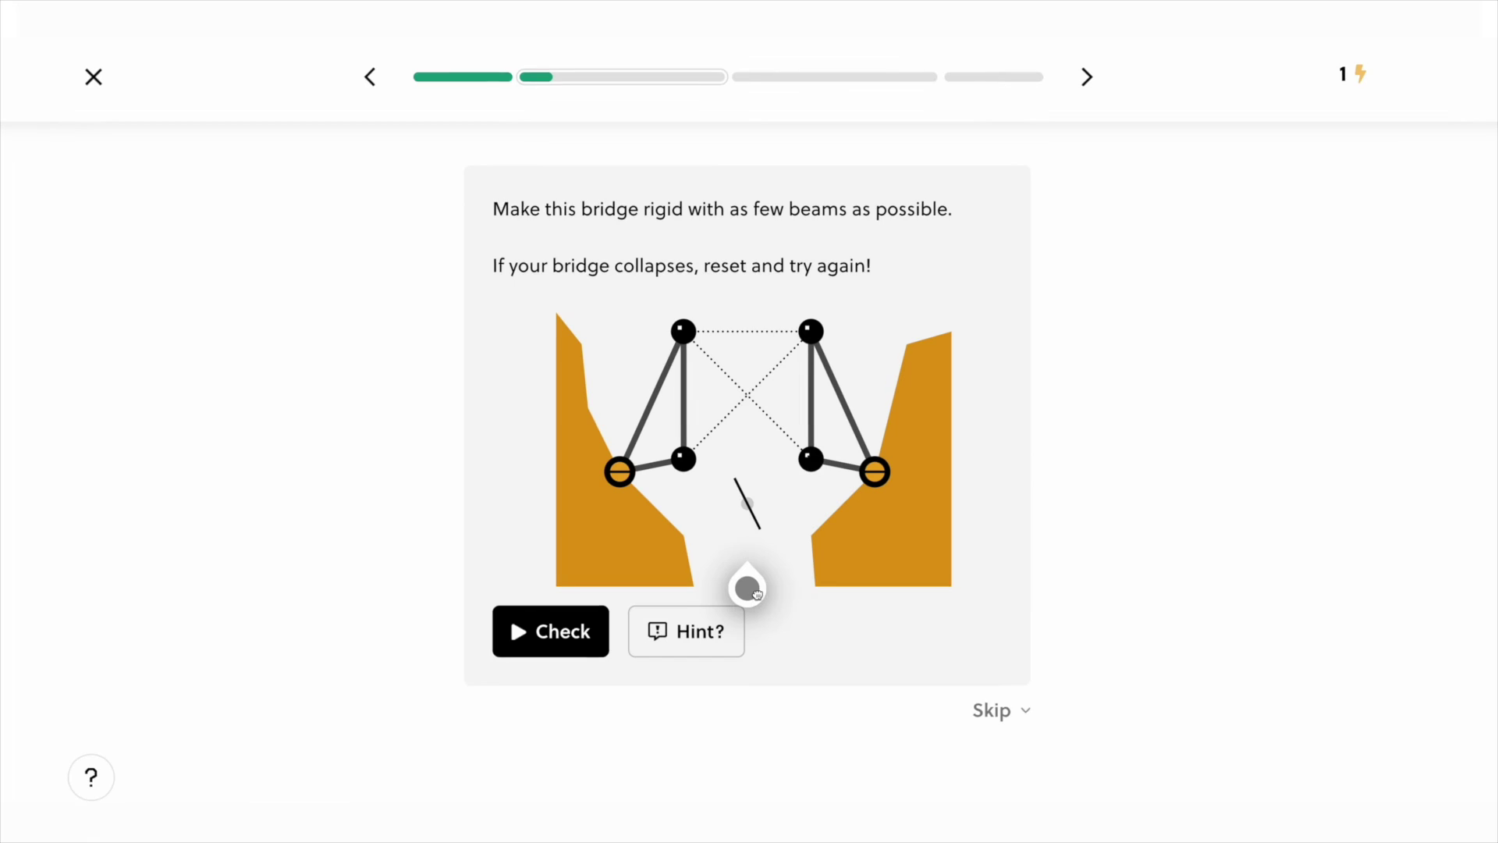
{"action": "left_click", "coordinate": [576, 624]}
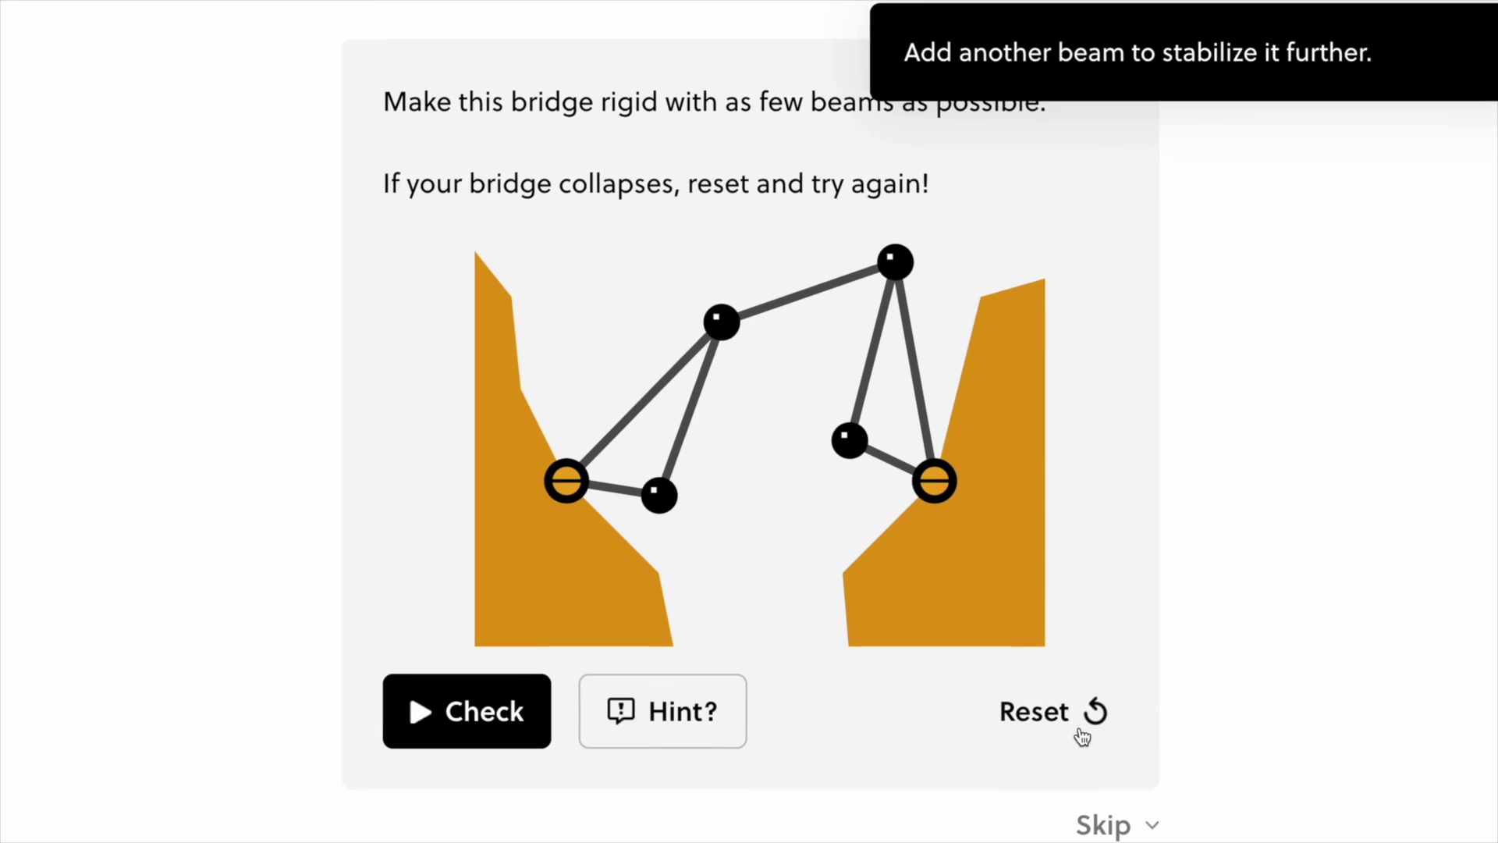